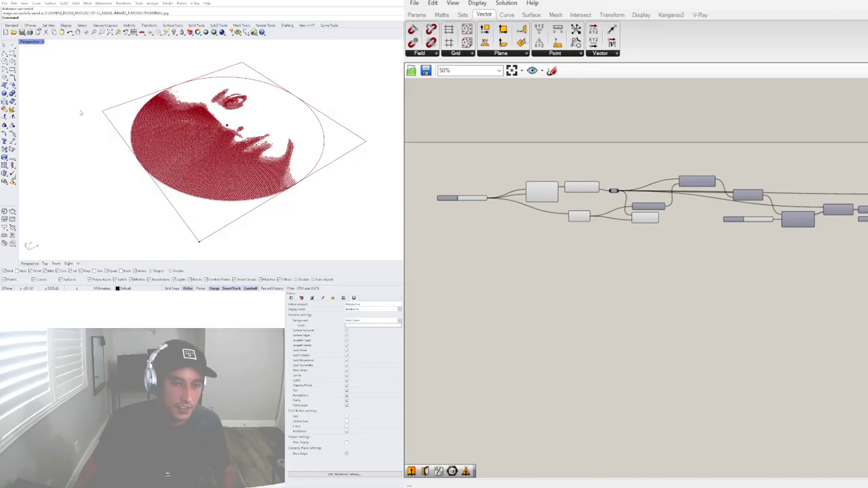
mouse_move(232, 128)
right_down()
mouse_move(218, 148)
mouse_move(226, 159)
mouse_move(245, 136)
right_up()
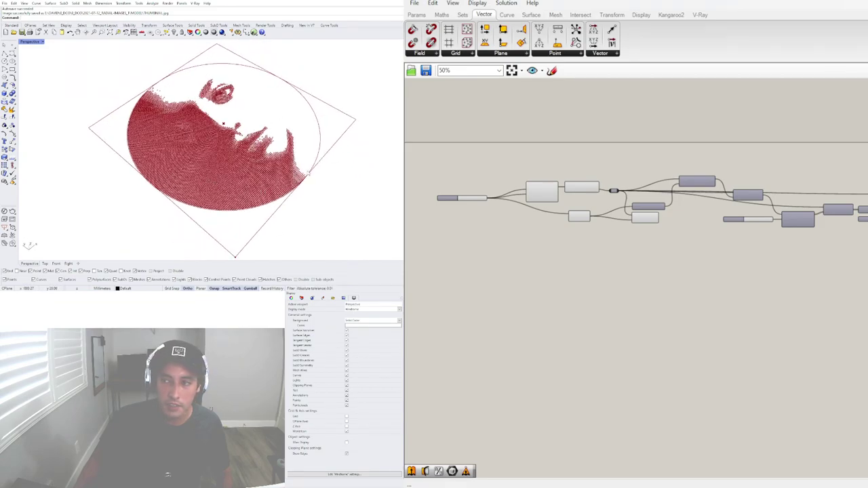
right_drag(343, 156, 249, 172)
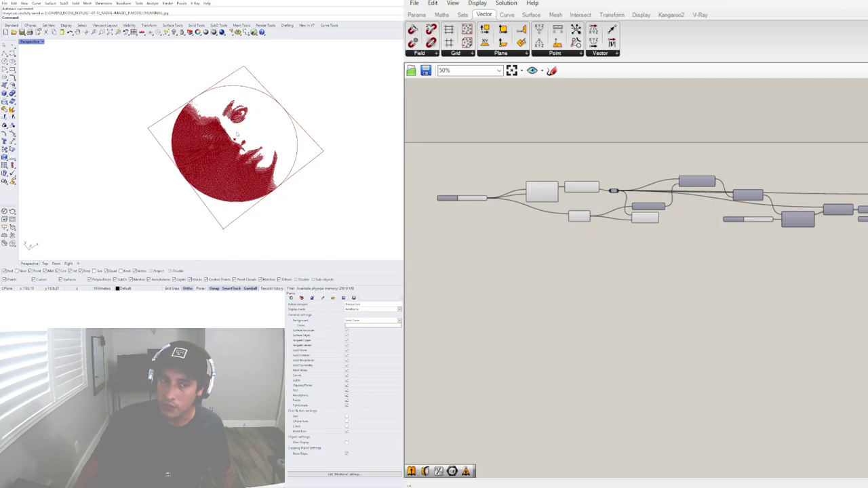
right_drag(249, 194, 261, 176)
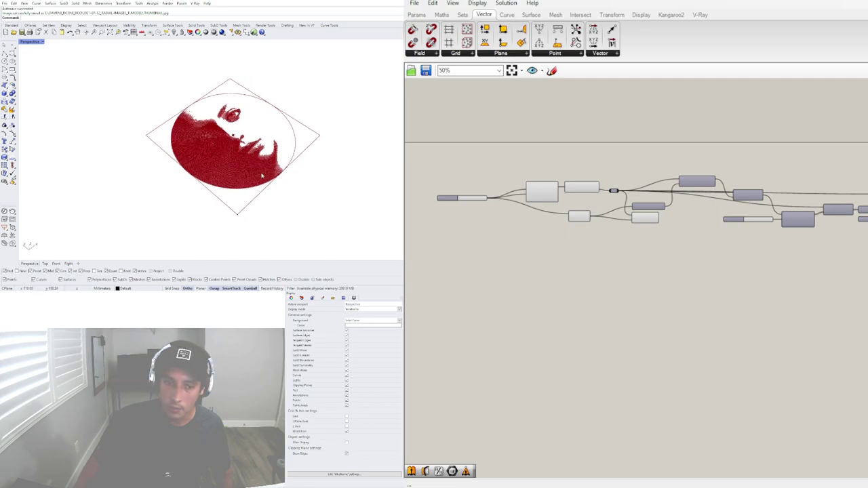
scroll(249, 182, up, 2)
right_drag(187, 196, 198, 181)
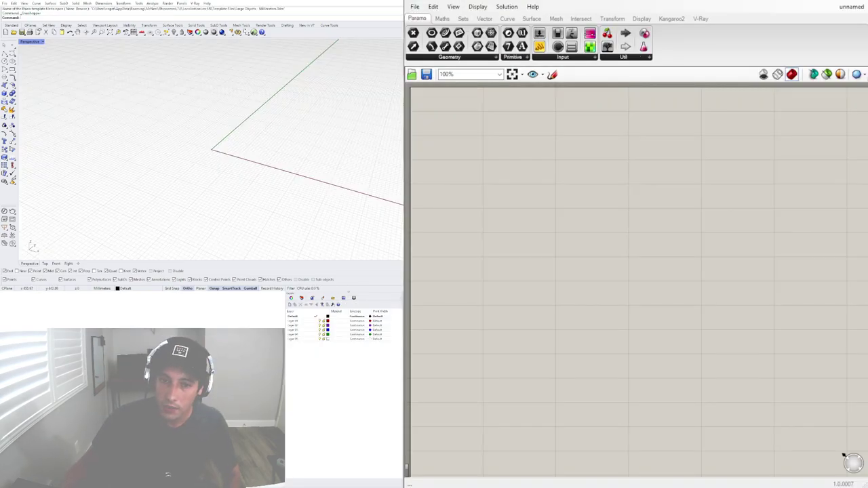
right_drag(200, 130, 198, 156)
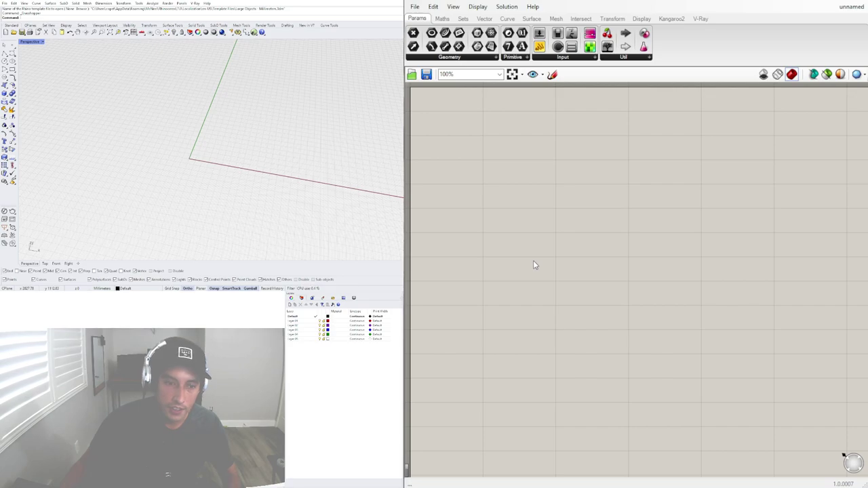
Add a Construct Point component to the empty canvas
double_click(592, 231)
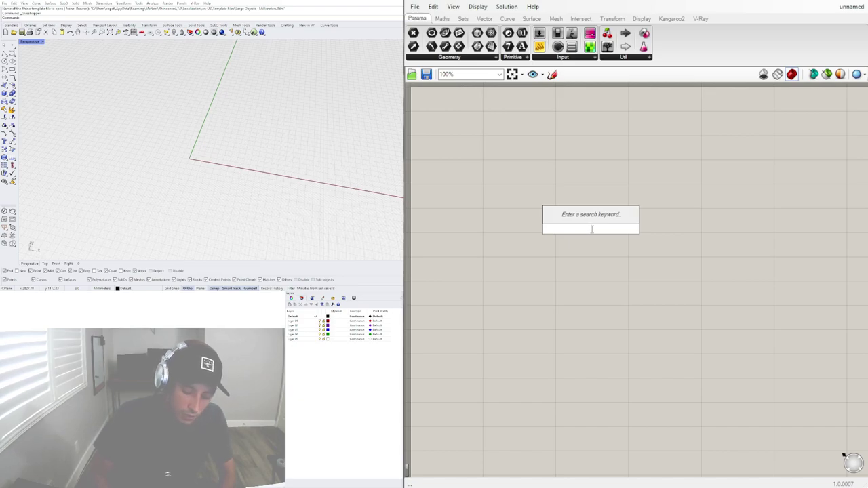
text(construc)
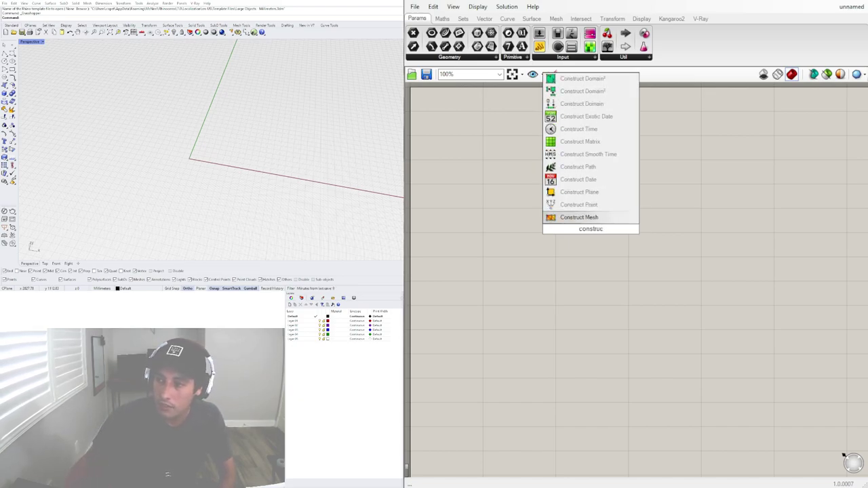
click(578, 204)
drag(588, 234, 554, 164)
click(630, 198)
Add a Circle component defined by plane and radius, and feed the constructed point into its Plane input
double_click(636, 183)
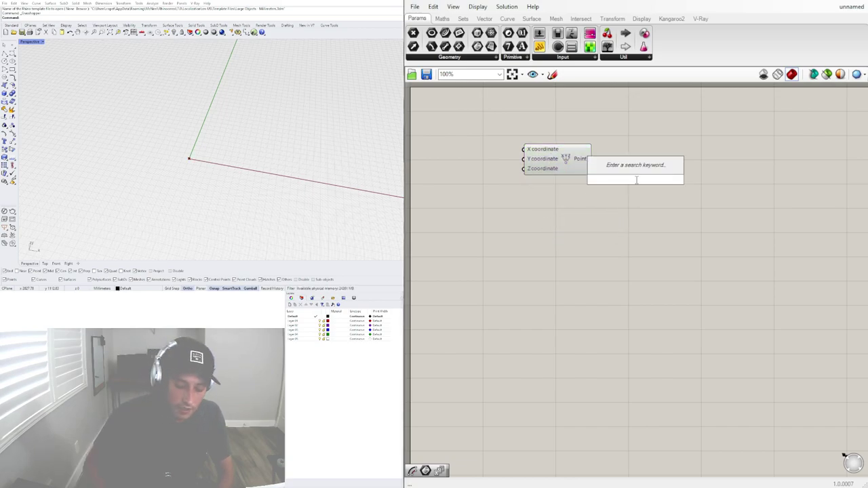
text(circ)
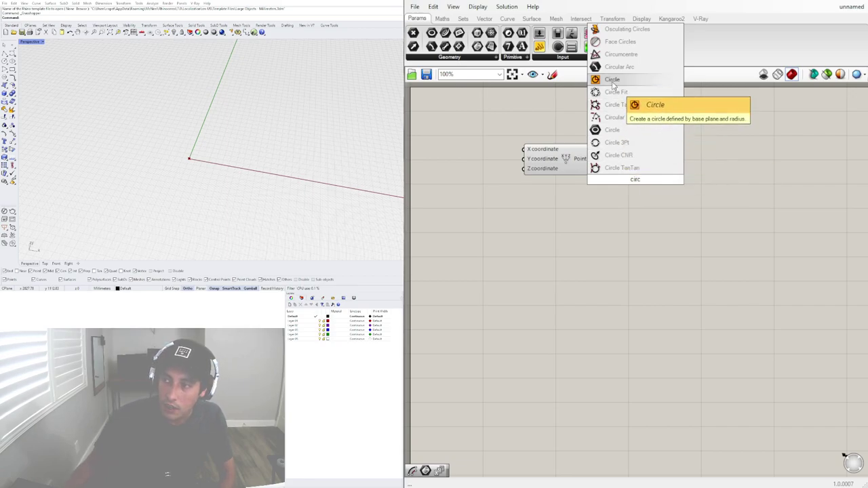
click(614, 79)
drag(592, 159, 660, 203)
click(613, 247)
Create a number slider with the value 120 and connect it to the Circle component's Radius input
double_click(590, 209)
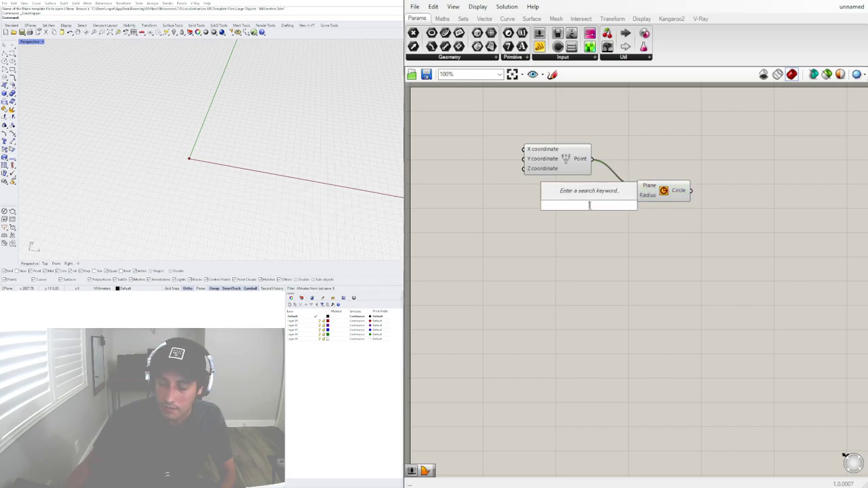
text(120)
key(Return)
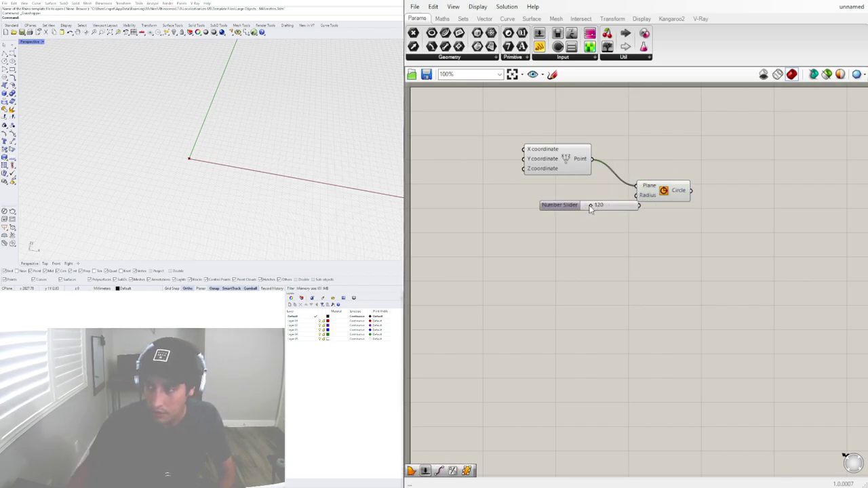
drag(587, 205, 535, 194)
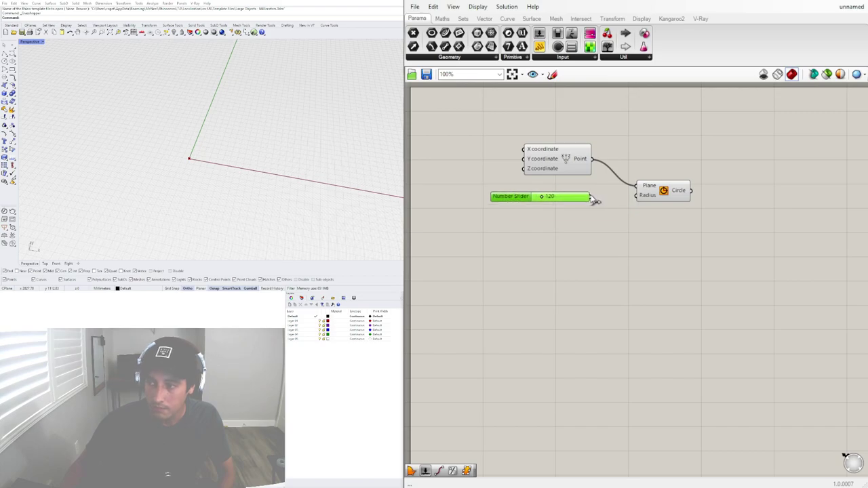
drag(591, 196, 651, 189)
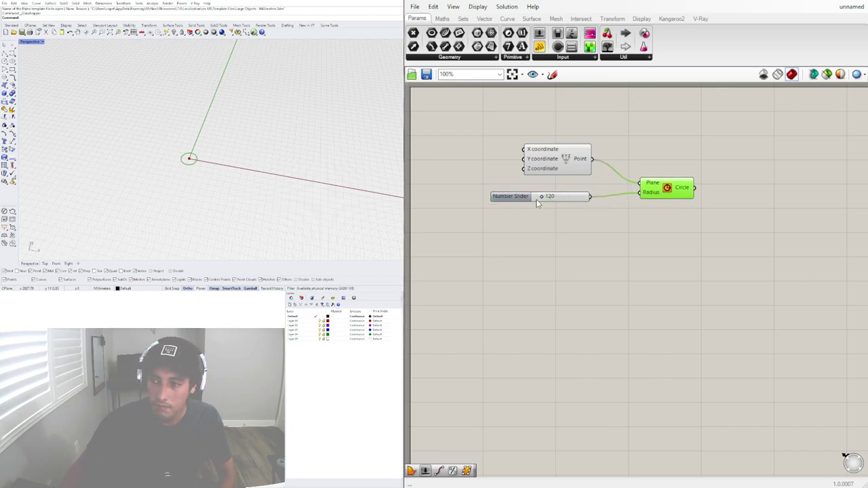
Set the circle's radius slider to 1000 and align the Circle component and slider with the Construct Point component
drag(546, 198, 584, 196)
right_drag(234, 118, 206, 157)
click(773, 278)
drag(664, 189, 661, 164)
click(682, 214)
drag(507, 195, 509, 188)
click(581, 207)
click(648, 173)
click(580, 161)
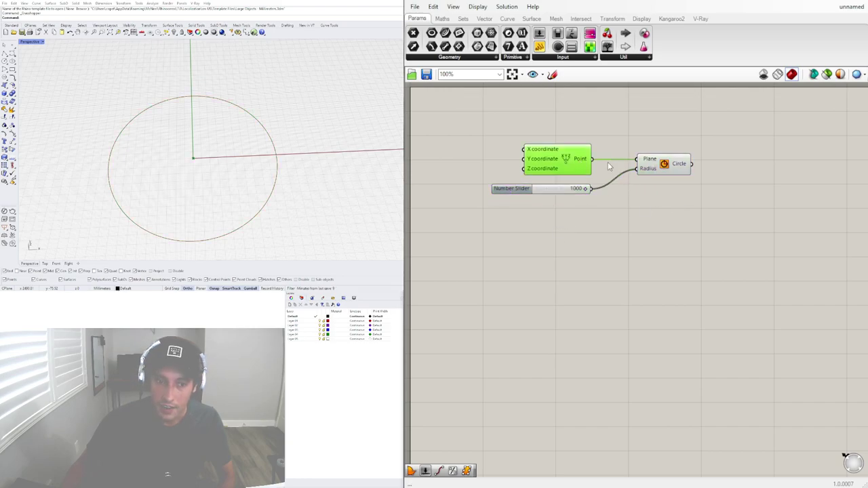
click(658, 177)
Add an End Points component after the Circle component
double_click(753, 197)
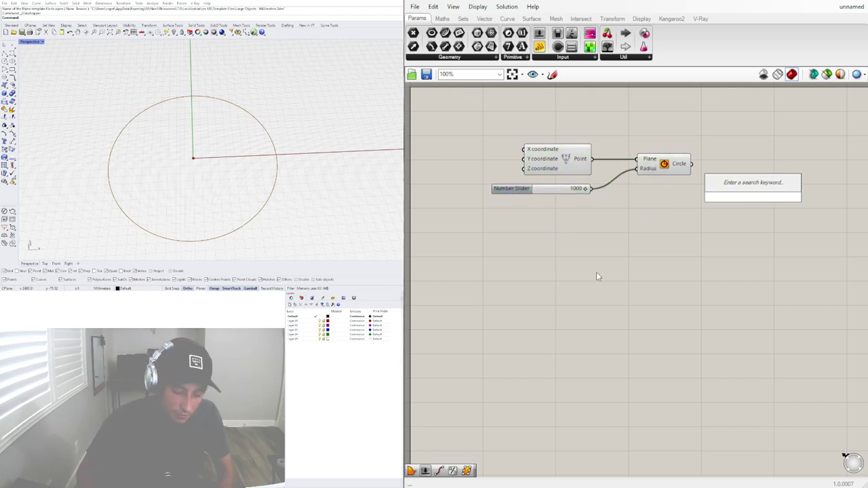
text(end)
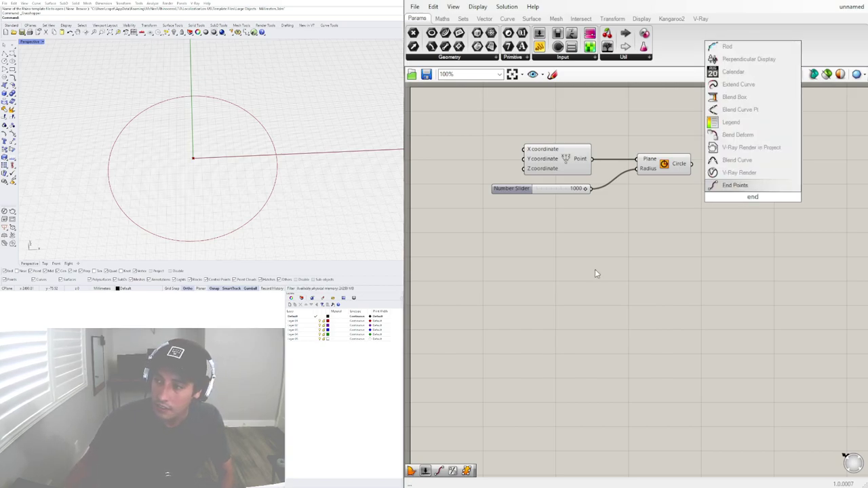
click(735, 186)
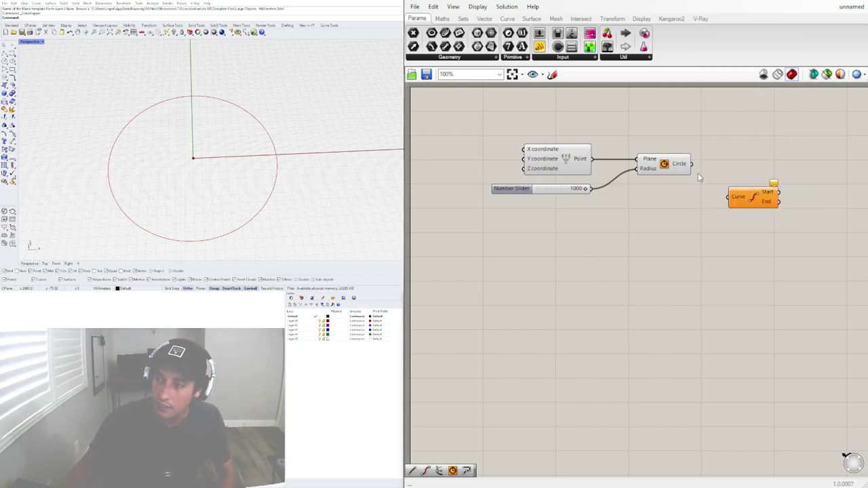
Add a Move component fed by the constructed point as Geometry, and arrange it and the Circle component on the canvas
double_click(741, 135)
text(mo)
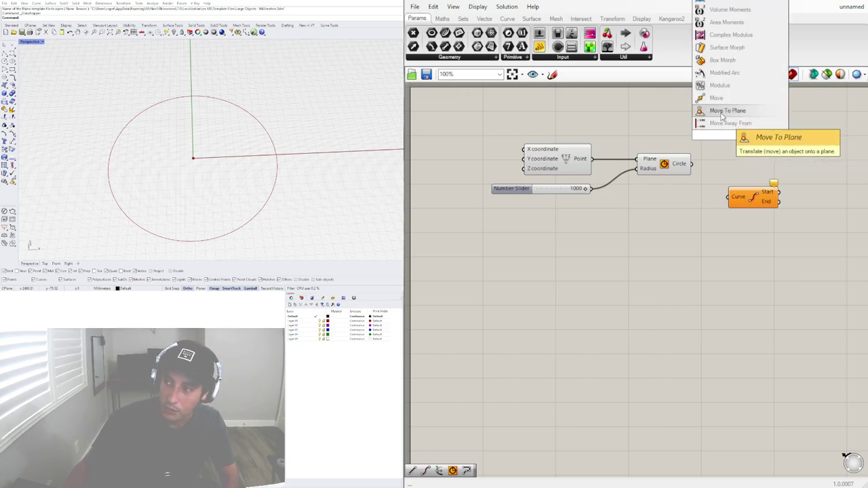
click(718, 98)
drag(591, 159, 662, 120)
drag(665, 166, 691, 199)
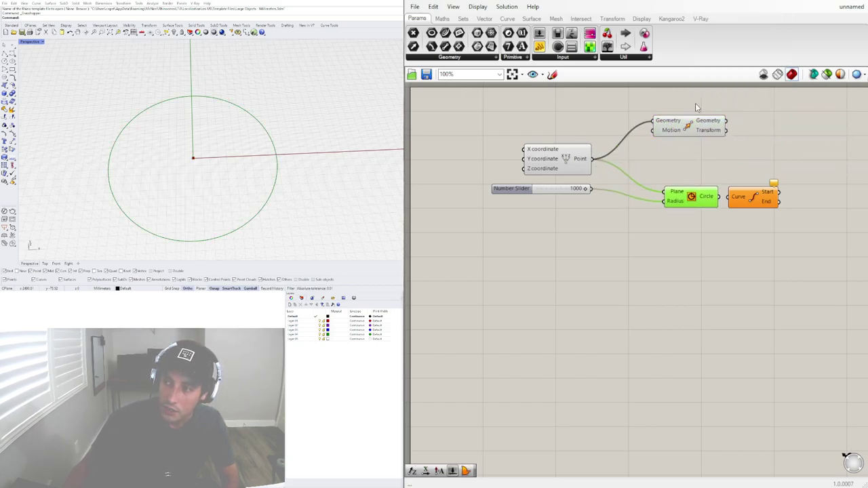
drag(692, 126, 745, 134)
Add a Unit X vector with the radius slider as its Factor, and connect it to the Move component's Motion input
double_click(657, 158)
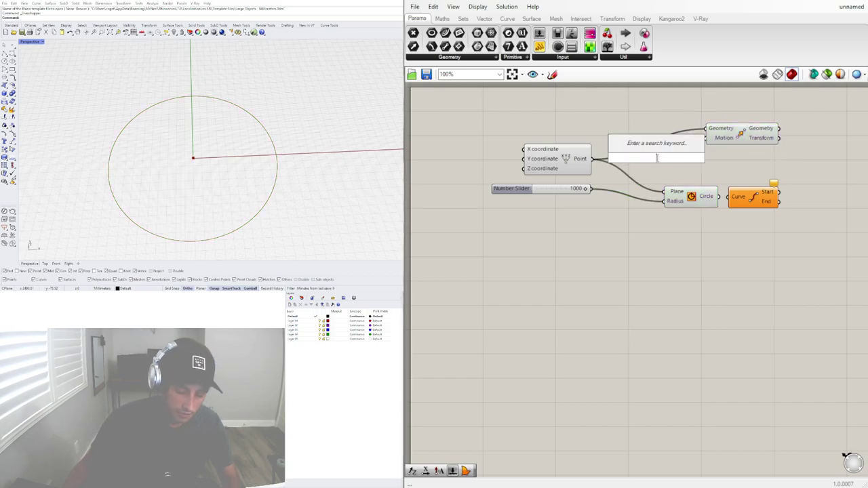
text(x)
click(649, 147)
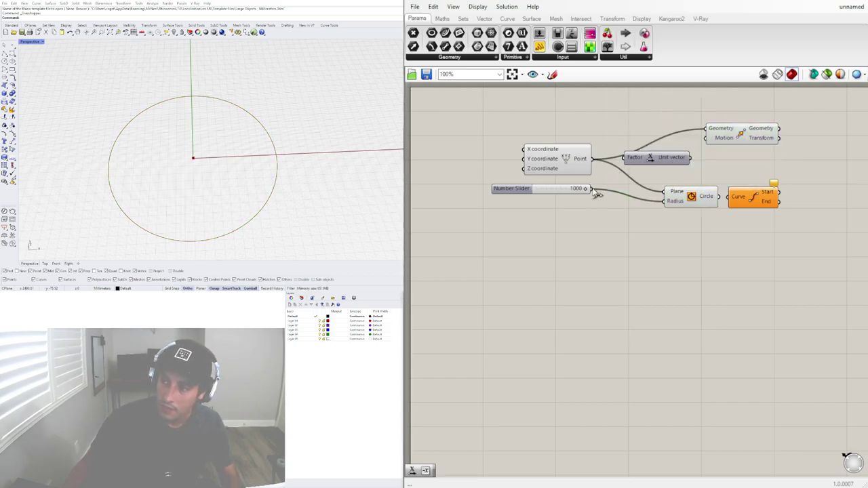
drag(592, 190, 741, 147)
right_drag(765, 189, 674, 176)
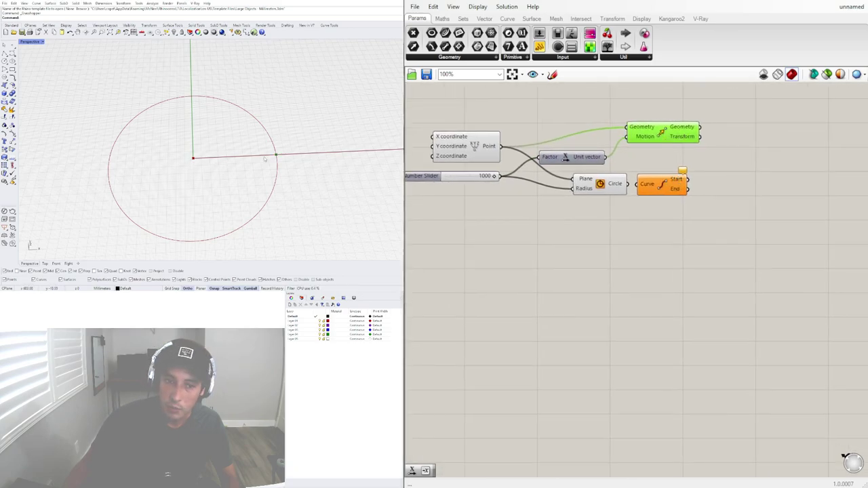
Add a Line component running from the constructed point to the moved point
click(736, 102)
right_drag(736, 102, 723, 139)
double_click(724, 140)
text(line)
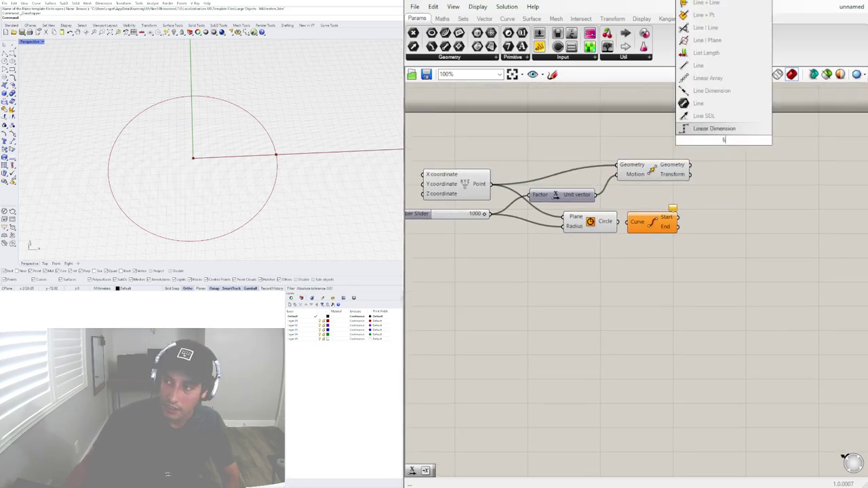
click(698, 73)
click(478, 193)
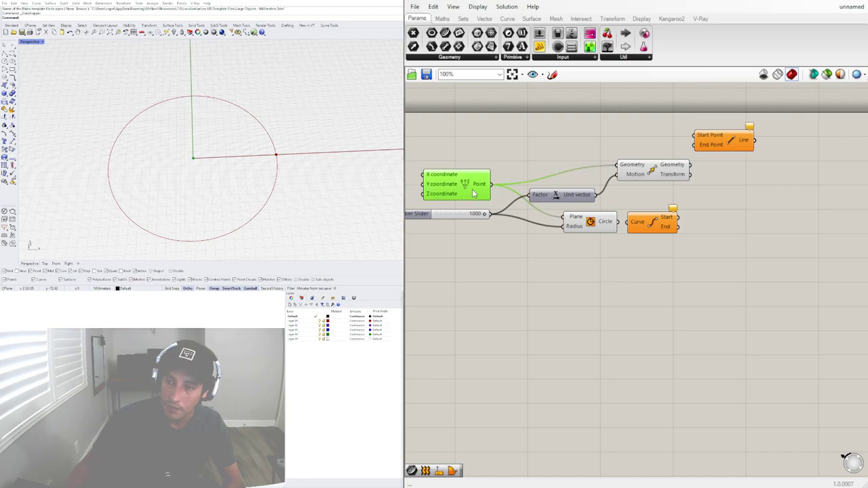
drag(492, 185, 695, 136)
drag(690, 175, 656, 198)
drag(722, 140, 726, 150)
Add a Divide Curve component and connect the line to its Curve input
double_click(810, 191)
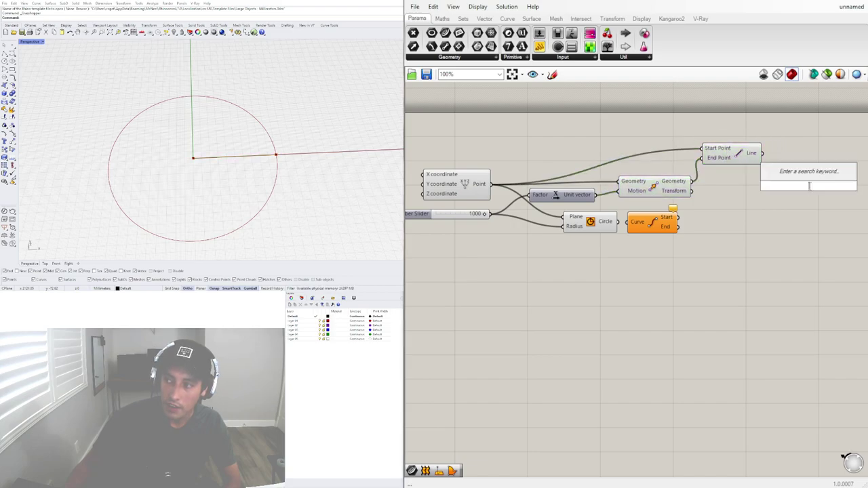
text(div)
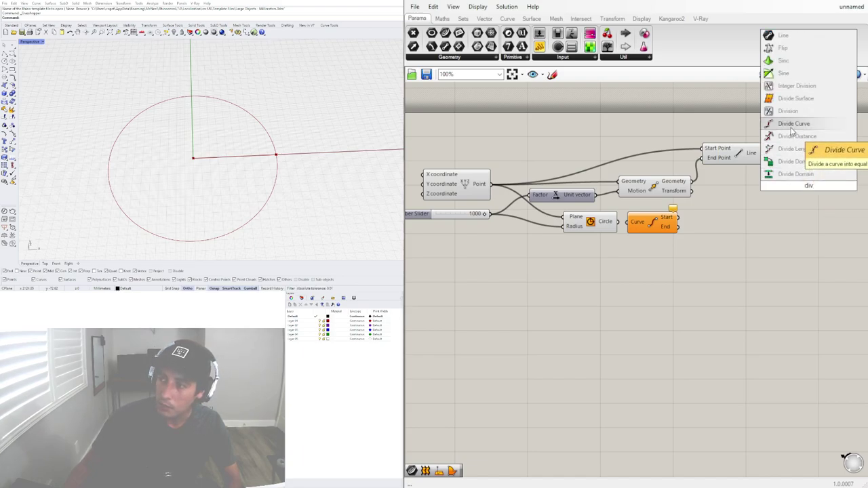
click(792, 124)
drag(761, 154, 821, 179)
Create a number slider with the value 15 and connect it to the Divide Curve component's Count input
double_click(743, 202)
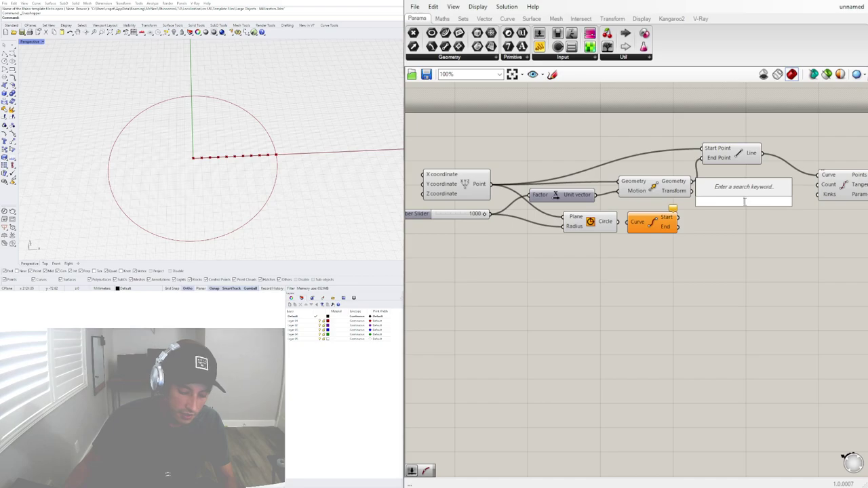
text(15)
key(Return)
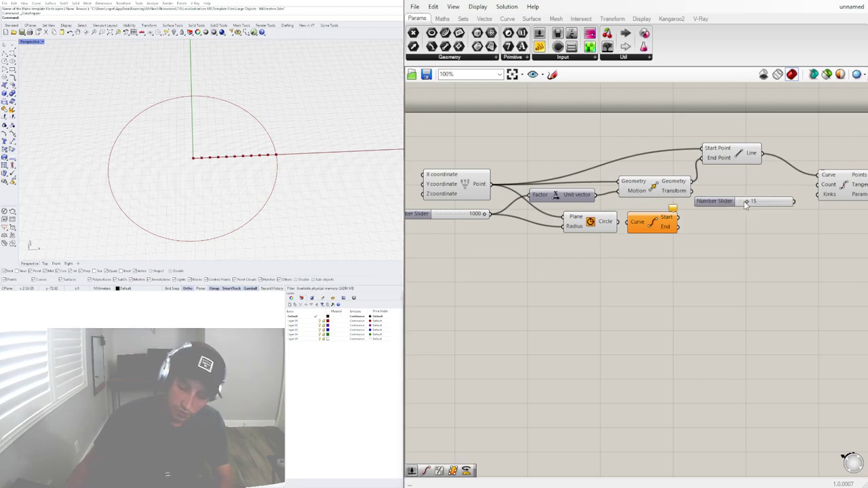
drag(793, 201, 818, 187)
right_drag(822, 255, 753, 242)
Set the line's division count slider to 17
click(794, 181)
scroll(676, 193, up, 4)
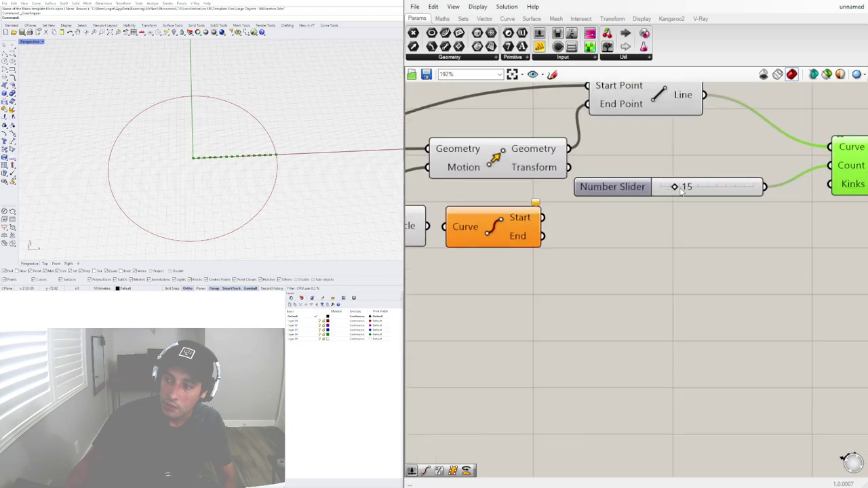
drag(675, 190, 690, 174)
scroll(722, 247, down, 3)
right_drag(577, 178, 717, 148)
scroll(214, 158, up, 3)
scroll(196, 158, down, 3)
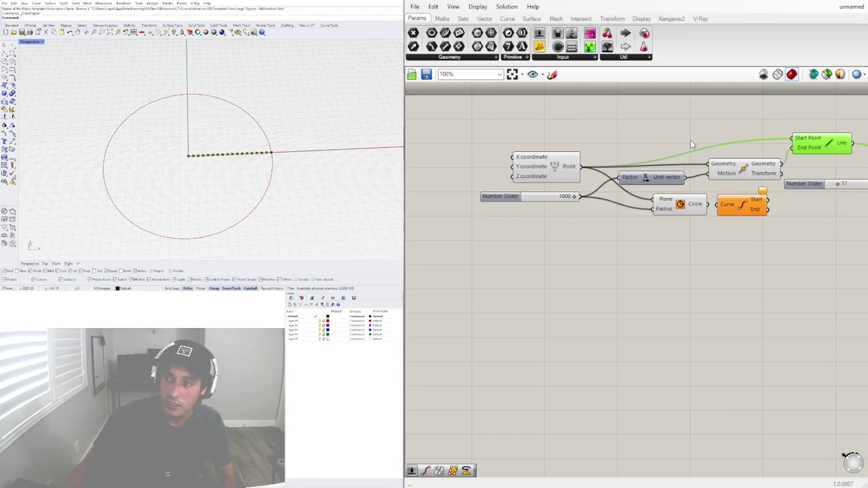
Add a second Circle component defined by plane and radius, and place it beyond the Divide Curve component
right_drag(690, 139, 401, 163)
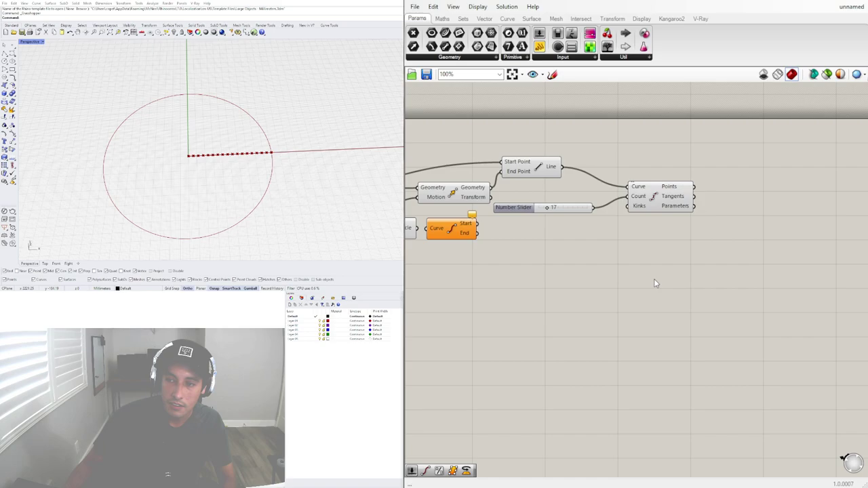
scroll(665, 263, down, 3)
scroll(636, 222, up, 3)
drag(699, 271, 580, 236)
drag(703, 234, 700, 238)
click(695, 195)
double_click(700, 210)
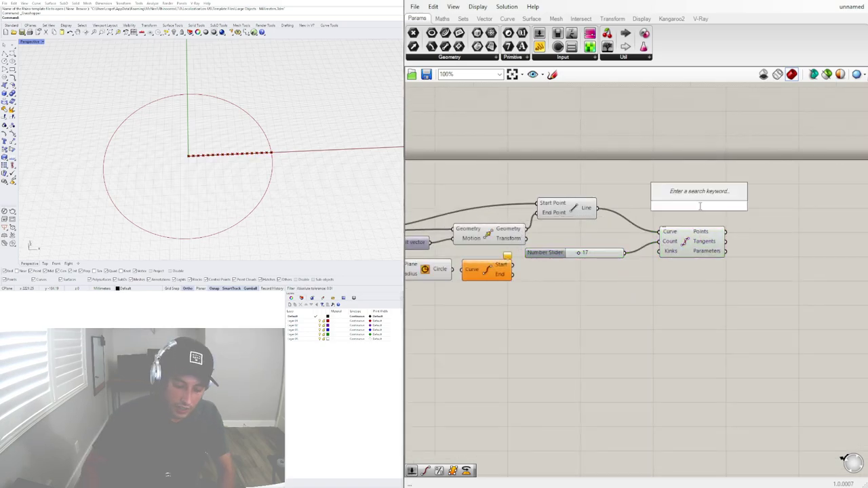
text(ci)
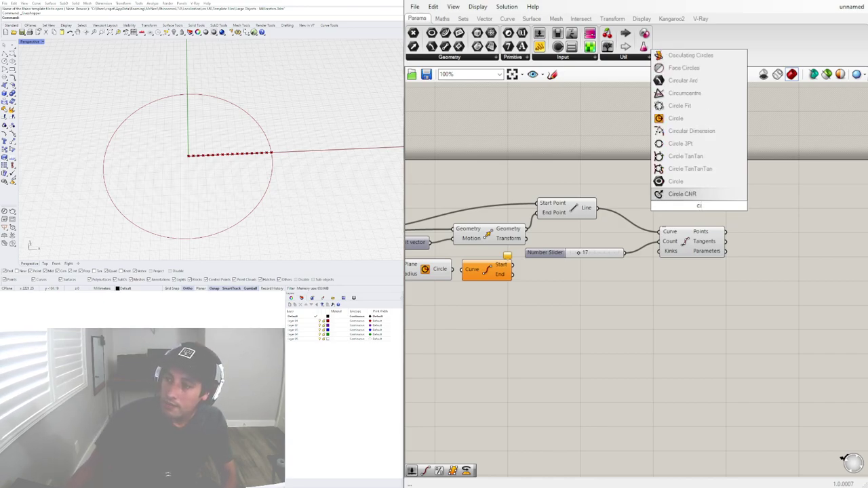
click(691, 119)
drag(699, 206, 800, 196)
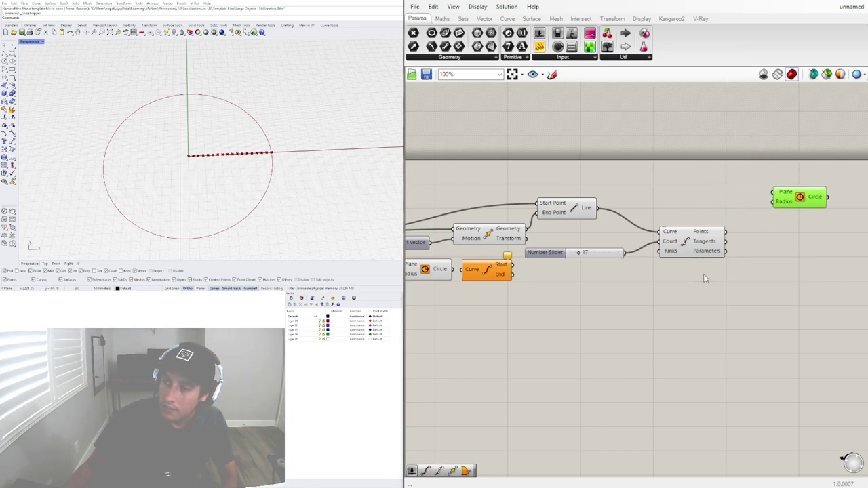
drag(706, 278, 611, 233)
click(722, 308)
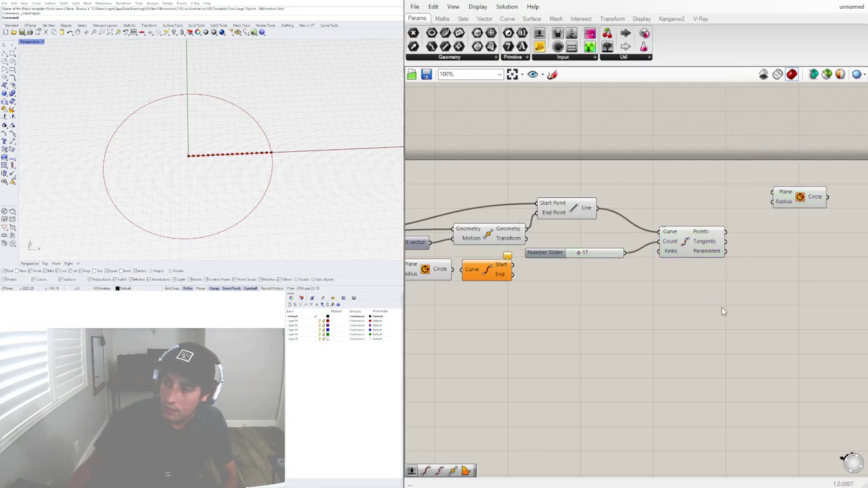
Examine how the radius line and its count slider feed the Divide Curve component
right_drag(590, 206, 510, 199)
click(492, 201)
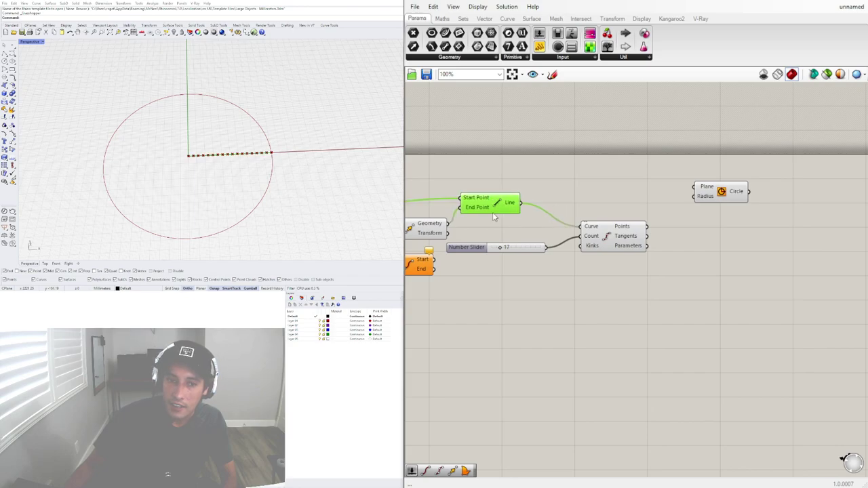
right_drag(573, 239, 605, 236)
right_drag(487, 234, 460, 241)
click(515, 225)
click(499, 244)
click(695, 251)
right_drag(695, 250, 557, 267)
scroll(543, 229, down, 2)
right_drag(519, 232, 607, 249)
Add a second Line component defined by start and end points, and place it beyond the Divide Curve component
click(674, 239)
double_click(674, 238)
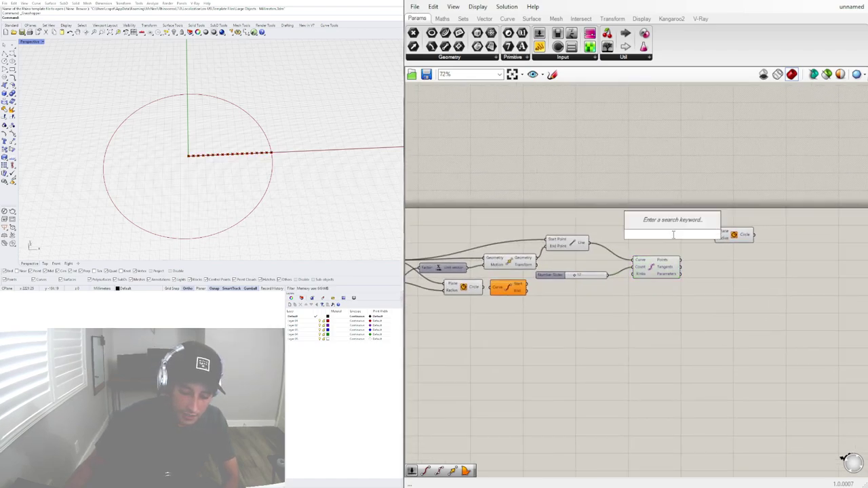
text(line)
click(655, 163)
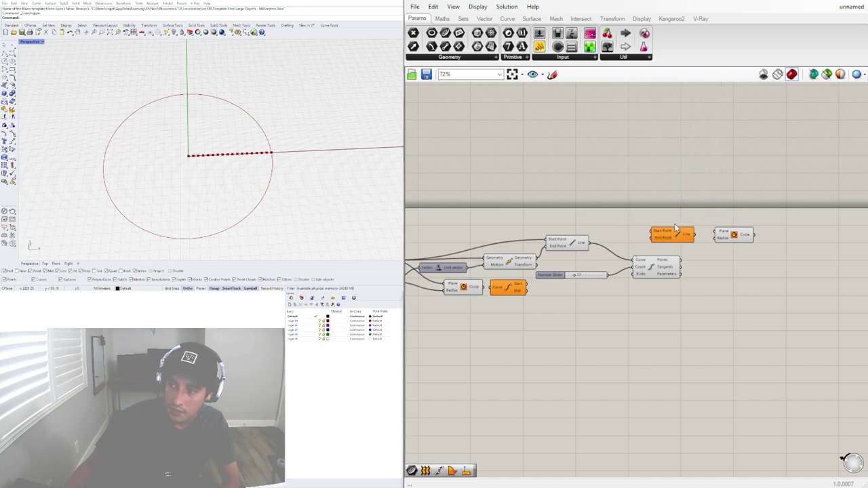
drag(672, 228, 707, 225)
Connect the constructed centre point to the new Line's Start Point and the Divide Curve's Points output to its End Point
right_drag(459, 252, 510, 250)
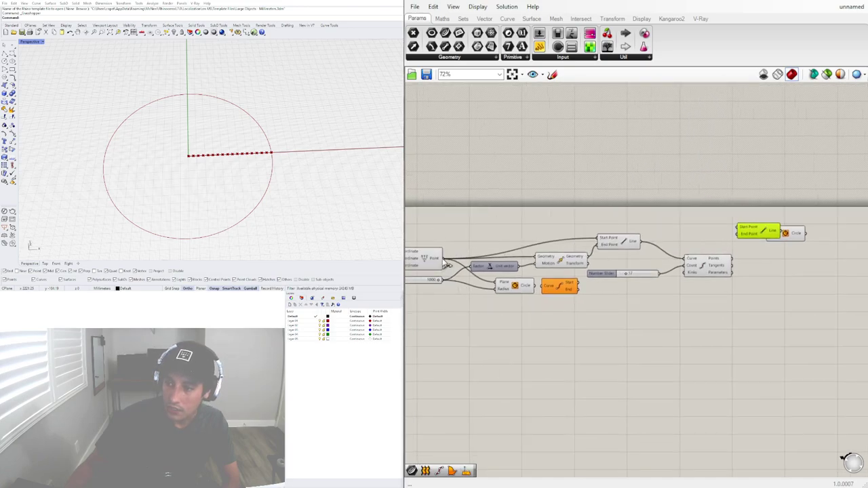
drag(445, 264, 740, 249)
right_drag(775, 305, 622, 304)
drag(640, 234, 703, 221)
click(687, 284)
scroll(639, 252, up, 4)
click(641, 239)
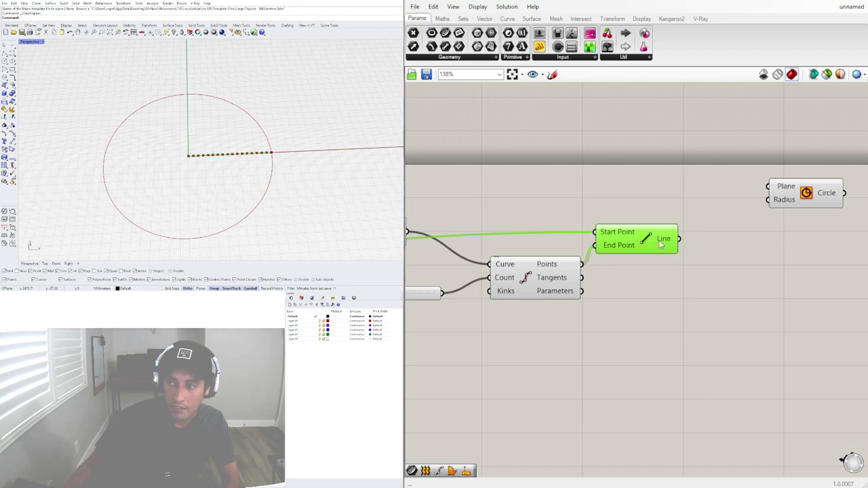
mouse_move(667, 244)
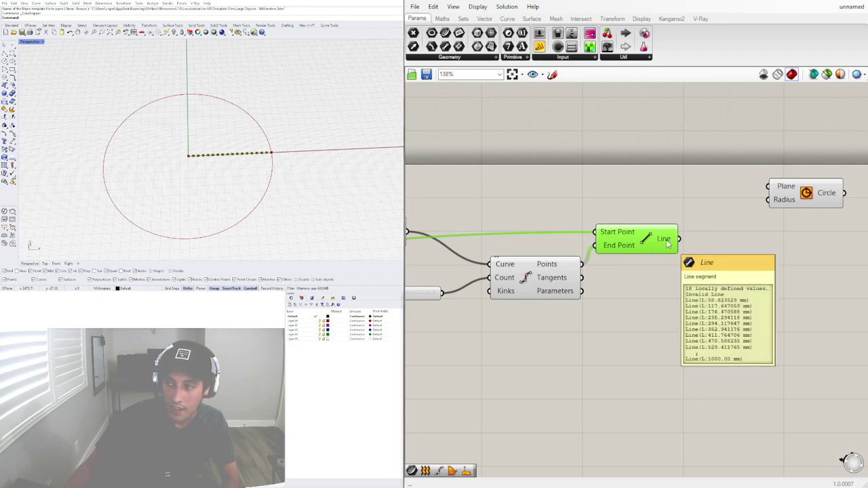
Add a List Item component and connect the new Line's output to its List input
double_click(749, 239)
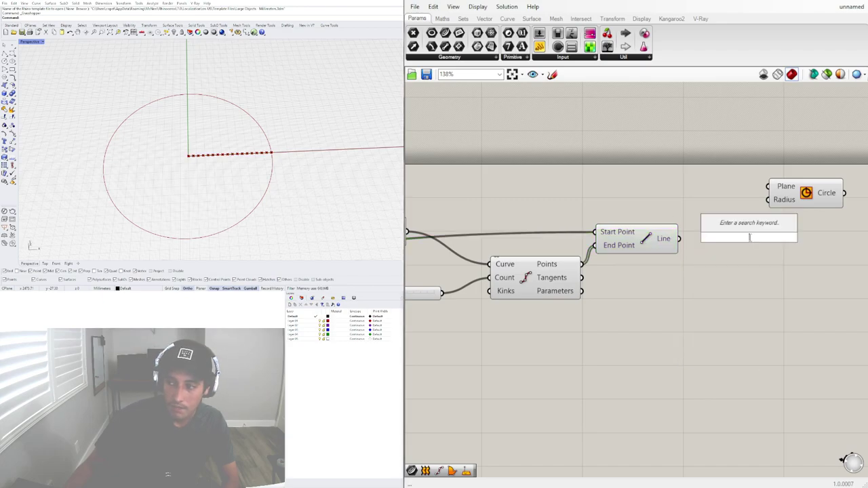
text(item)
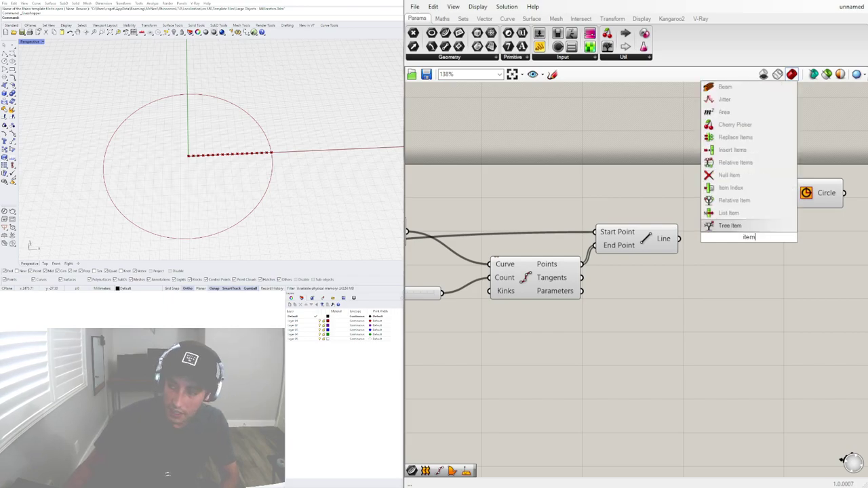
click(728, 213)
drag(679, 238, 756, 293)
click(657, 320)
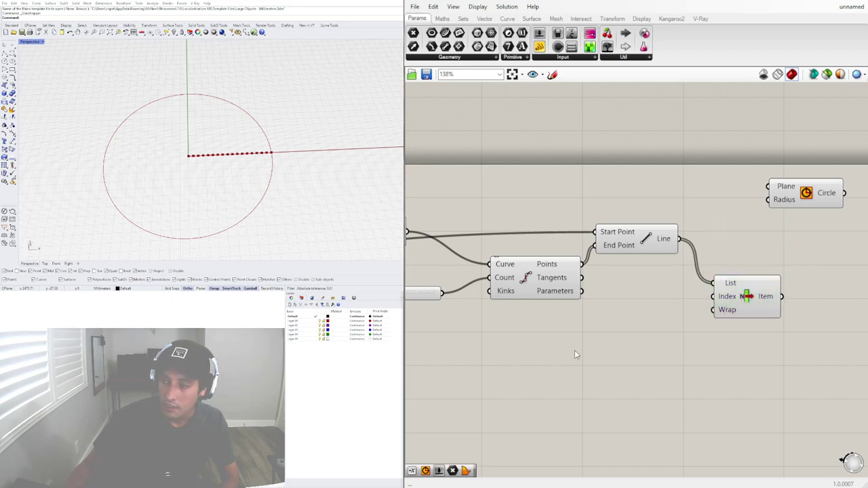
Create a number slider with the value 5 and connect it to the List Item component's Index input
double_click(575, 354)
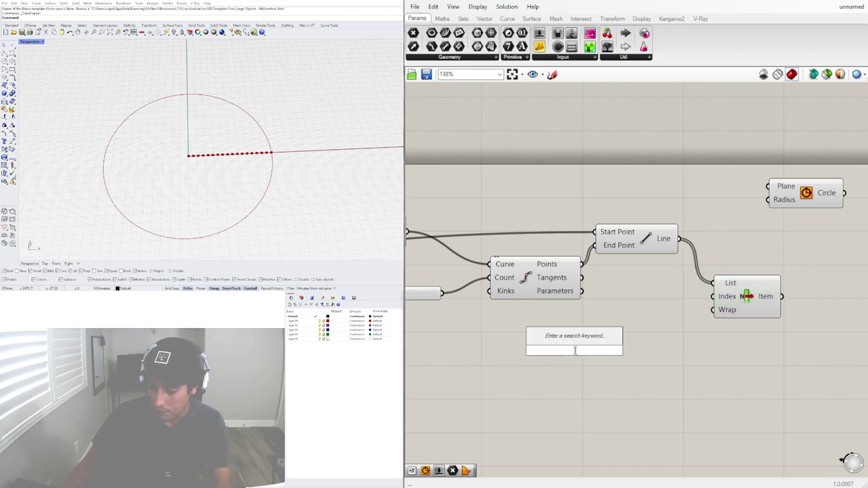
text(slider)
key(Return)
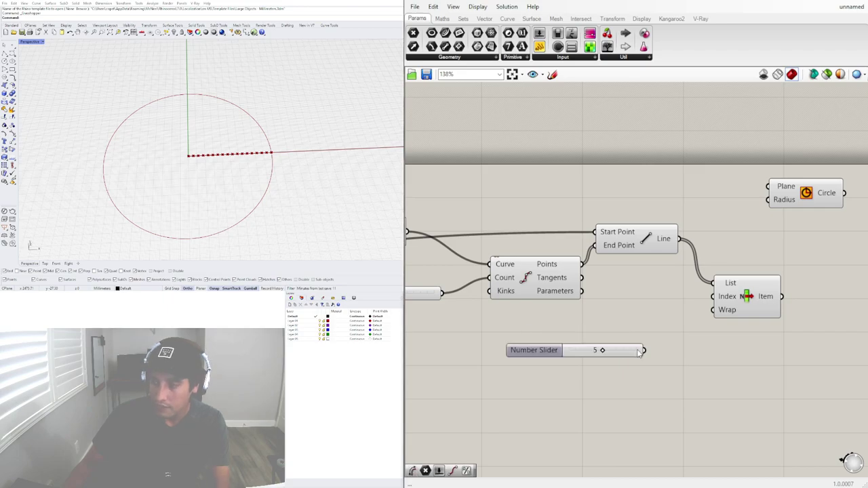
drag(643, 350, 709, 304)
click(732, 302)
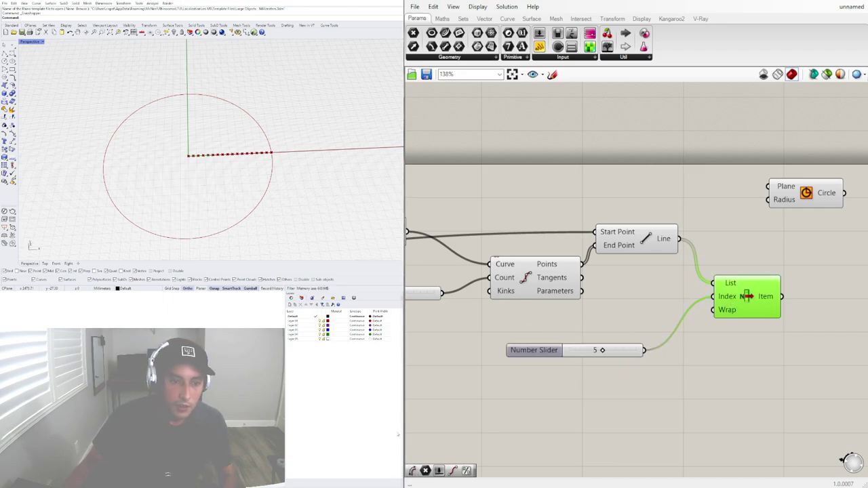
Set the list index slider to 8
scroll(641, 364, up, 3)
drag(573, 339, 646, 347)
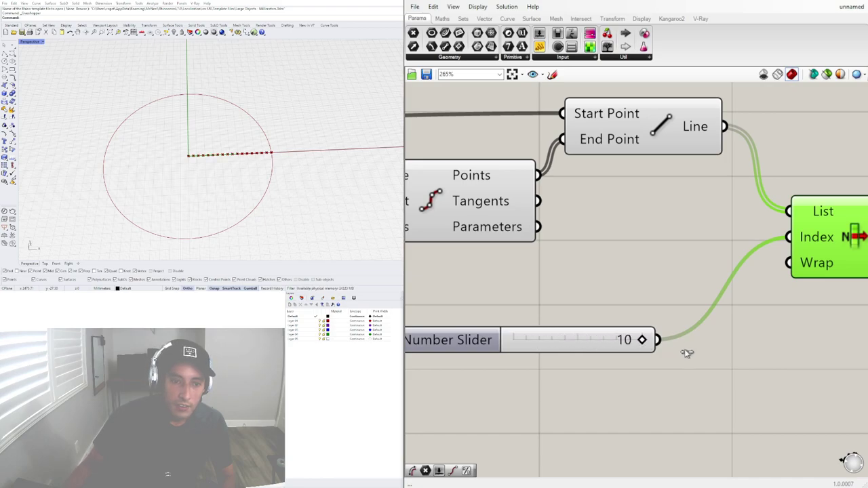
drag(641, 340, 625, 356)
Delete the List Item component
scroll(706, 411, down, 3)
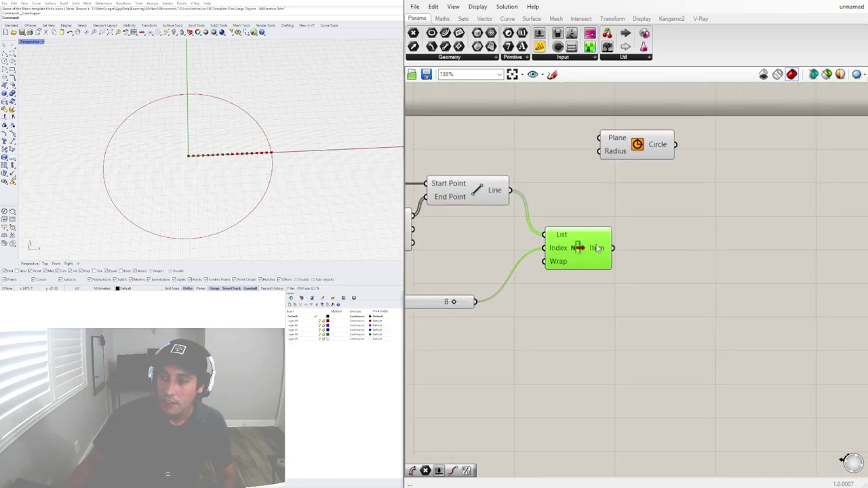
scroll(588, 250, down, 3)
scroll(585, 249, up, 2)
right_drag(585, 248, 706, 274)
key(Delete)
Add a curve Length component beside the second Line component and connect the lines to its Curve input
double_click(683, 249)
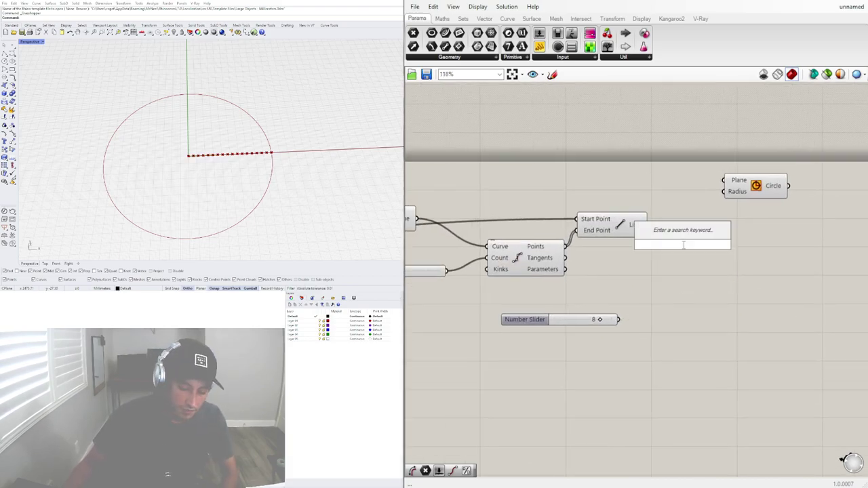
text(length)
click(646, 230)
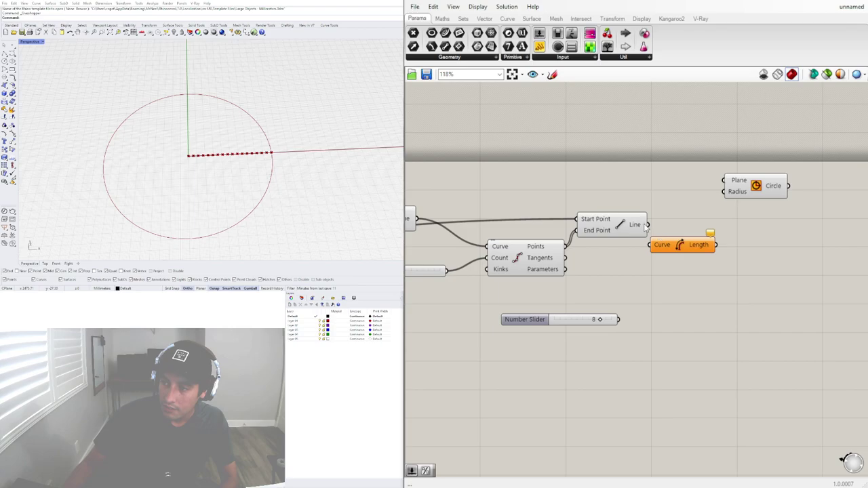
drag(647, 225, 682, 223)
scroll(691, 220, down, 2)
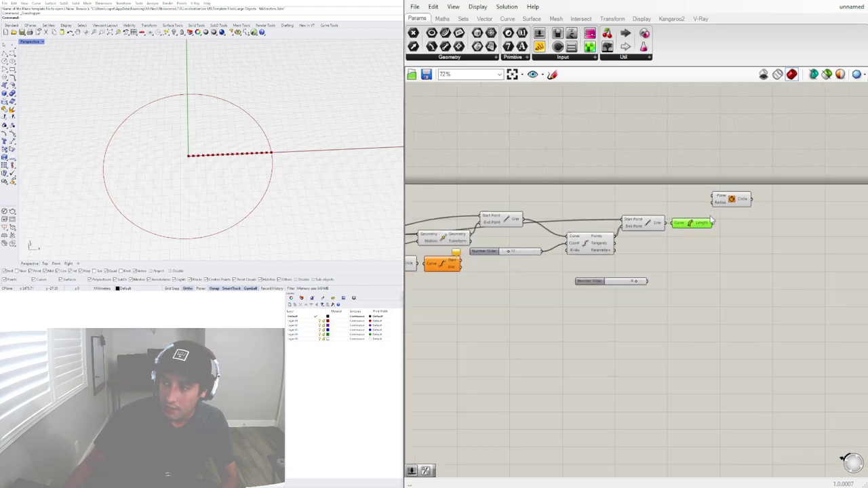
Move the second Circle component farther out and connect the Length output to its Radius input
drag(721, 203, 750, 200)
scroll(727, 210, up, 3)
drag(706, 233, 753, 196)
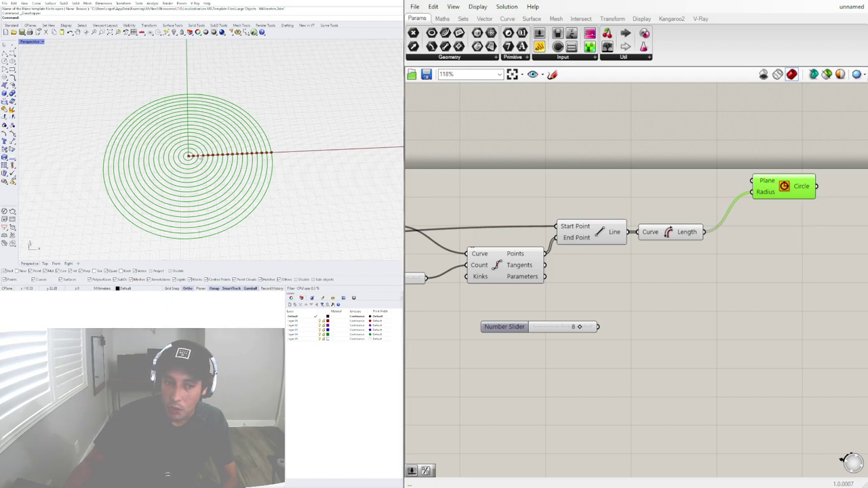
Examine the concentric circles in the viewport and compare the outermost one with the first Circle component
scroll(187, 156, up, 5)
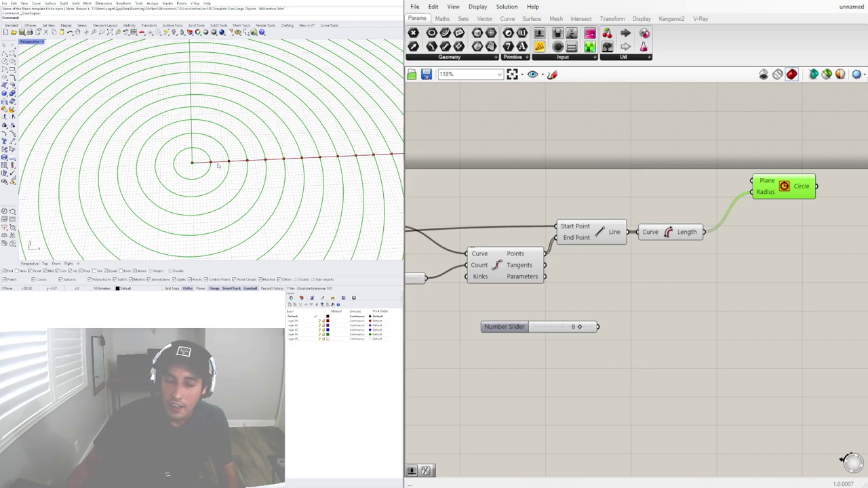
scroll(519, 266, down, 4)
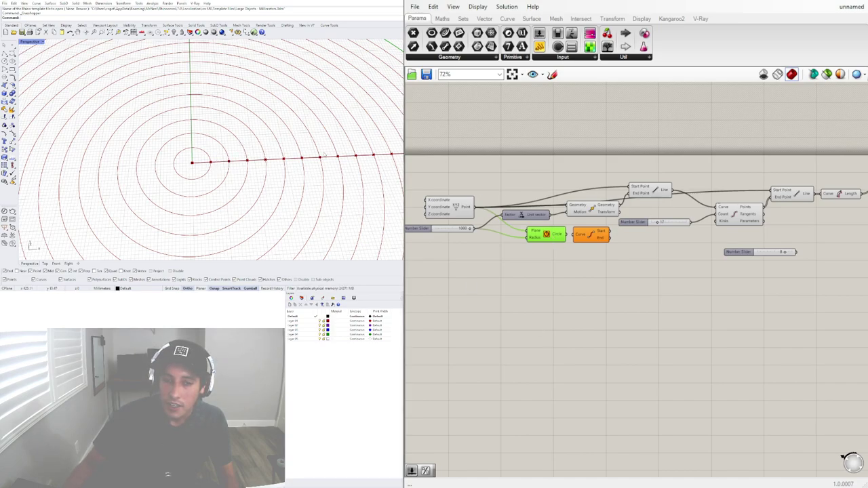
scroll(312, 156, down, 8)
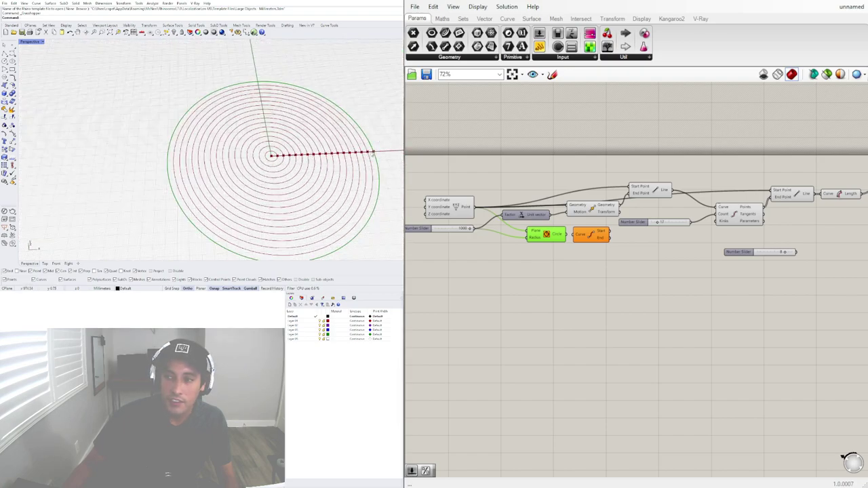
scroll(513, 249, up, 4)
drag(547, 241, 568, 242)
right_drag(425, 268, 640, 322)
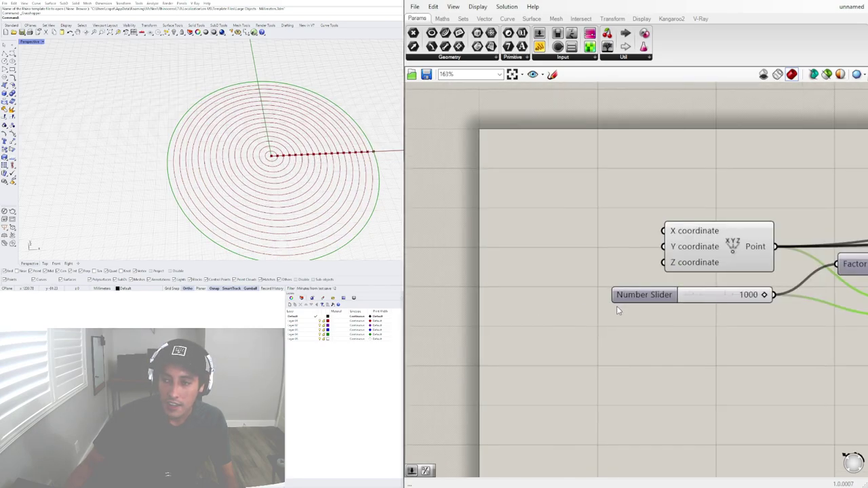
Move the division count slider below the other components and set it to 37
drag(621, 299, 613, 303)
right_drag(660, 339, 413, 323)
scroll(659, 340, down, 2)
scroll(731, 229, up, 4)
drag(594, 286, 588, 380)
scroll(635, 310, down, 5)
drag(672, 248, 673, 255)
click(681, 282)
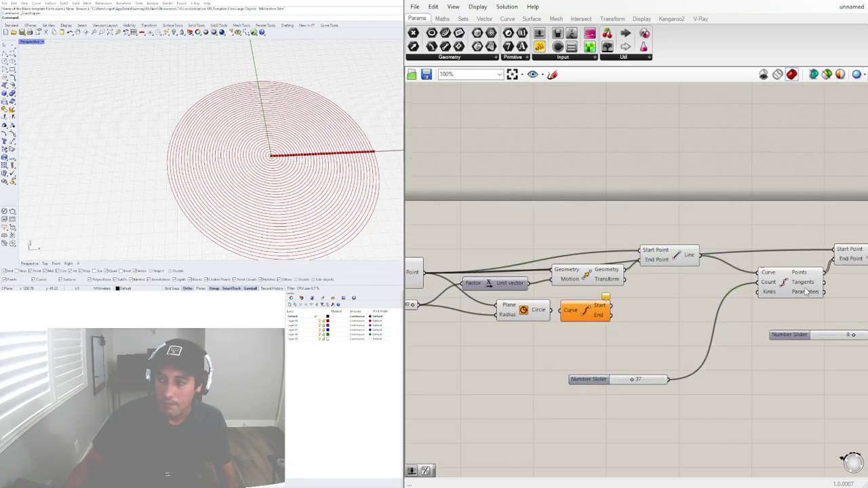
Rearrange the Move component above the first Line and shift the Divide Curve group to space out the wires
right_drag(855, 298, 624, 253)
scroll(619, 249, down, 4)
drag(769, 309, 556, 202)
scroll(557, 207, up, 4)
drag(576, 260, 565, 305)
click(638, 168)
right_drag(434, 244, 688, 225)
right_drag(436, 235, 482, 235)
drag(653, 242, 658, 200)
drag(758, 219, 782, 223)
click(762, 180)
right_drag(825, 217, 682, 206)
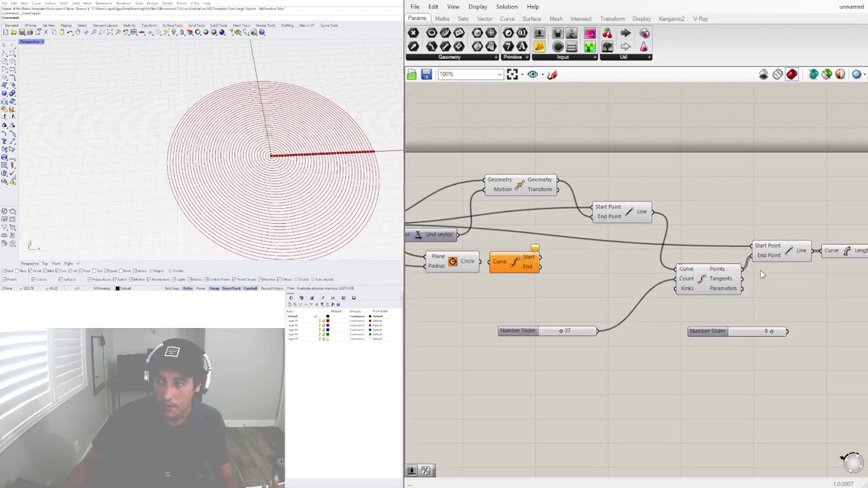
Line up the second Line, Length and second Circle components after the Divide Curve component
scroll(760, 270, right, 3)
scroll(773, 251, down, 2)
drag(760, 211, 749, 234)
drag(810, 291, 647, 204)
drag(652, 238, 677, 230)
click(688, 284)
drag(599, 264, 609, 252)
click(674, 271)
Delete the unused End Points component beside the first Circle
scroll(790, 237, up, 3)
click(789, 231)
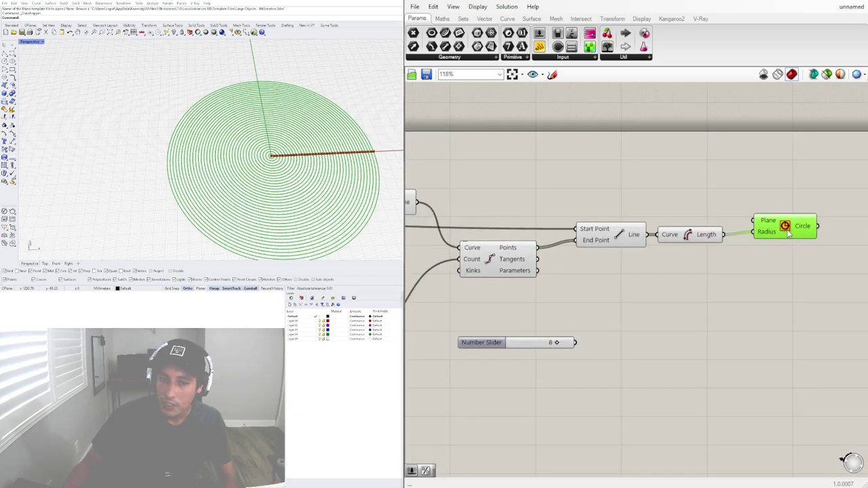
right_drag(788, 232, 709, 224)
scroll(764, 319, down, 8)
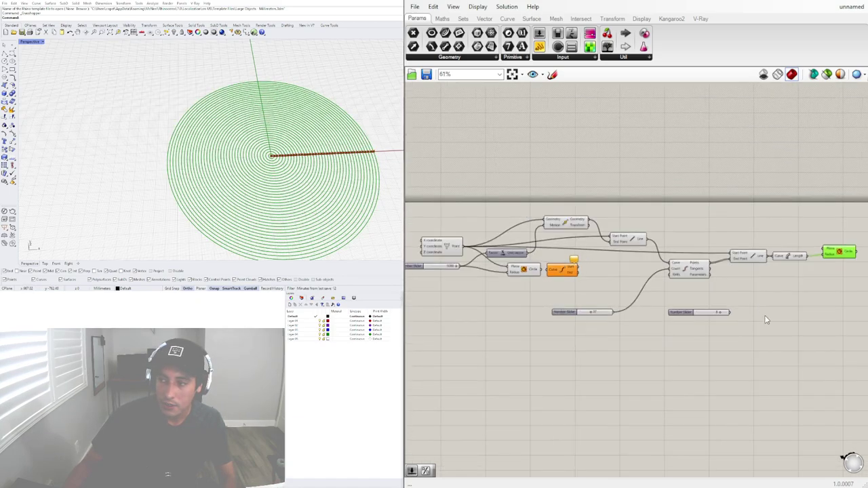
drag(758, 330, 668, 325)
scroll(667, 325, up, 4)
scroll(644, 310, down, 1)
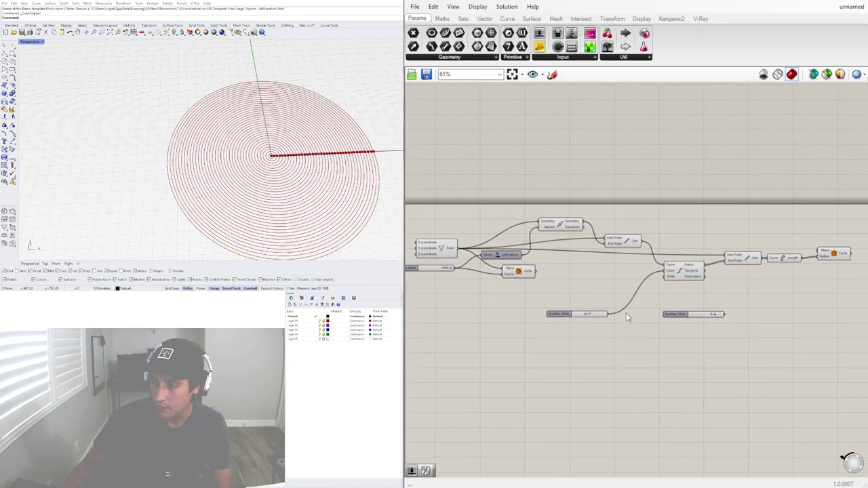
Move the division count slider next to the Divide Curve component and delete the unused number slider
drag(570, 319, 615, 276)
click(607, 280)
click(678, 315)
key(Delete)
Turn off the preview of all components except the final Circle component
drag(833, 318, 697, 233)
scroll(697, 238, up, 3)
click(733, 388)
scroll(733, 388, down, 4)
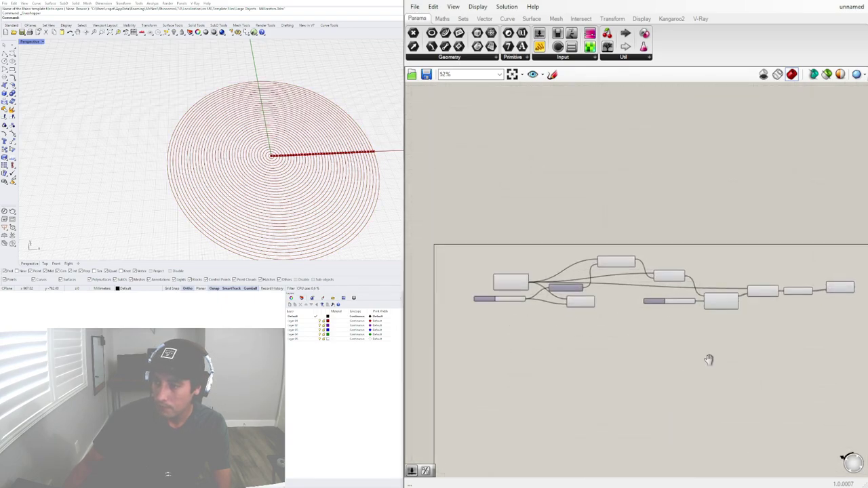
right_drag(709, 360, 678, 339)
drag(760, 335, 469, 179)
middle_click(492, 188)
click(509, 169)
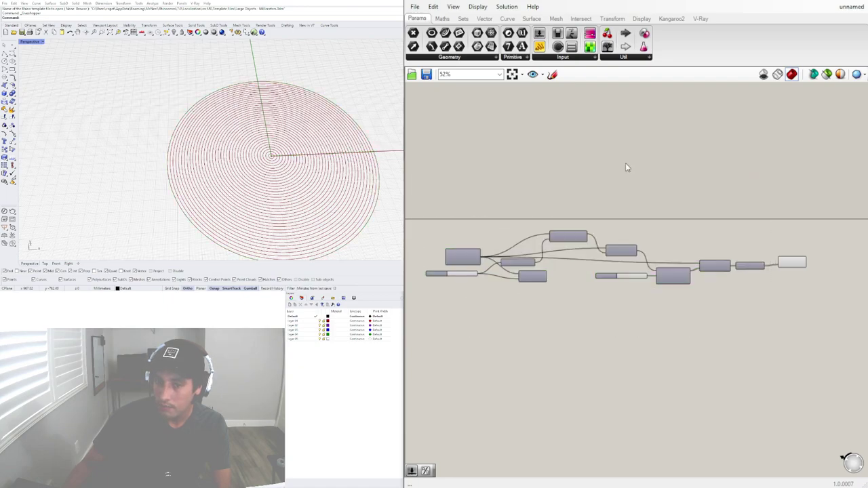
Add a Divide Distance component after the final Circle and connect the circles to its Curve input
scroll(764, 255, up, 4)
scroll(781, 288, up, 3)
right_drag(784, 291, 547, 281)
click(558, 295)
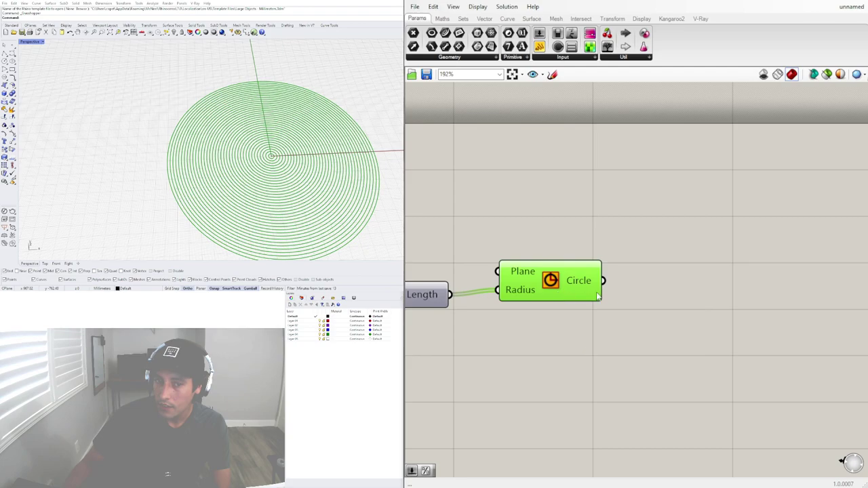
scroll(664, 280, up, 2)
scroll(663, 279, up, 1)
double_click(663, 278)
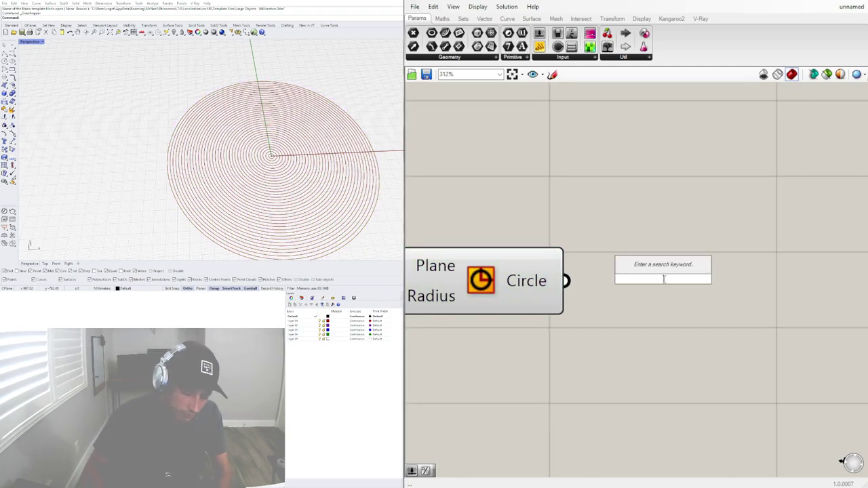
text(div)
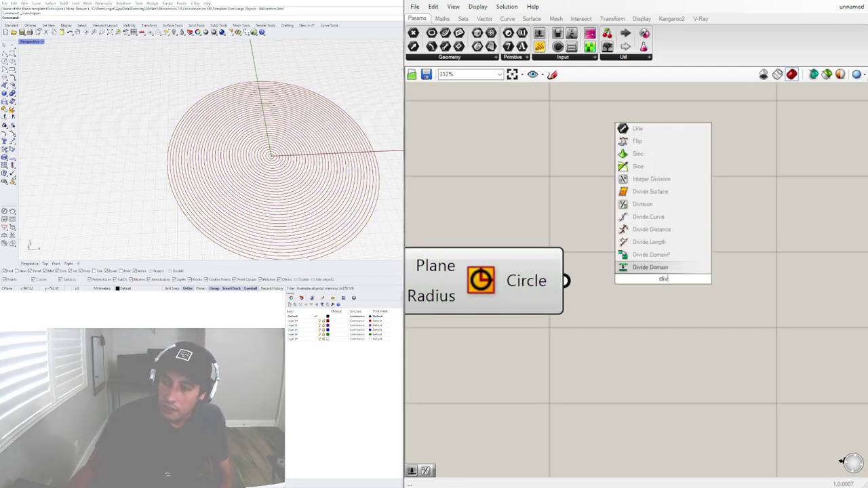
click(650, 229)
scroll(574, 256, down, 3)
drag(619, 285, 642, 290)
drag(572, 270, 648, 286)
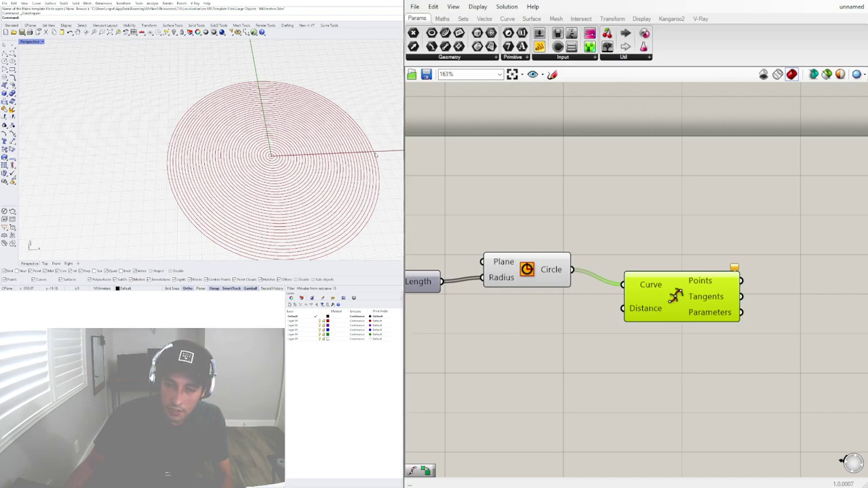
Create a number slider with the value 1.5 beside the Divide Distance component
right_drag(465, 316, 471, 312)
double_click(495, 324)
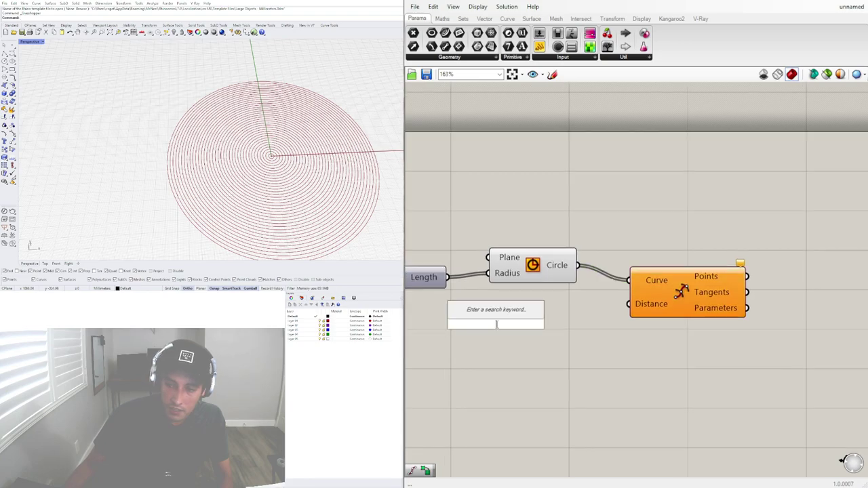
text(1.5)
key(Return)
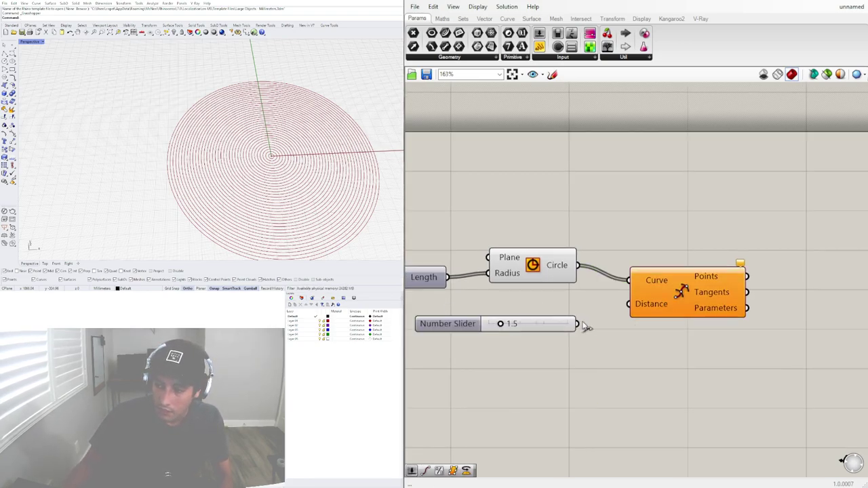
Replace the 1.5 number slider with one set to 150 and connect it to the Distance input of Divide Distance
drag(578, 323, 640, 299)
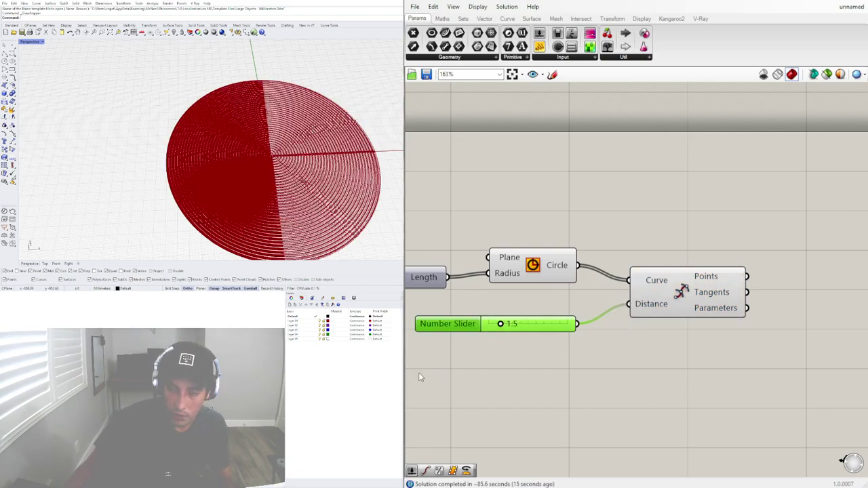
key(Delete)
double_click(461, 335)
text(150)
key(Return)
drag(545, 334, 625, 310)
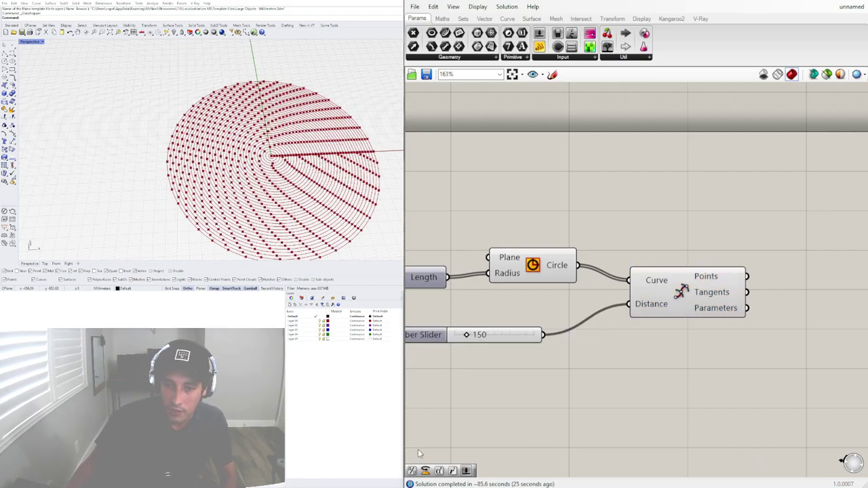
right_drag(142, 101, 125, 133)
shift+right_drag(278, 163, 170, 116)
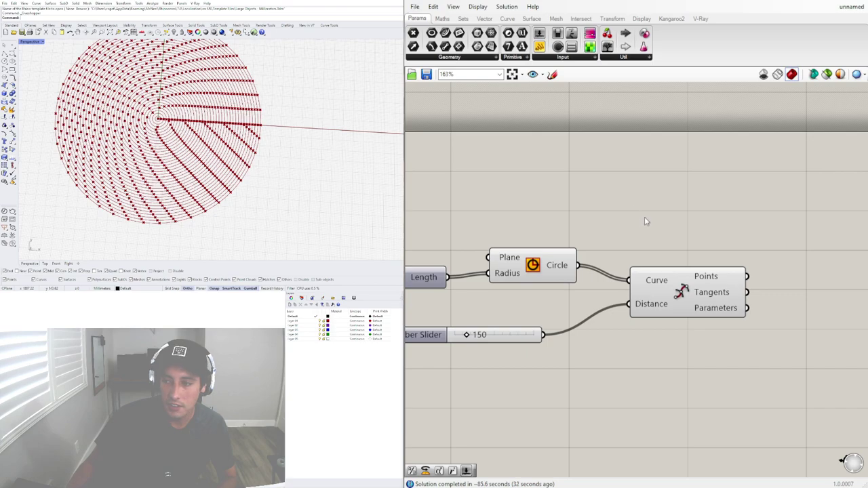
Lower the Distance slider to 85
scroll(449, 309, up, 5)
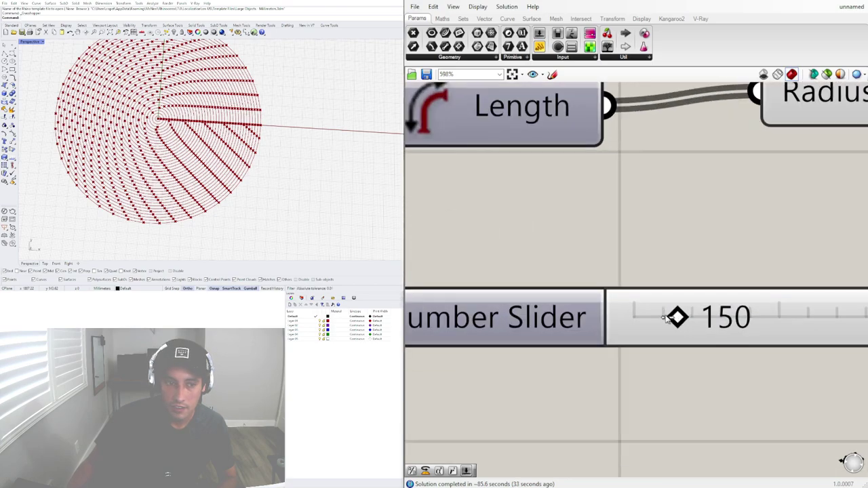
drag(666, 320, 653, 322)
scroll(222, 127, down, 4)
scroll(222, 128, up, 4)
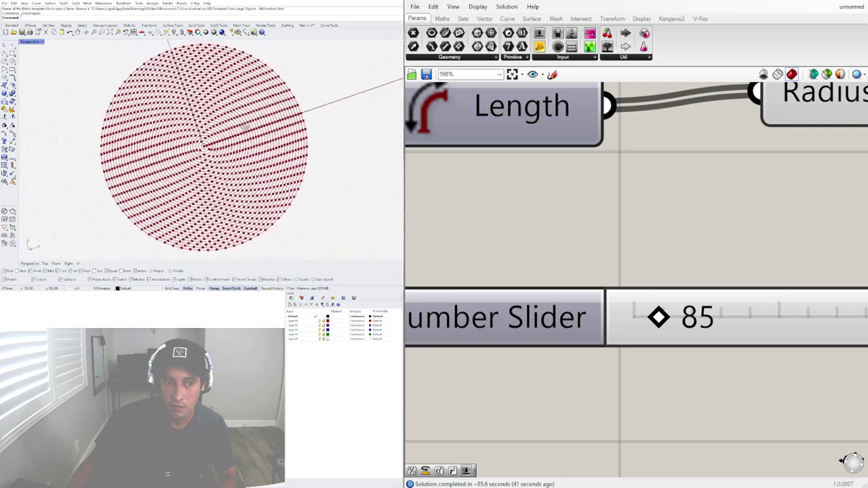
scroll(552, 282, down, 5)
right_drag(664, 283, 664, 290)
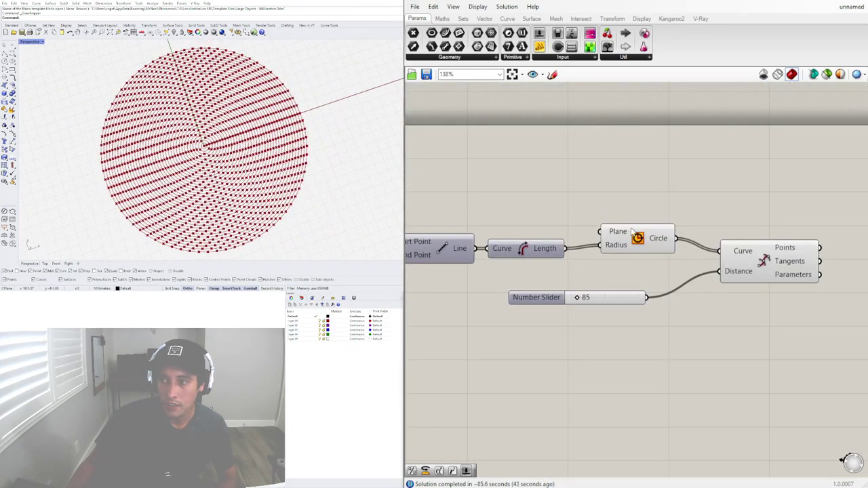
Turn off the preview of the Circle component that feeds Divide Distance
right_click(632, 232)
click(654, 246)
right_drag(268, 159, 298, 128)
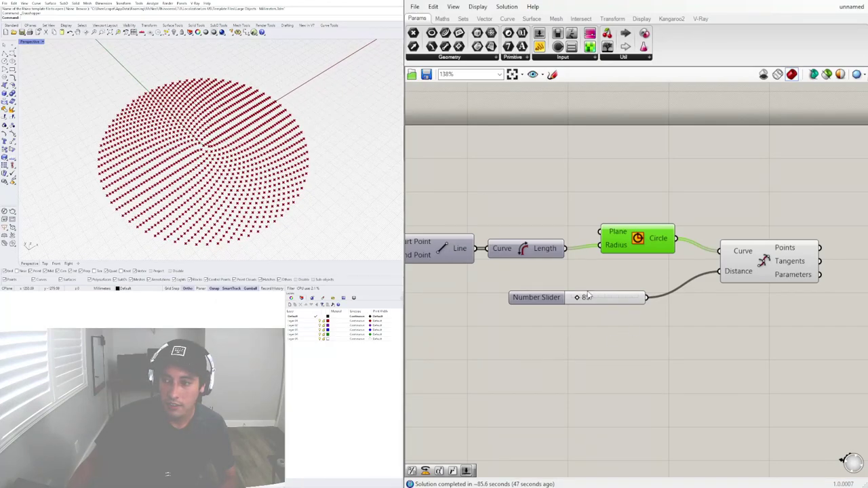
Set the number slider feeding the Distance input to 50
mouse_move(577, 298)
mouse_down()
mouse_move(605, 303)
mouse_move(575, 303)
mouse_up()
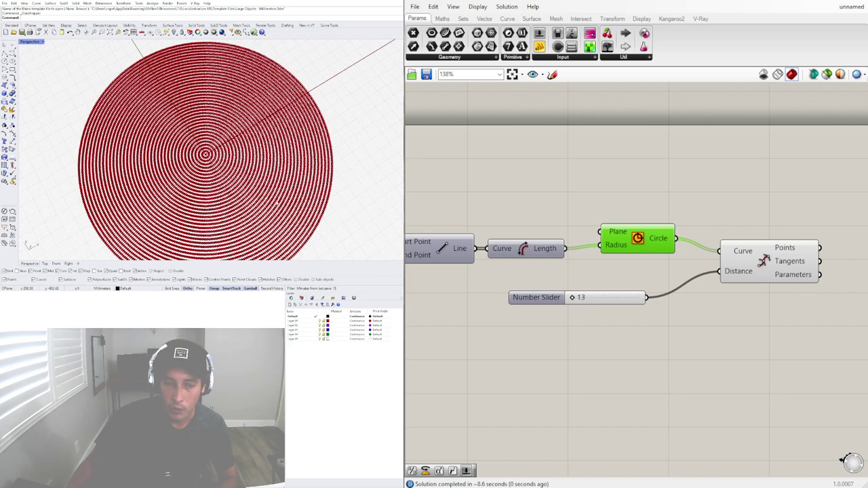
double_click(584, 298)
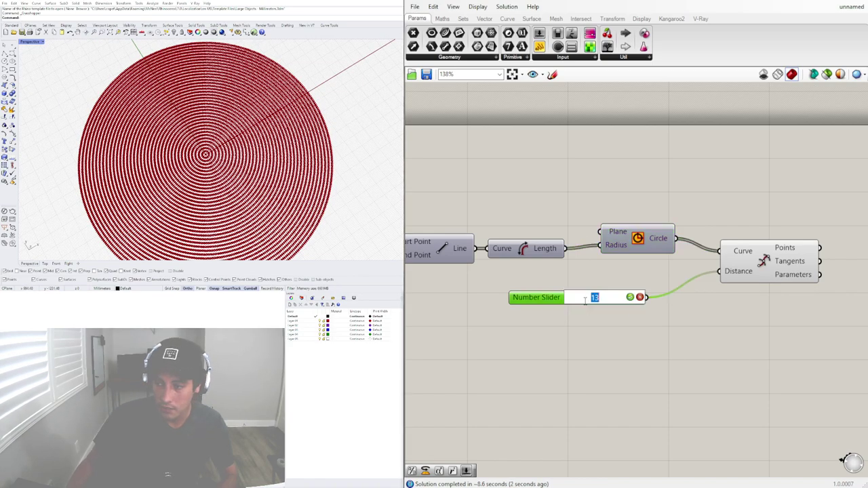
text(50)
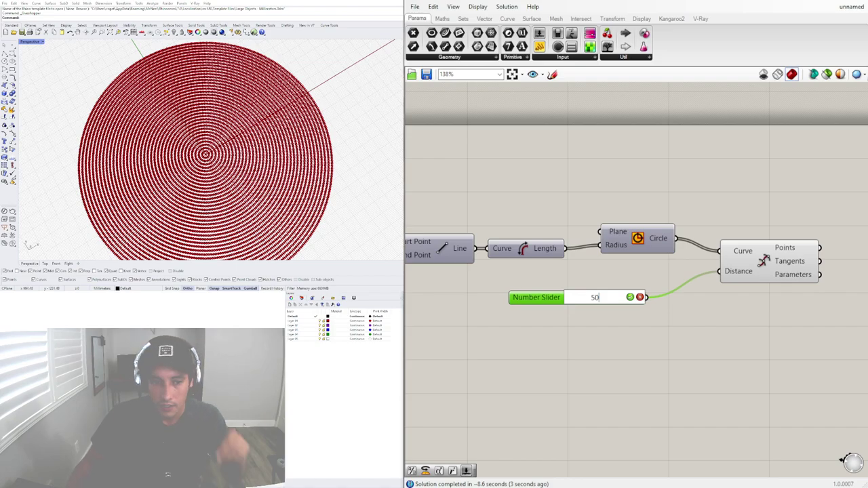
key(Return)
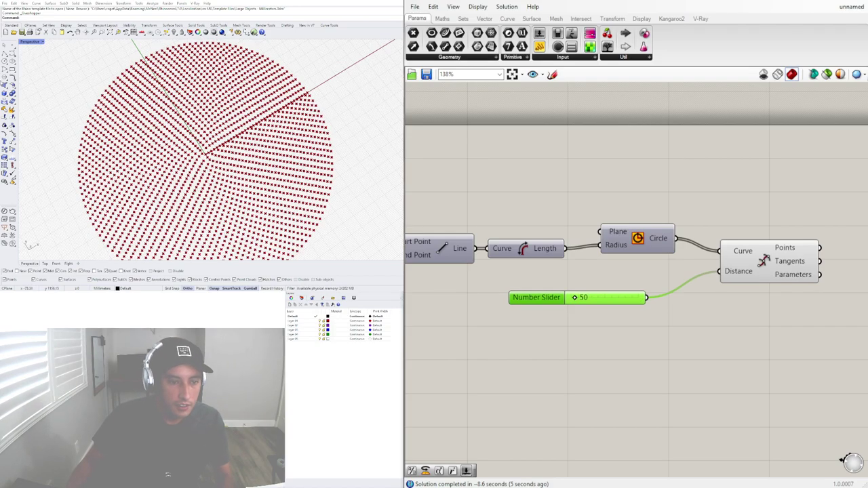
scroll(177, 147, up, 10)
scroll(177, 145, down, 12)
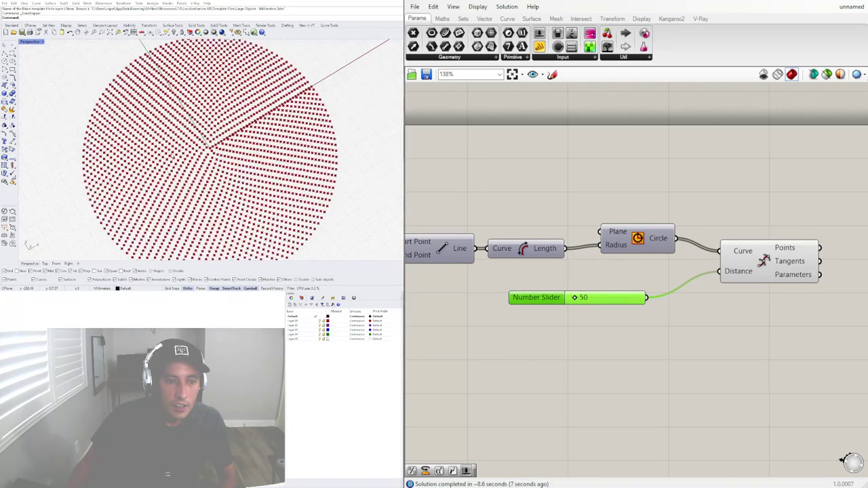
scroll(173, 157, up, 3)
right_drag(173, 157, 234, 102)
scroll(234, 102, down, 9)
scroll(234, 106, up, 8)
scroll(615, 199, down, 6)
Turn on the preview of the Divide Curve component that splits the radius line
right_drag(562, 258, 671, 282)
scroll(670, 282, up, 5)
right_drag(583, 240, 663, 307)
scroll(663, 307, up, 3)
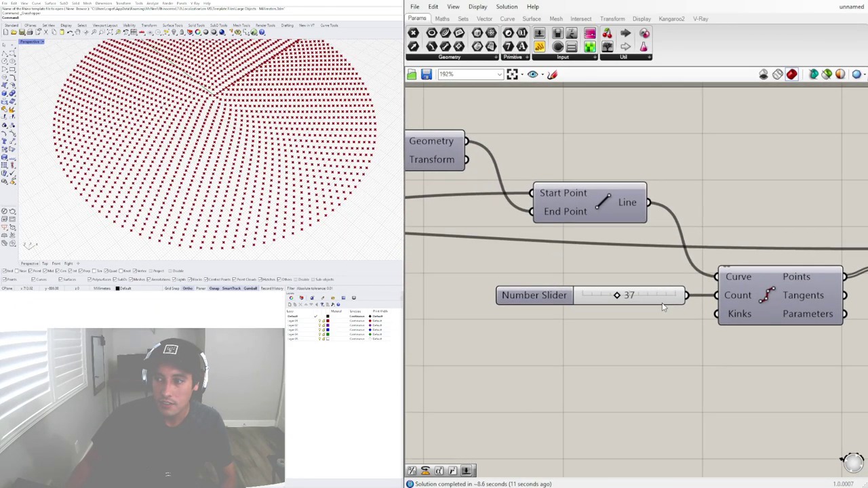
scroll(627, 308, down, 3)
right_drag(531, 323, 503, 321)
click(675, 293)
right_click(676, 293)
click(689, 313)
click(624, 350)
Set the Count slider of the Divide Curve component to 45
double_click(604, 294)
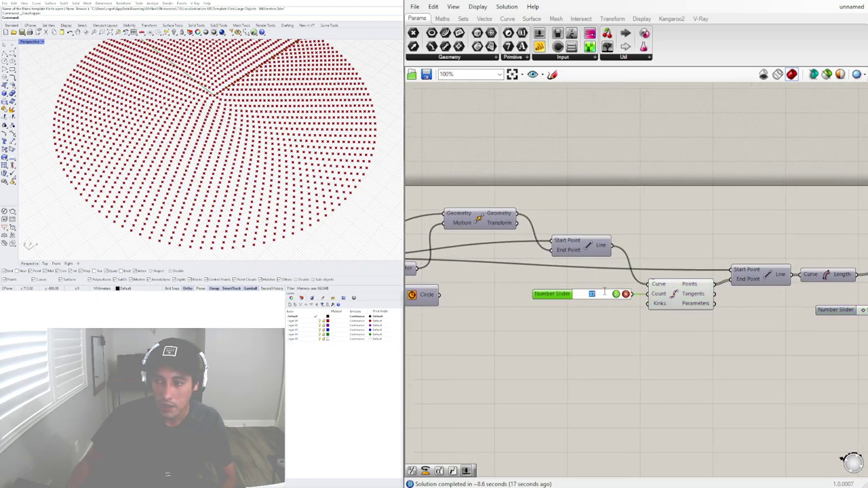
text(45)
key(Return)
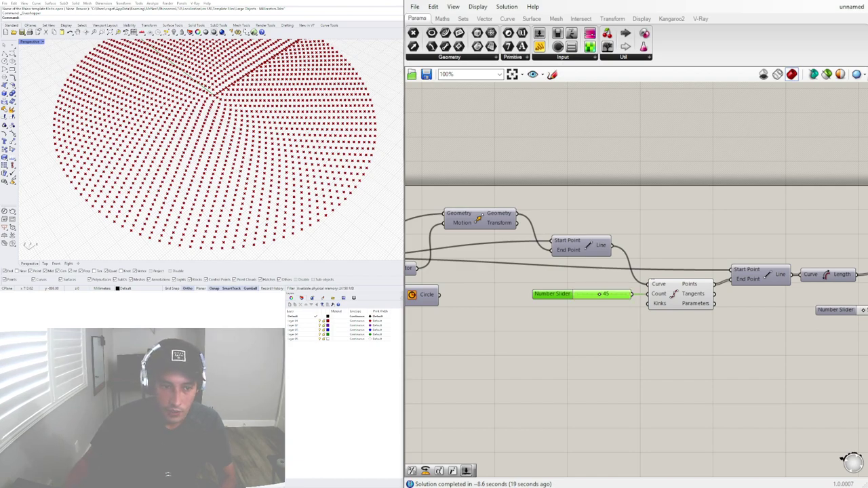
Select the Divide Distance component and examine how its points are spread over the concentric circles, including where each circle closes
scroll(563, 248, down, 4)
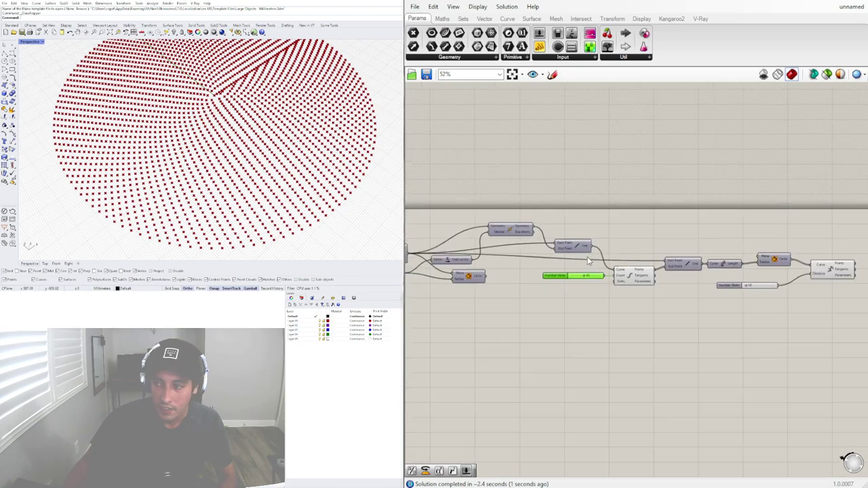
right_drag(726, 245, 579, 265)
scroll(579, 266, up, 5)
click(618, 311)
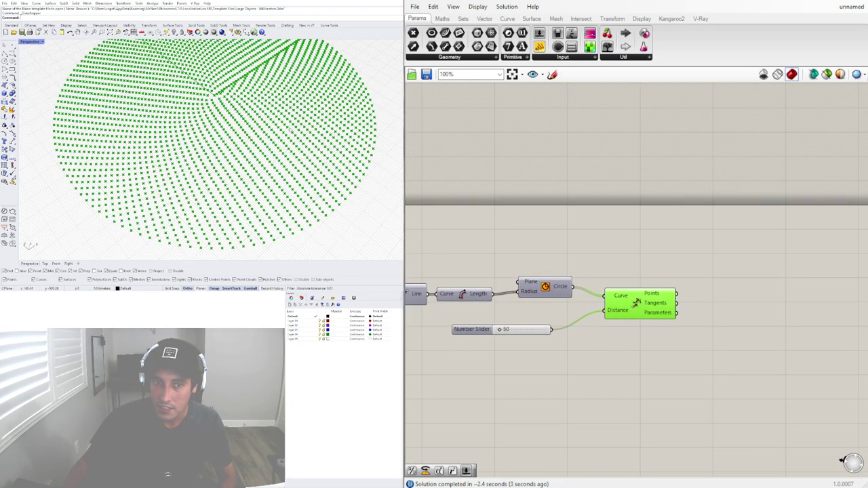
right_drag(280, 139, 200, 131)
scroll(200, 131, down, 8)
scroll(262, 193, up, 10)
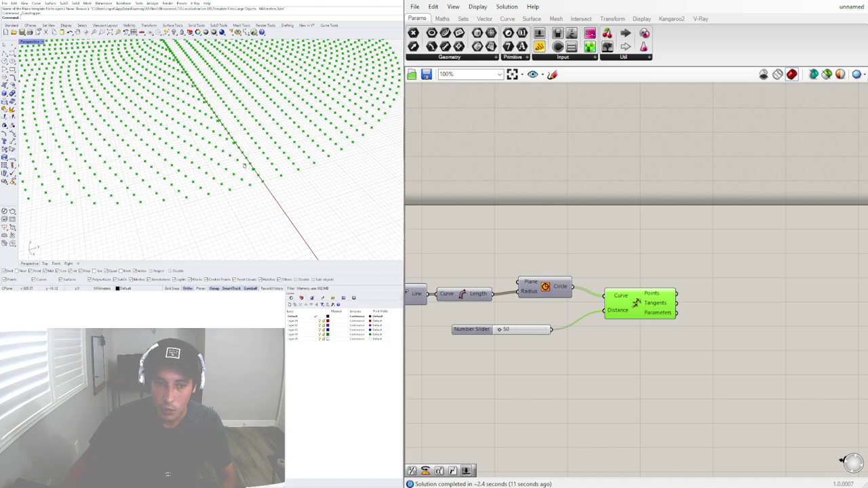
scroll(245, 168, down, 10)
right_drag(212, 114, 219, 142)
scroll(218, 142, up, 8)
scroll(214, 122, down, 5)
scroll(215, 122, up, 3)
scroll(294, 151, down, 6)
mouse_move(294, 151)
right_down()
mouse_move(300, 183)
mouse_move(304, 141)
right_up()
scroll(304, 141, up, 8)
scroll(110, 130, down, 6)
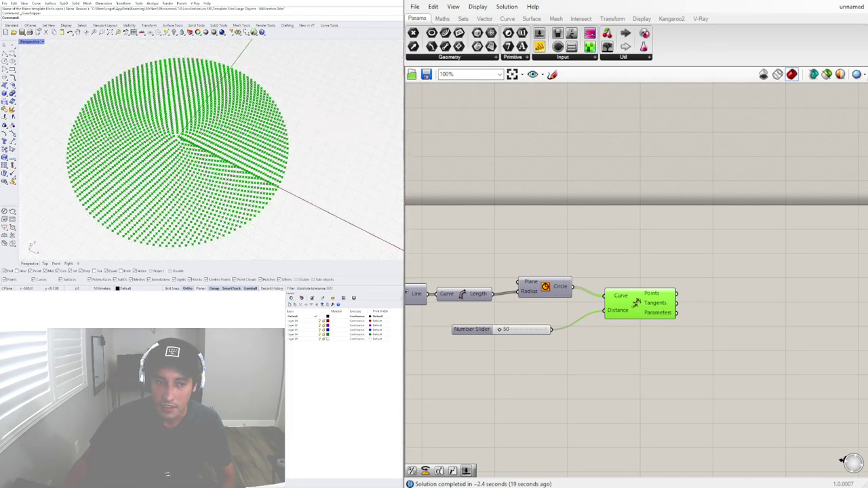
mouse_move(110, 129)
right_down()
mouse_move(116, 144)
mouse_move(117, 137)
right_up()
right_drag(262, 179, 222, 172)
scroll(230, 174, up, 8)
scroll(240, 204, down, 6)
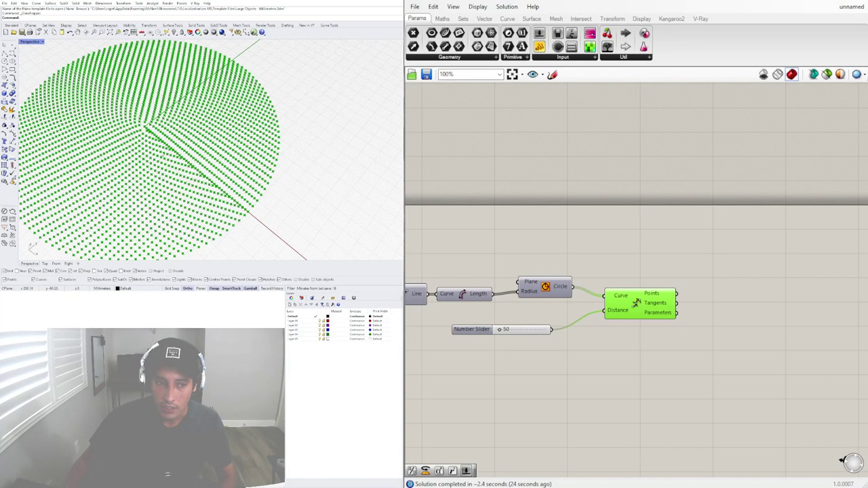
Add a Divide Length component, connecting the circles to its Curve input and the 50 slider to its Length input
double_click(650, 266)
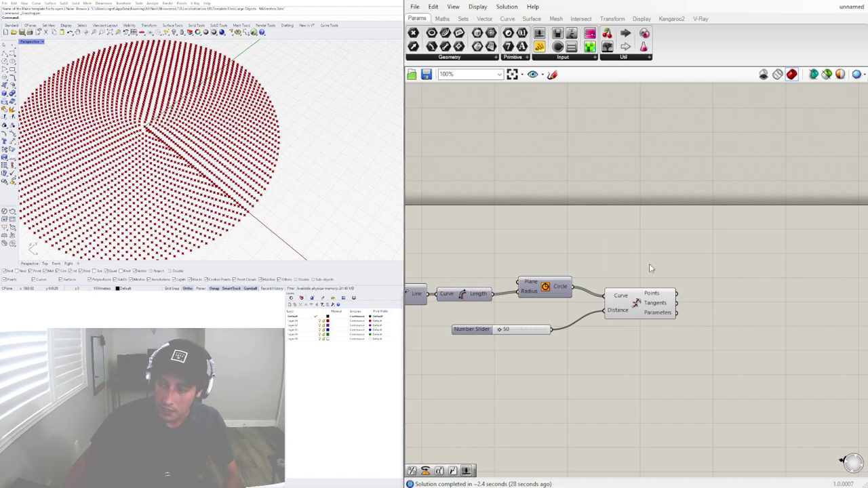
text(divi)
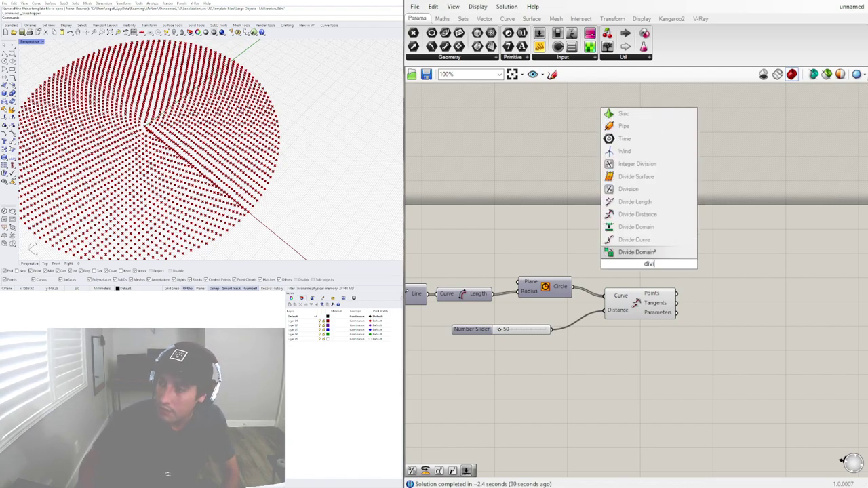
click(630, 203)
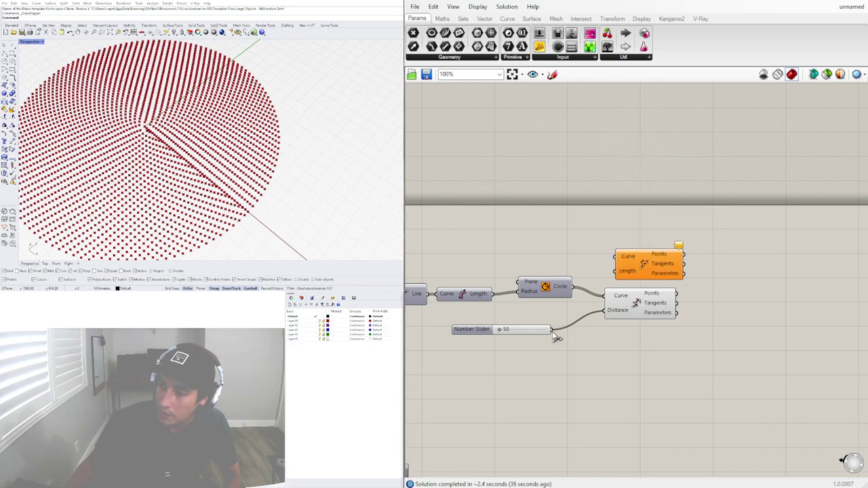
drag(551, 330, 615, 256)
Compare the points of the Divide Distance and Divide Length components near the circle centre, and delete Divide Distance
click(640, 304)
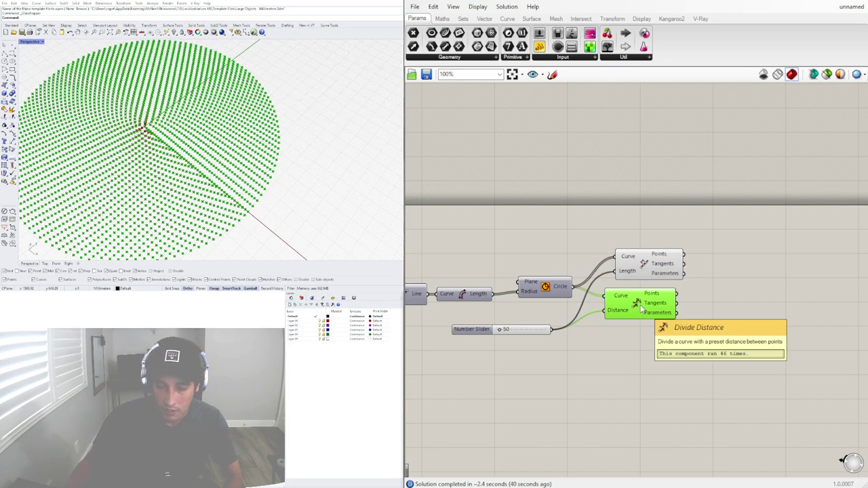
scroll(153, 127, up, 10)
scroll(150, 127, down, 5)
scroll(151, 127, up, 2)
scroll(150, 126, down, 4)
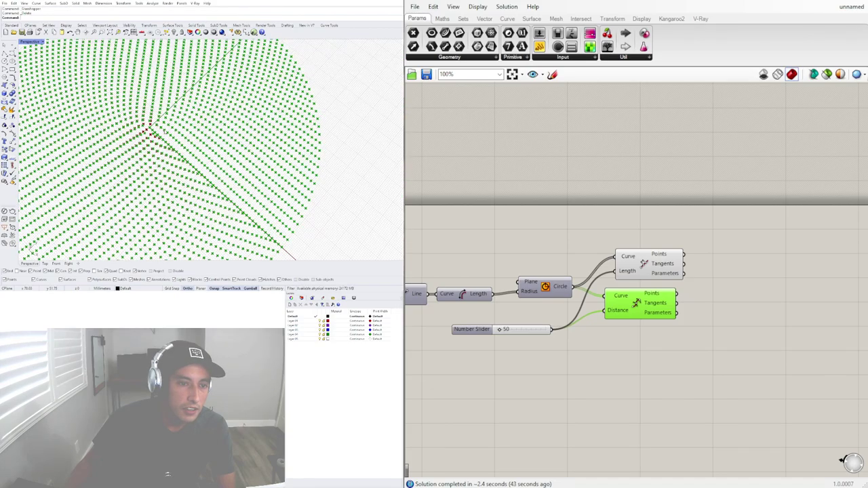
click(769, 286)
click(637, 303)
key(Delete)
Move the Divide Length component into line with the Circle component, where Divide Distance was
click(642, 268)
scroll(239, 173, down, 6)
right_drag(238, 173, 221, 156)
scroll(203, 146, up, 4)
scroll(191, 147, down, 4)
scroll(209, 151, up, 2)
drag(631, 263, 618, 294)
click(687, 353)
right_drag(243, 169, 207, 140)
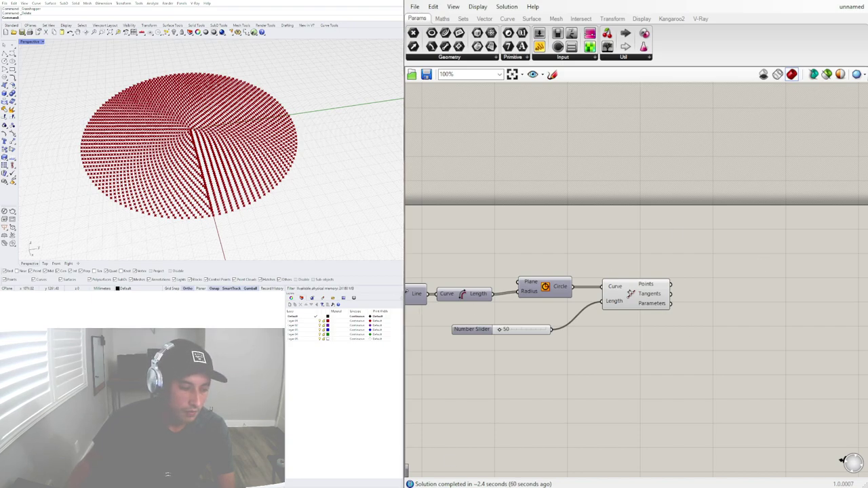
Bring up the browser window with the high-contrast portrait to view the reference image, and put it away again
scroll(786, 207, down, 4)
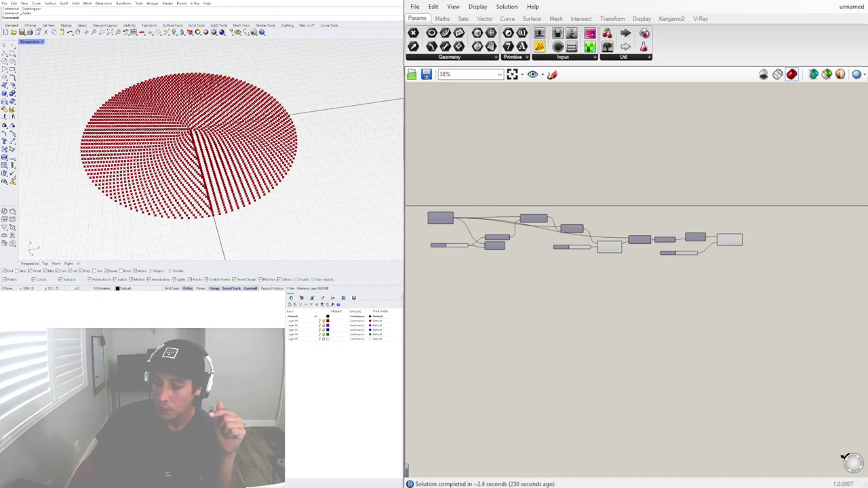
click(629, 487)
click(629, 487)
drag(400, 67, 239, 40)
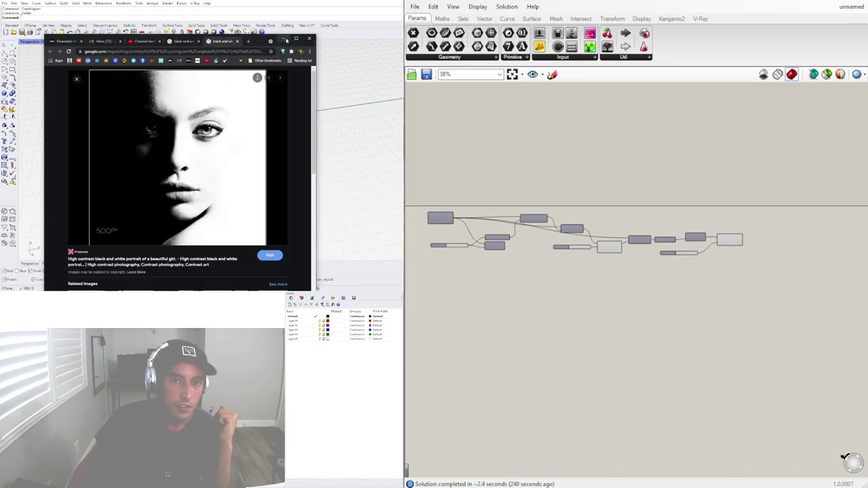
click(286, 40)
Examine the Divide Length points around the circle and trace the definition back to the initial point and radius slider
scroll(714, 244, up, 4)
click(756, 244)
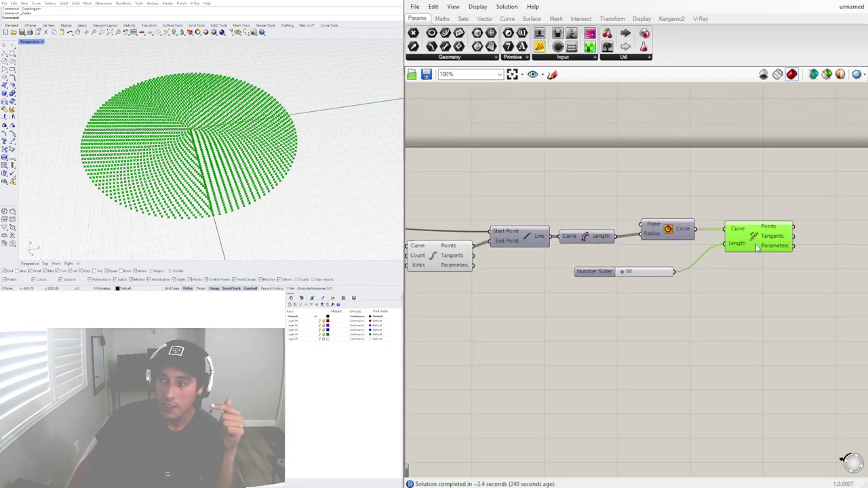
scroll(194, 132, down, 8)
scroll(201, 134, up, 2)
right_drag(195, 122, 168, 191)
scroll(200, 136, down, 4)
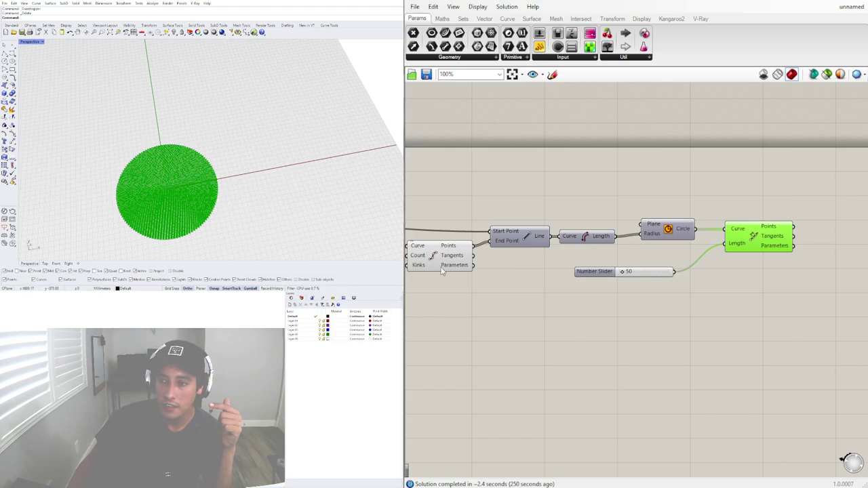
right_drag(473, 279, 741, 286)
right_drag(432, 280, 654, 286)
scroll(563, 286, down, 2)
scroll(564, 287, up, 2)
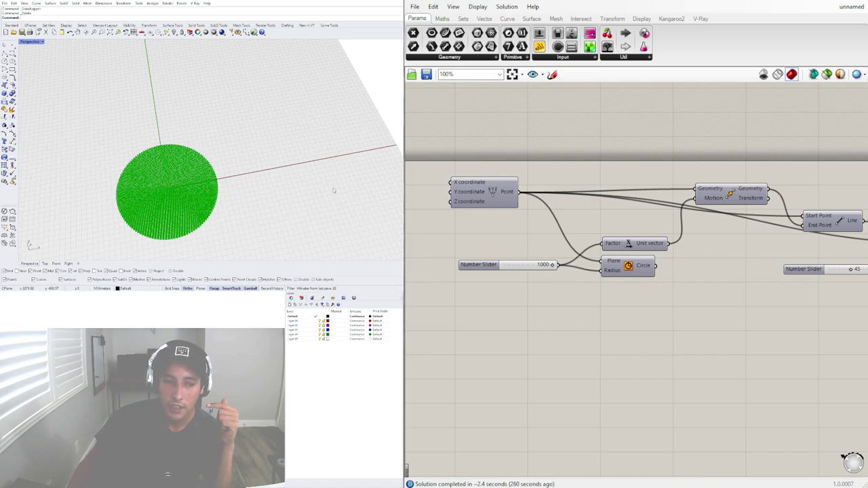
scroll(604, 275, down, 3)
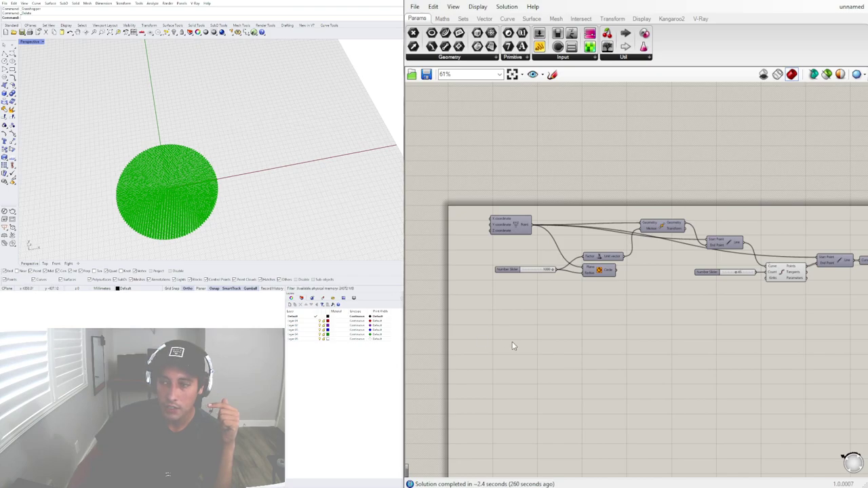
double_click(607, 356)
text(REC)
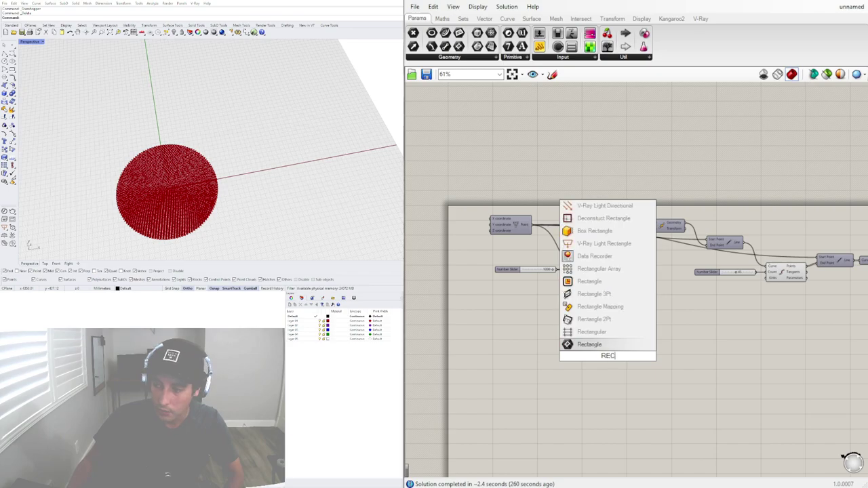
click(590, 345)
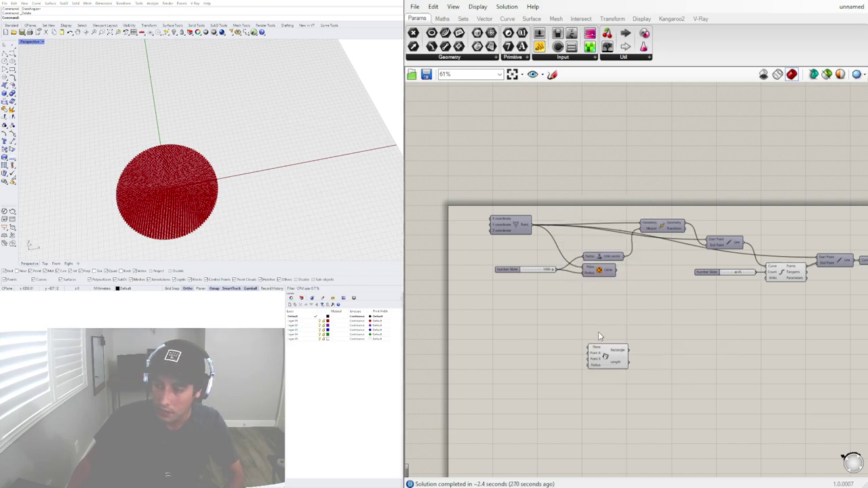
click(604, 354)
key(Delete)
Add a plain Rectangle component with X Size and Y Size inputs in place of the Rectangle 2Pt component below the Circle
double_click(604, 354)
text(RE)
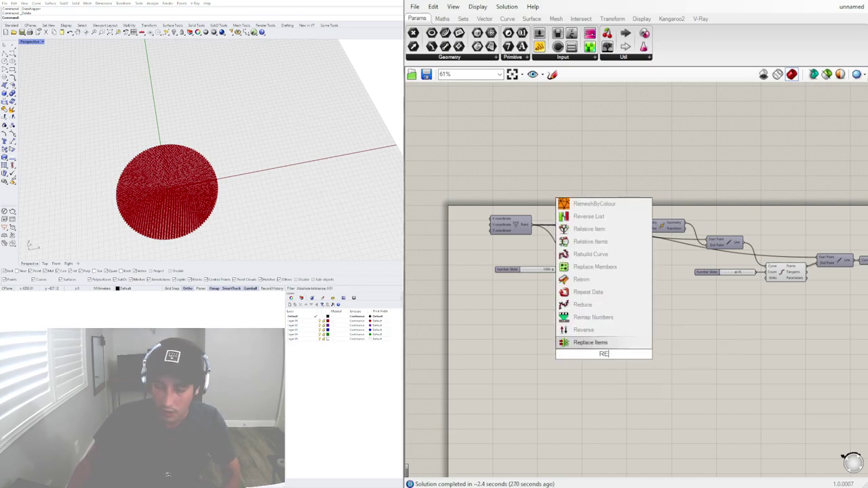
text(CT)
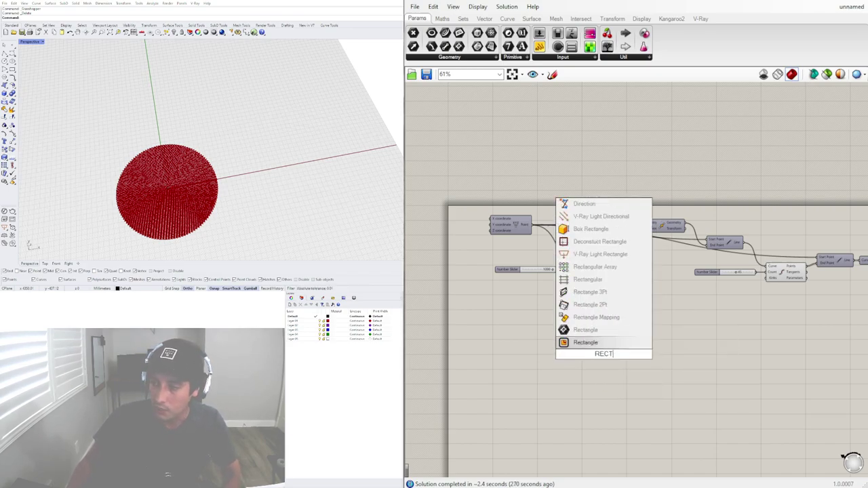
click(594, 343)
drag(597, 363, 627, 341)
Create a number slider set to 2000 and connect it to both the X Size and Y Size of the Rectangle
double_click(562, 343)
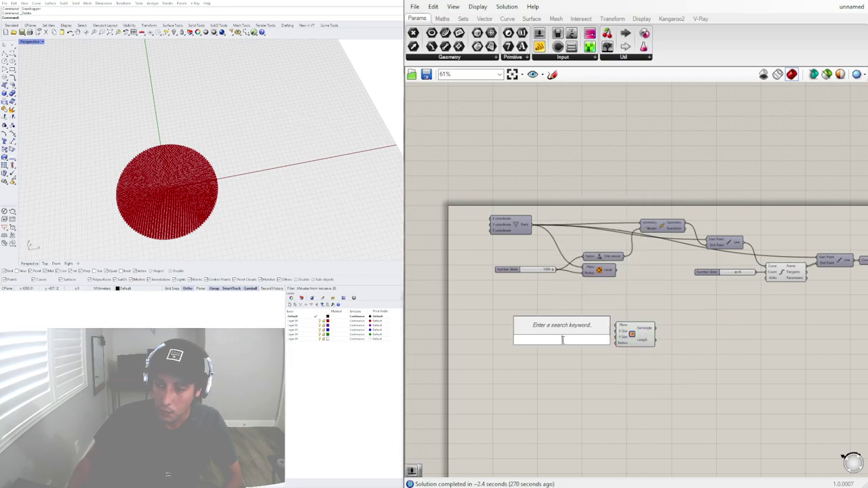
text(200)
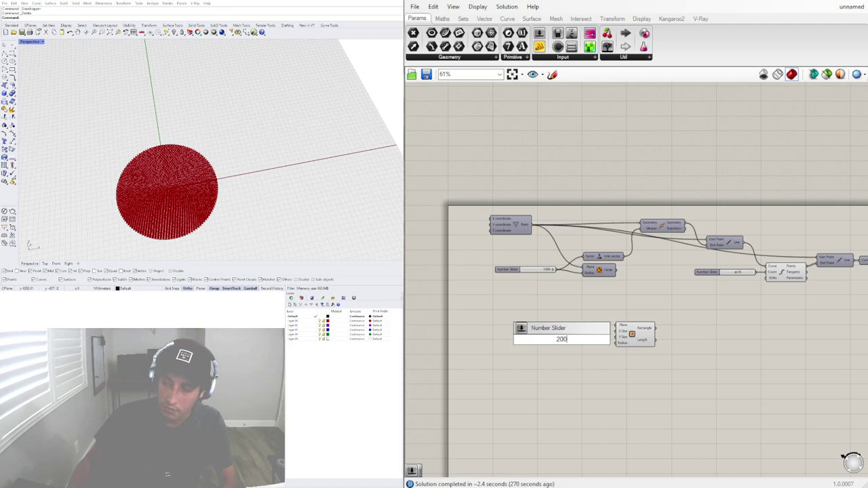
text(0)
key(Return)
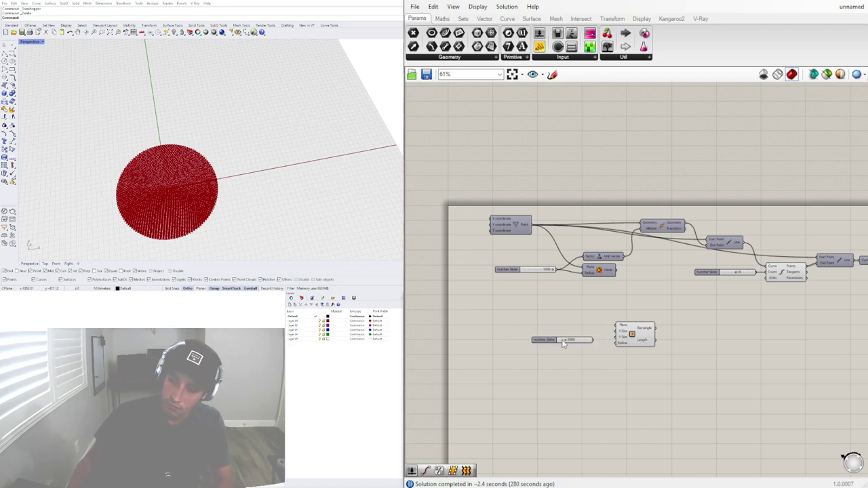
scroll(583, 340, up, 4)
drag(588, 334, 653, 331)
drag(589, 335, 648, 338)
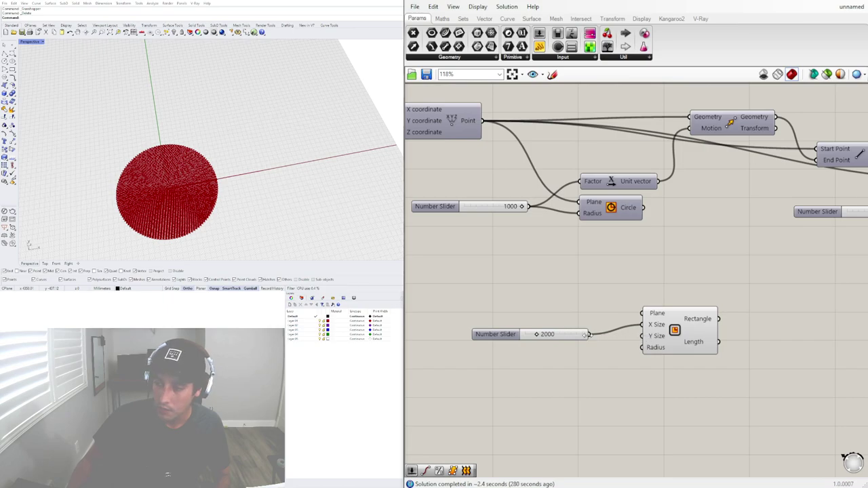
drag(589, 334, 661, 341)
Add an Area component and feed the Rectangle output into its Geometry input
scroll(661, 336, down, 3)
double_click(716, 327)
text(area)
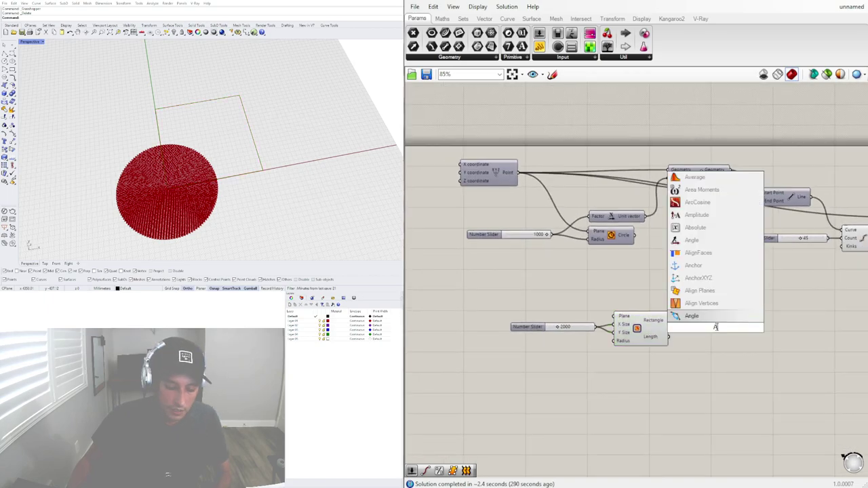
key(Return)
drag(670, 320, 700, 326)
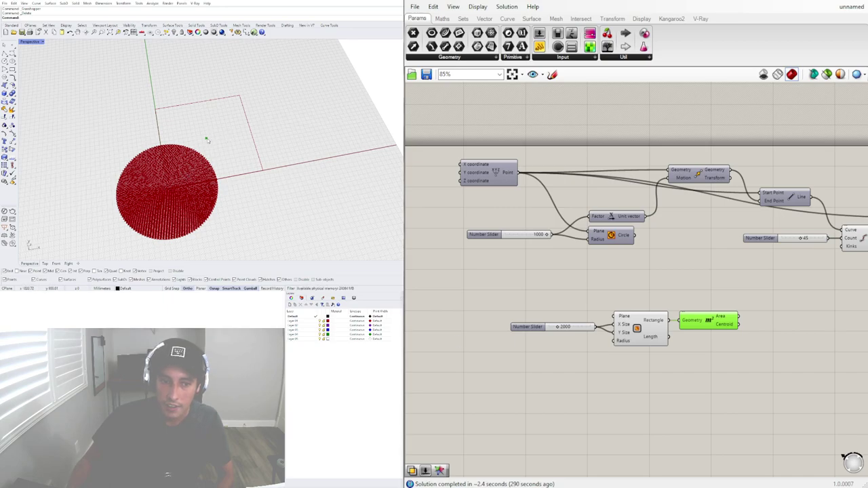
Insert a relay on the wire between Construct Point and the first Circle's Plane input, and place it close to the point
right_drag(767, 279, 726, 294)
right_drag(490, 234, 613, 266)
click(569, 216)
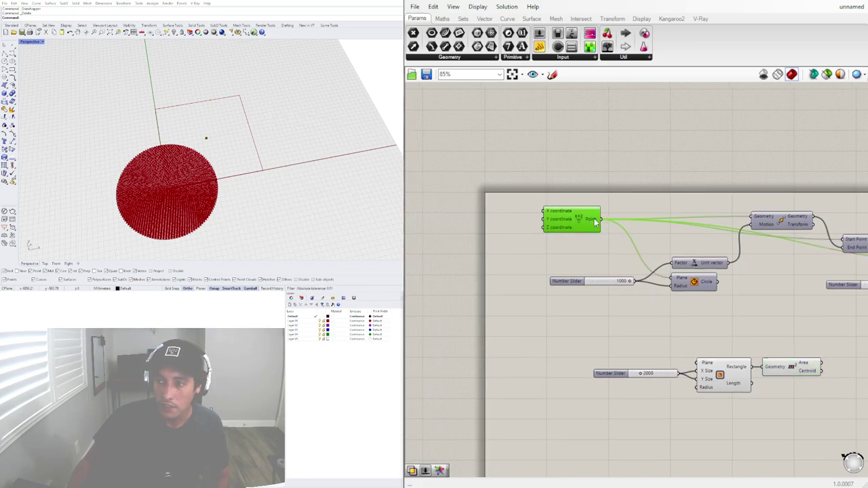
double_click(631, 246)
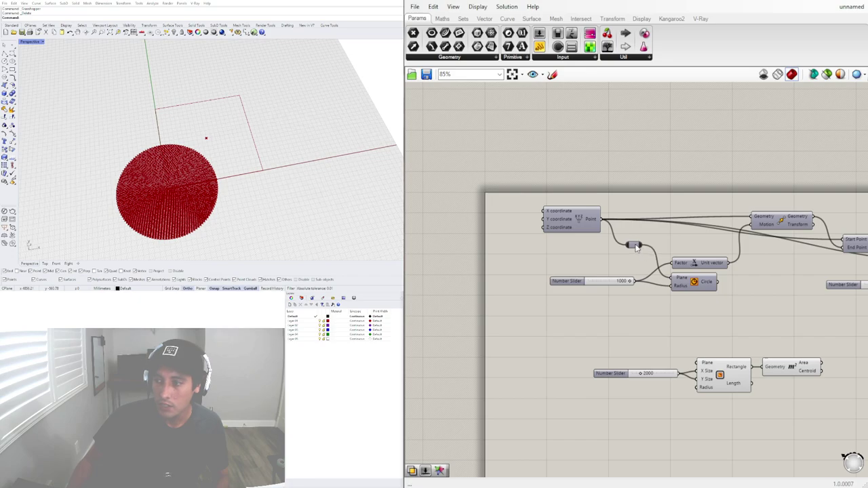
drag(635, 245, 634, 230)
Connect the relay to the Move component's Geometry input and to the first Line's Start Point
right_drag(648, 244, 545, 218)
click(474, 190)
drag(536, 204, 648, 191)
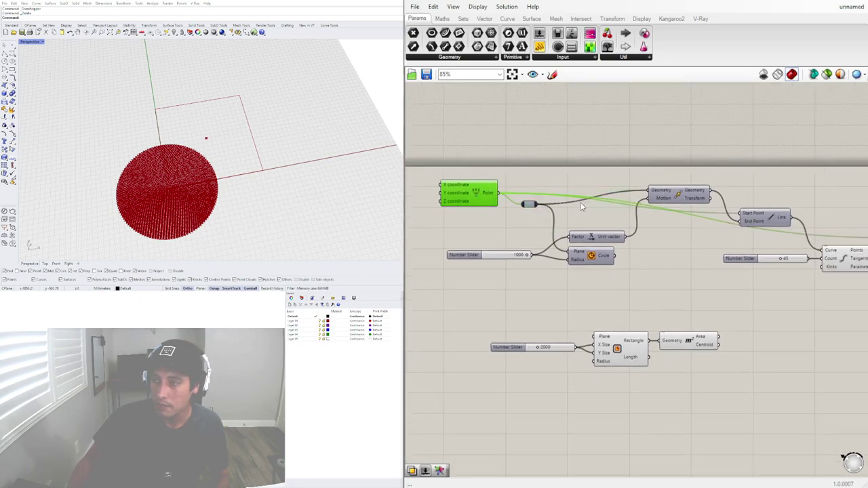
click(530, 205)
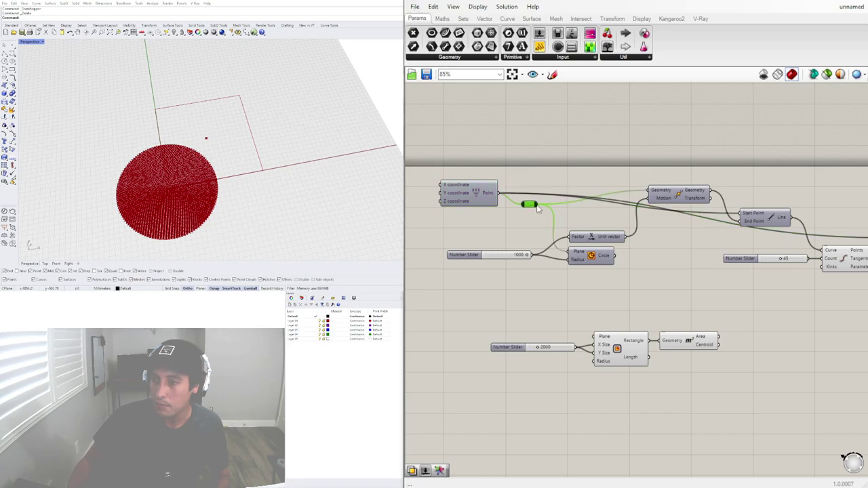
click(484, 197)
scroll(538, 206, down, 4)
drag(538, 205, 628, 204)
Connect the relay to the second Line's Start Point so Construct Point feeds only the relay
scroll(652, 212, up, 6)
scroll(610, 210, down, 3)
right_drag(512, 218, 549, 223)
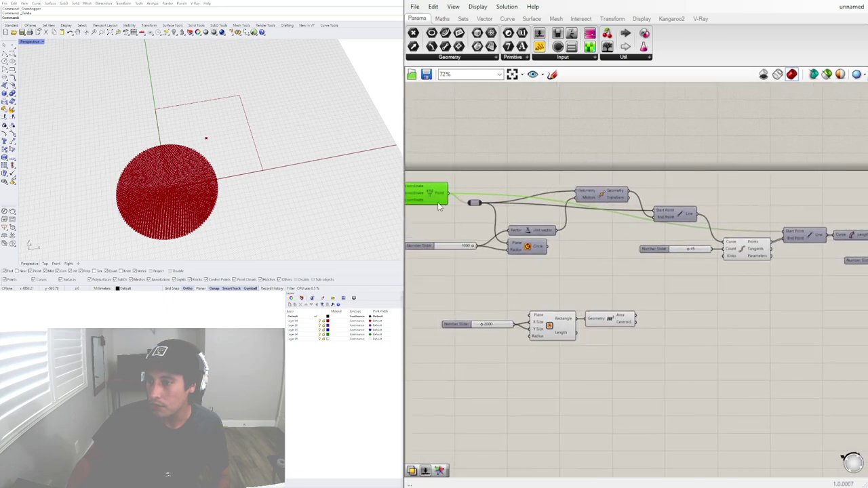
drag(479, 203, 785, 235)
right_drag(424, 193, 541, 204)
drag(550, 210, 528, 212)
Move the 2000 slider, Rectangle and Area components up beside Construct Point at the start of the definition
scroll(629, 280, down, 1)
drag(749, 361, 533, 289)
drag(662, 325, 600, 274)
drag(600, 243, 522, 208)
Connect the Area's Centroid output to the relay in place of the point, and delete the Construct Point component
scroll(554, 197, up, 4)
click(548, 242)
click(544, 246)
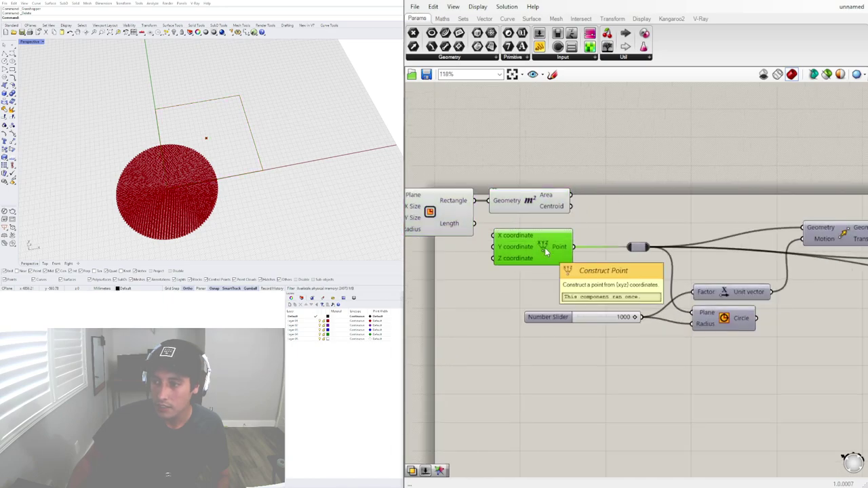
drag(574, 210, 629, 247)
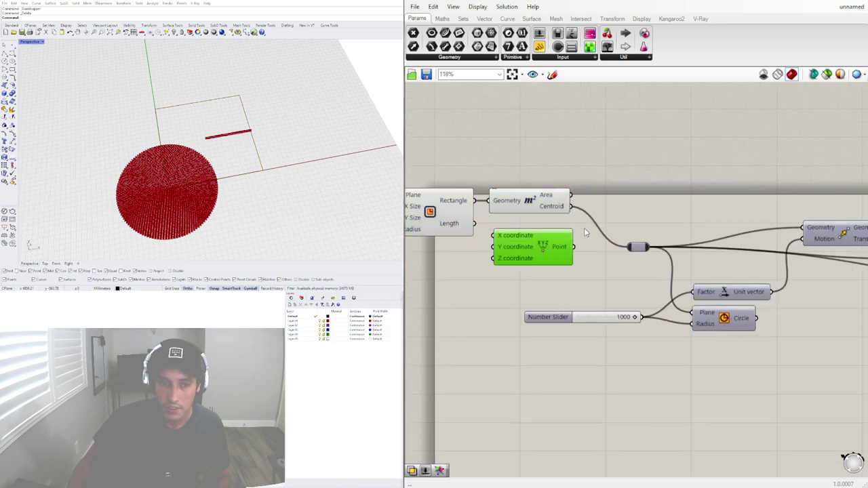
right_drag(527, 249, 602, 246)
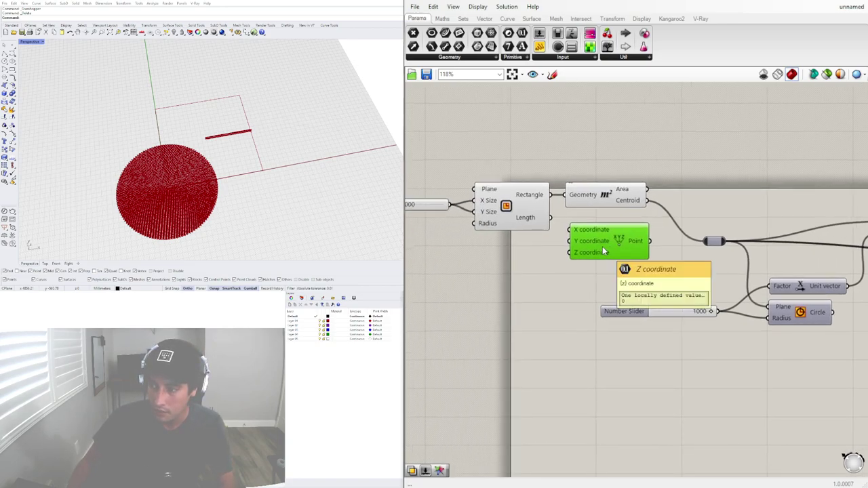
key(Delete)
Move the slider, Rectangle and Area group in line with the relay, and raise the Area component slightly
scroll(602, 247, down, 2)
drag(635, 261, 448, 177)
drag(599, 207, 629, 234)
click(692, 174)
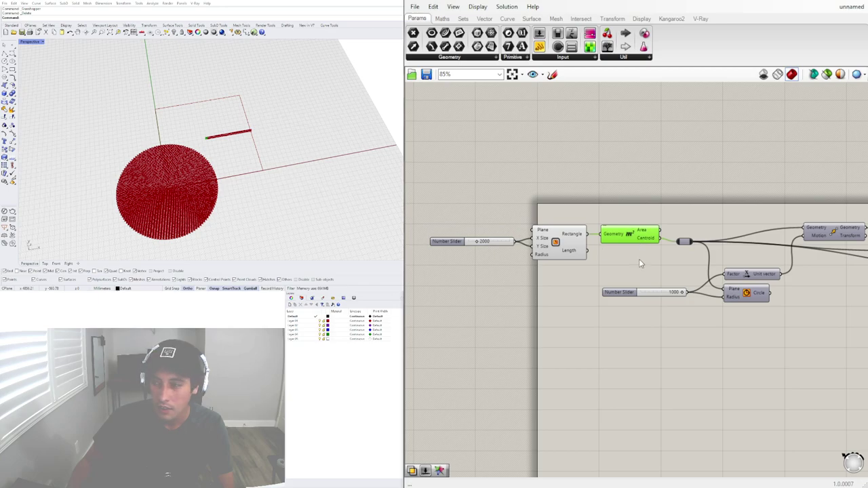
right_drag(553, 257, 513, 255)
drag(589, 232, 589, 217)
right_drag(691, 241, 619, 244)
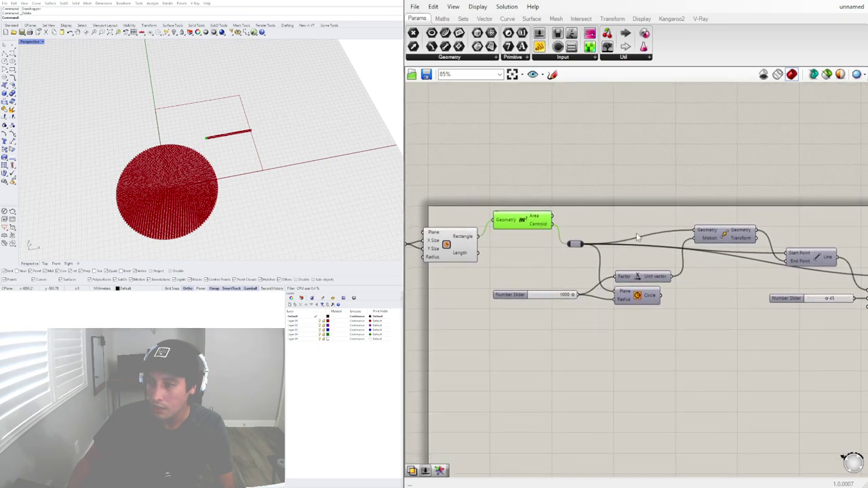
Try wiring the Area's Centroid directly to the second Line's Start Point and the Move component's Geometry input
scroll(661, 236, down, 3)
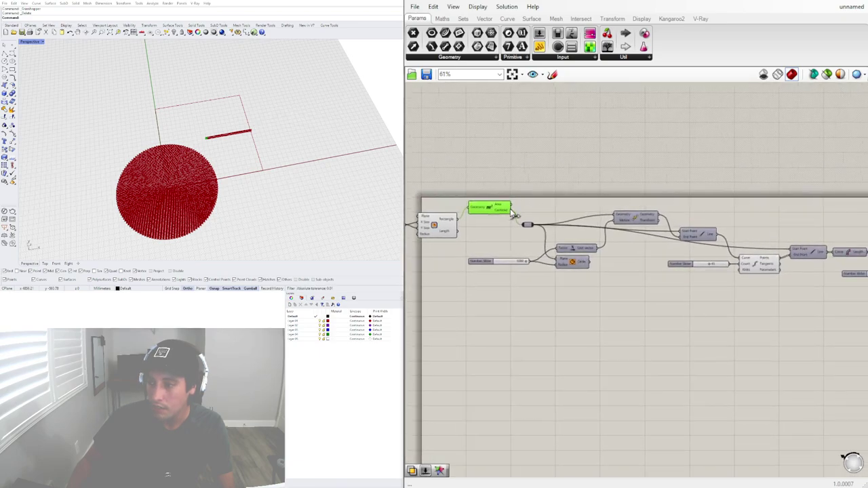
drag(511, 211, 787, 250)
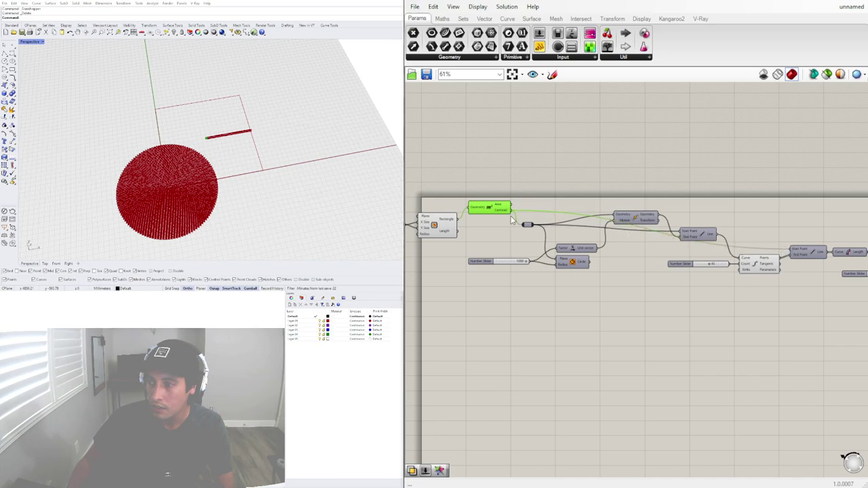
click(530, 225)
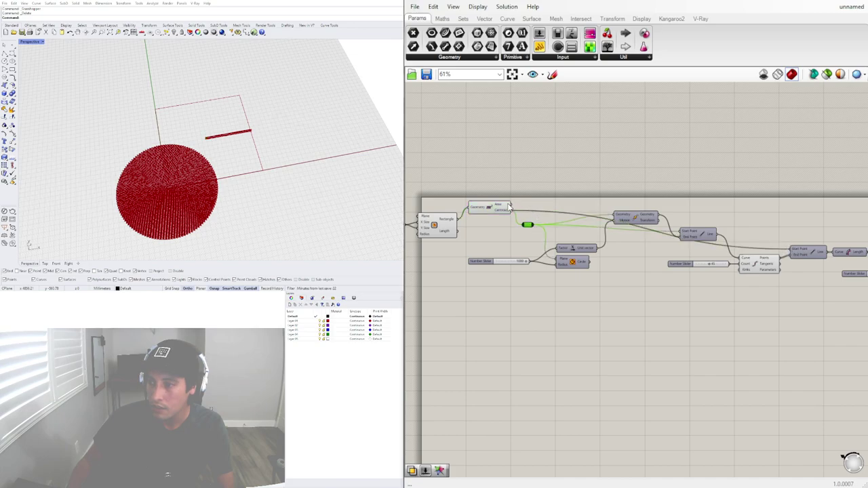
click(516, 210)
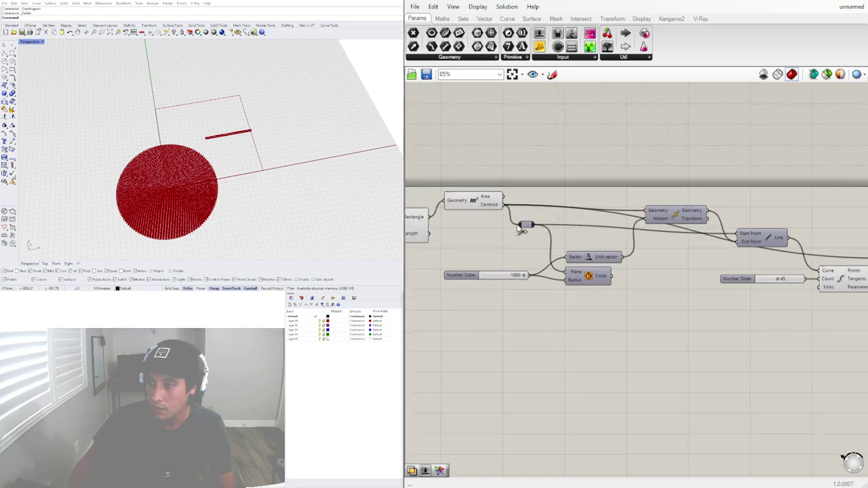
click(469, 200)
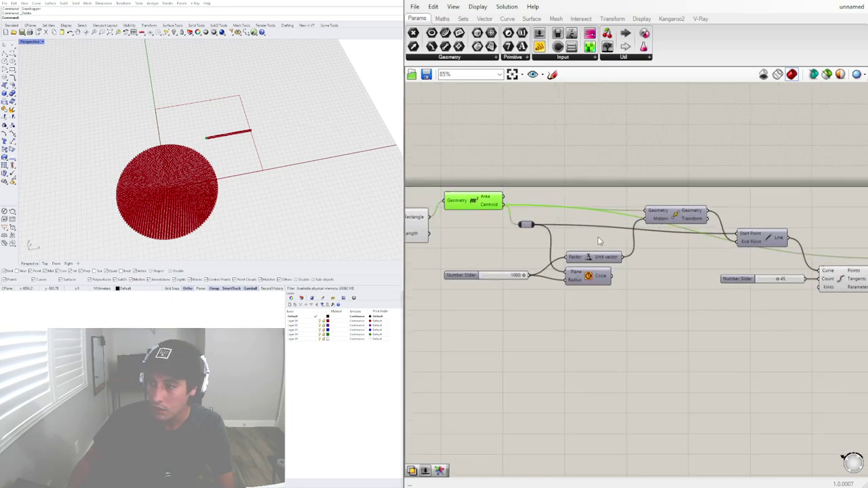
Move the last Circle, its Divide Length and the 50 slider below the Length component
right_drag(837, 268, 462, 215)
scroll(749, 230, down, 1)
click(747, 215)
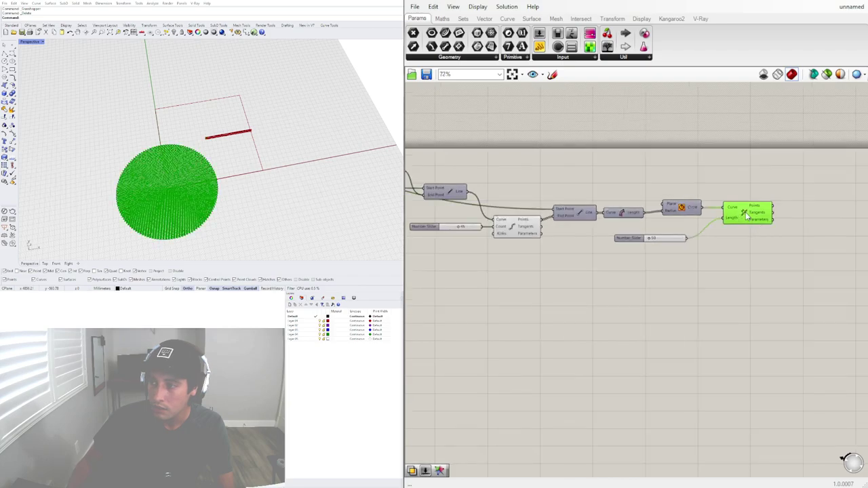
drag(758, 266, 684, 265)
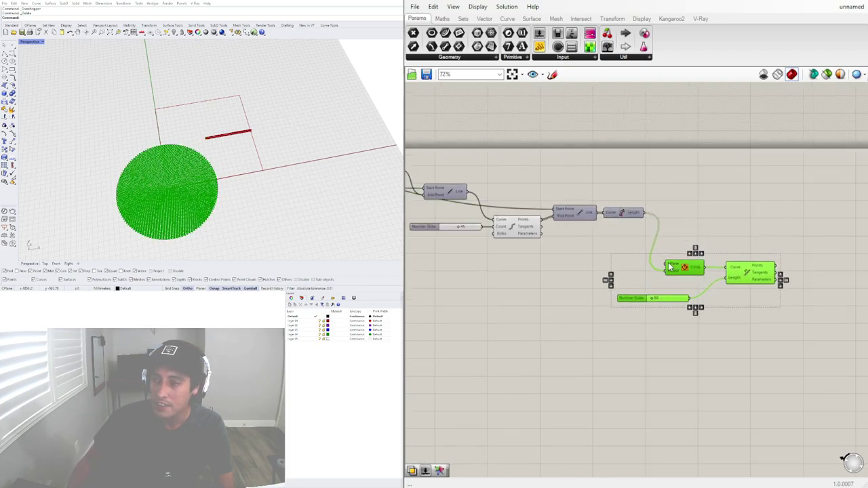
right_drag(636, 264, 822, 265)
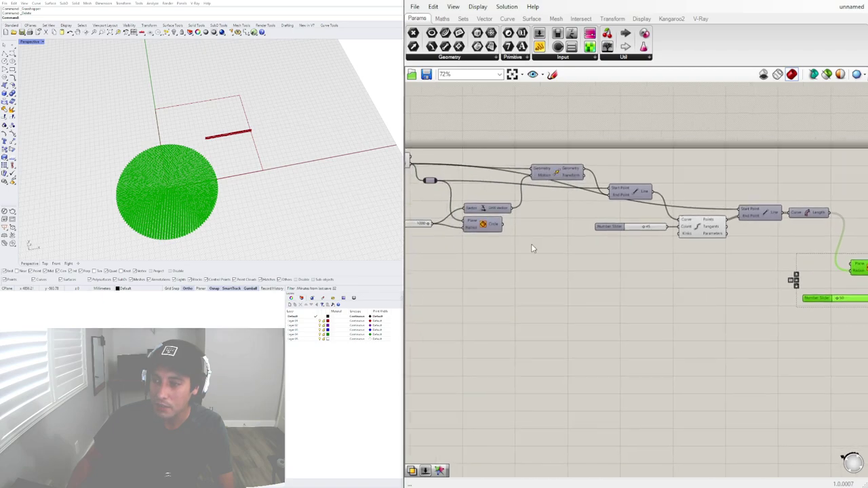
click(524, 245)
Rewire the Move component's Geometry input and the second Line's Start Point to come from the relay
right_drag(470, 258, 717, 261)
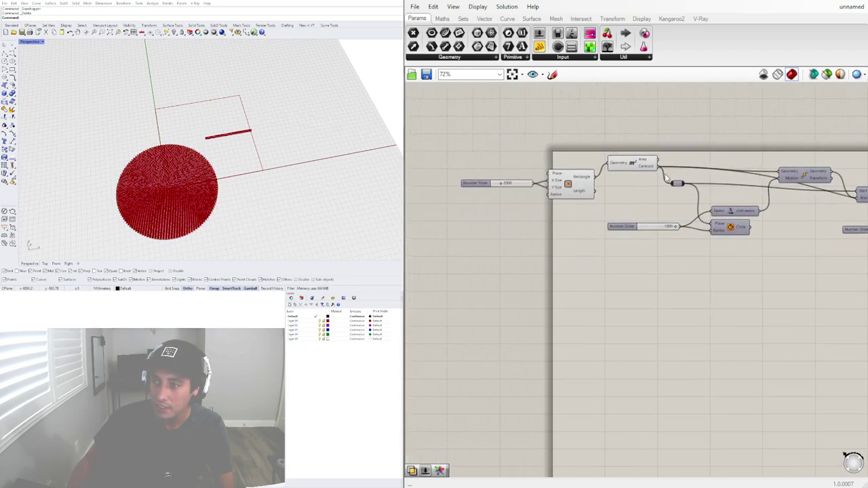
right_drag(667, 178, 595, 181)
click(603, 187)
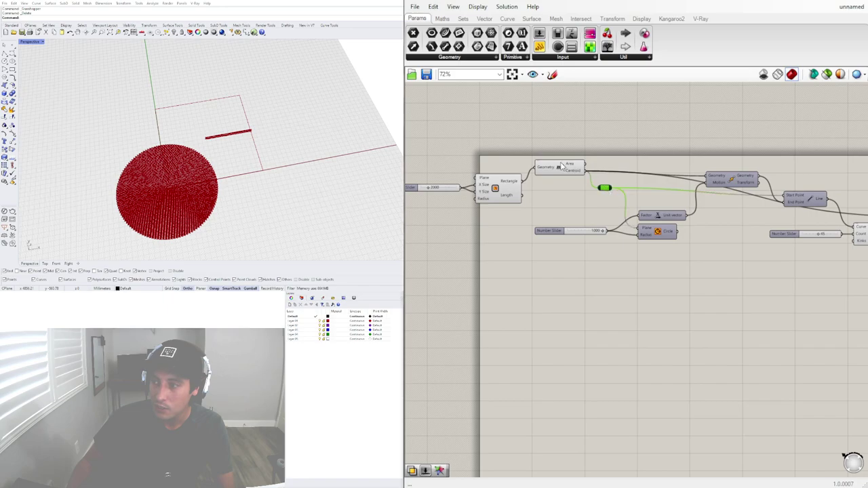
drag(560, 165, 550, 174)
right_drag(594, 193, 498, 194)
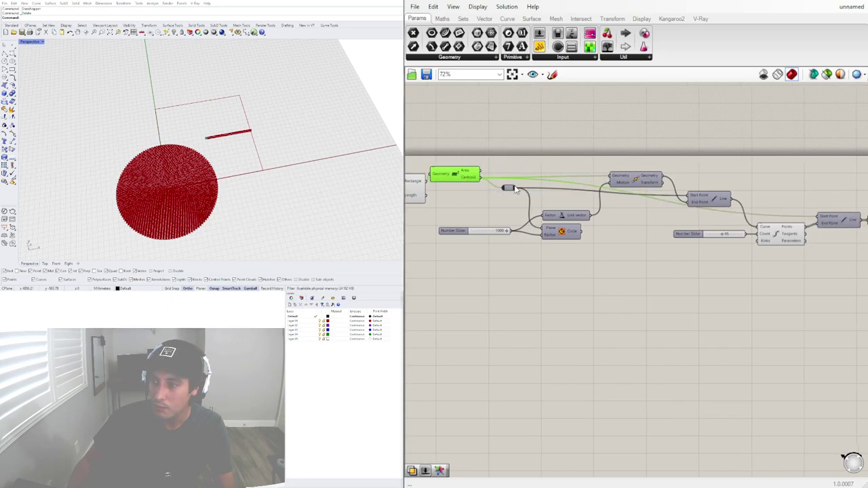
drag(516, 190, 610, 181)
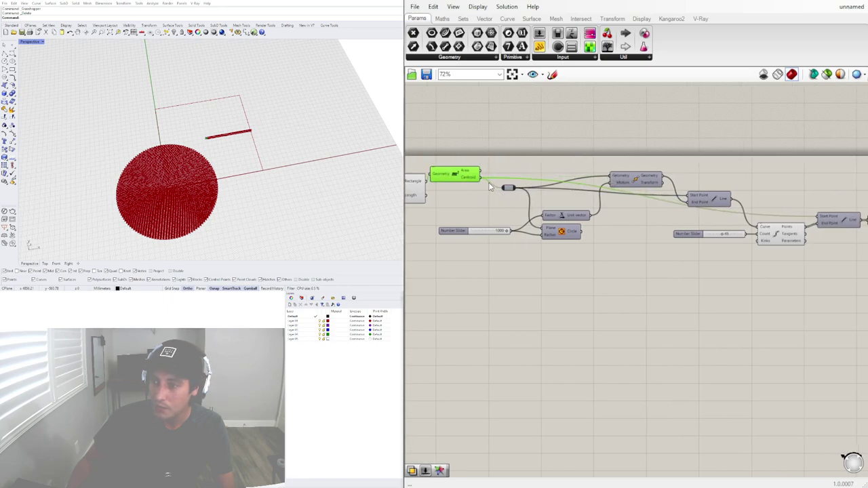
drag(515, 191, 818, 217)
Adjust the positions of the relay and Area components, and connect the relay to the last Circle's Plane input
right_drag(488, 189, 527, 194)
drag(548, 196, 554, 200)
drag(479, 184, 484, 192)
right_drag(567, 198, 441, 183)
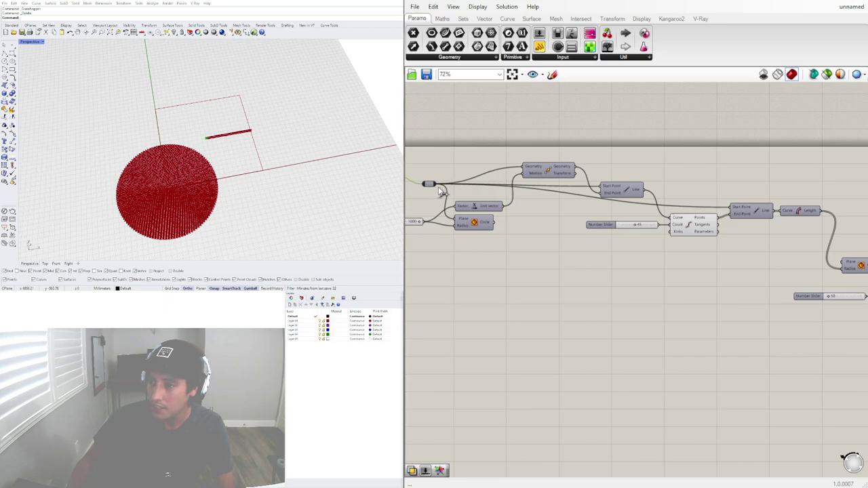
scroll(446, 189, down, 3)
drag(436, 185, 589, 211)
Move the last Circle, Divide Length and 50 slider up into line with the Length component
scroll(668, 243, up, 4)
drag(797, 326, 515, 197)
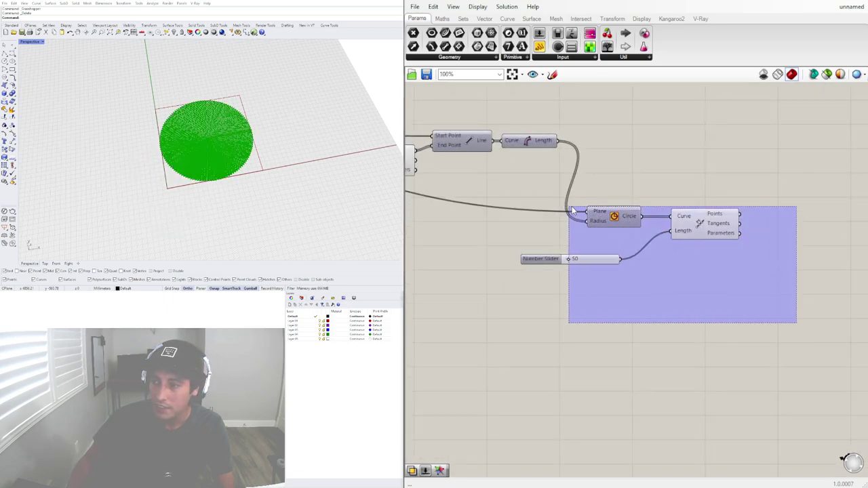
drag(613, 218, 604, 120)
click(529, 285)
Line up the Area component with the Rectangle and shift the 2000 slider, Rectangle and Area group closer to the relay
scroll(521, 301, down, 5)
right_drag(448, 280, 699, 290)
scroll(759, 252, up, 5)
scroll(760, 255, down, 6)
right_drag(762, 297, 712, 299)
scroll(647, 273, up, 5)
click(591, 214)
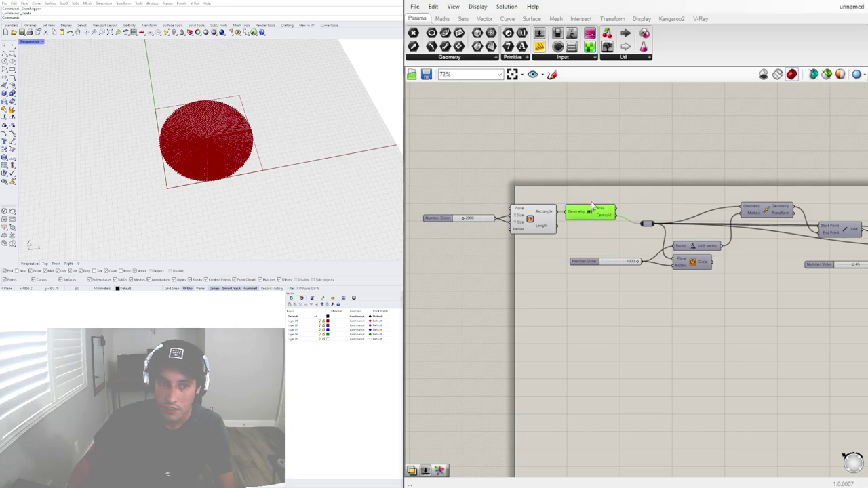
scroll(592, 200, up, 3)
drag(597, 275, 415, 194)
drag(607, 229, 623, 235)
click(630, 196)
Move the 2000 slider farther away from the Rectangle component to leave space between them
scroll(614, 192, down, 5)
scroll(477, 223, up, 4)
scroll(478, 223, up, 3)
drag(492, 239, 431, 264)
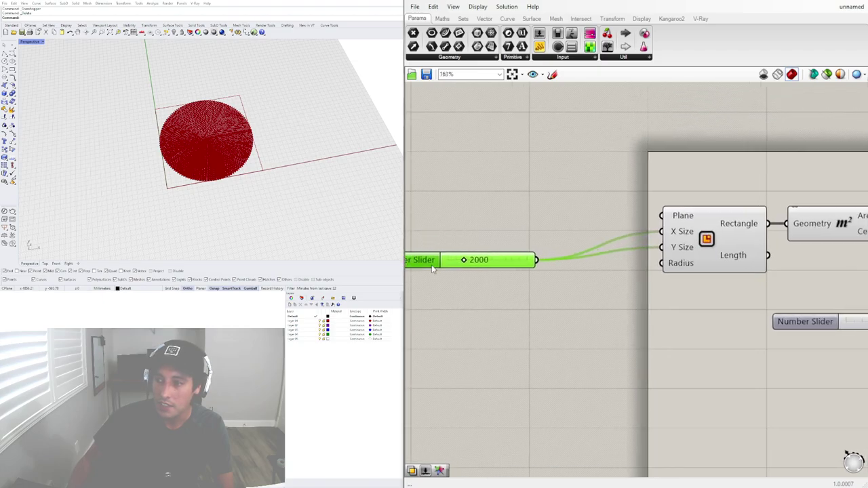
scroll(505, 271, down, 3)
scroll(550, 275, up, 1)
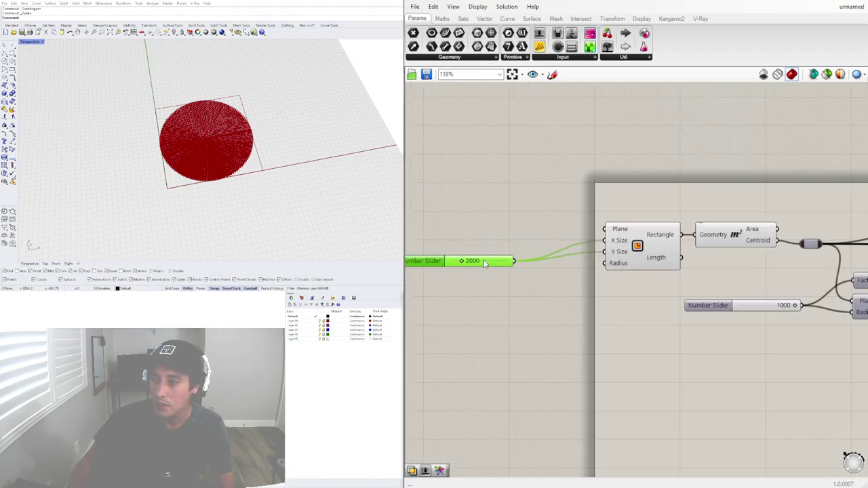
Add a Division by 2 fed by the 2000 slider and connect its result to the Unit X Factor and first Circle's Radius
click(710, 309)
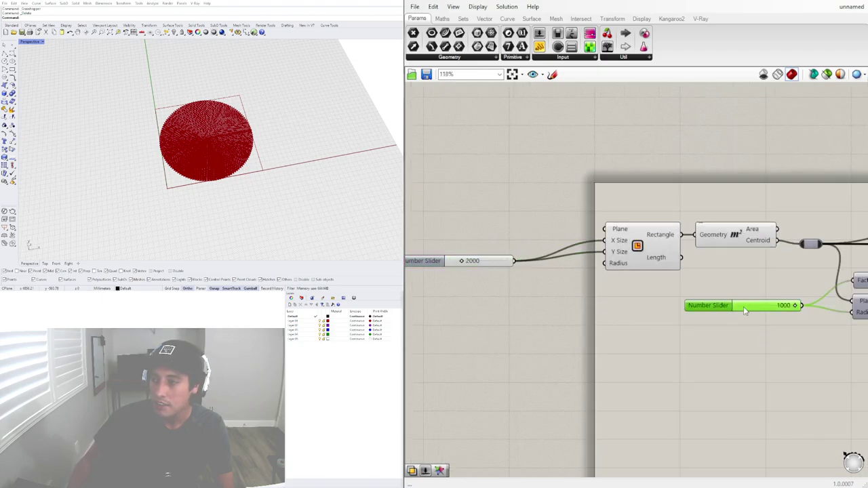
double_click(588, 297)
text(/)
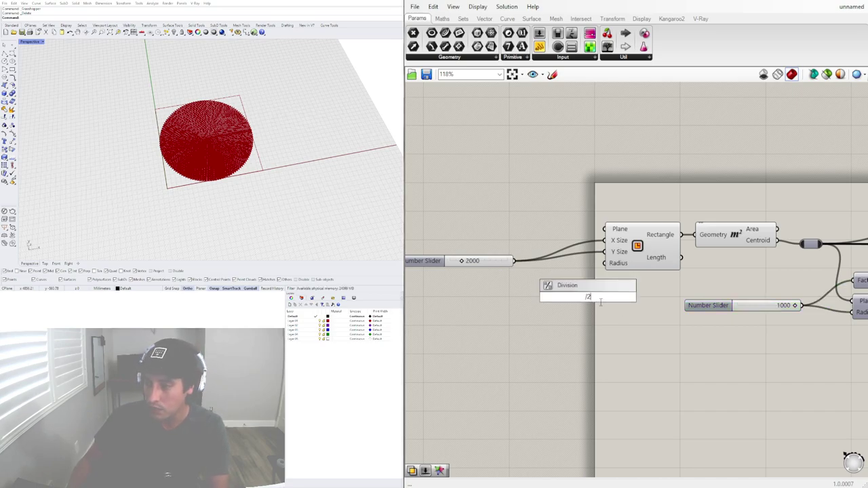
text(2)
key(Return)
drag(513, 260, 853, 280)
right_drag(671, 305, 542, 300)
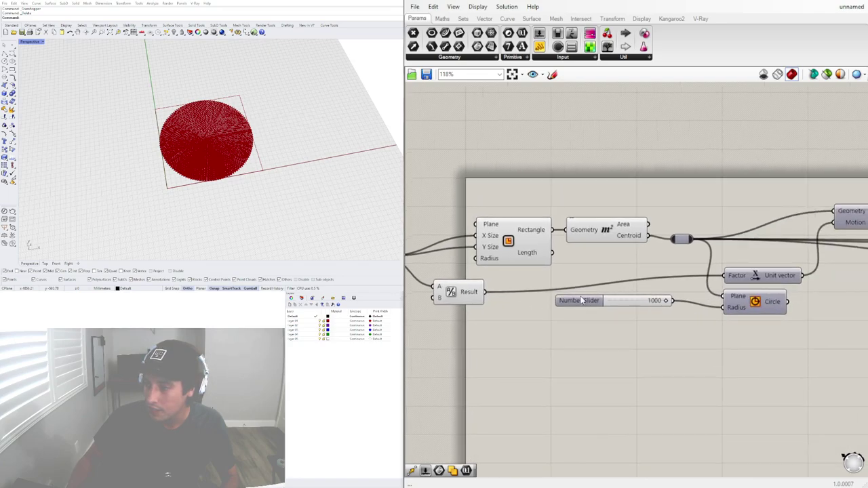
drag(484, 291, 722, 308)
Delete the 1000 slider and move the Division component into its place beside the first Circle
click(605, 301)
right_drag(601, 339, 713, 341)
key(Delete)
drag(569, 298, 710, 304)
Test the linked rectangle and circle sizes by changing the rectangle size slider to 1990
right_drag(552, 367, 721, 400)
scroll(590, 293, up, 10)
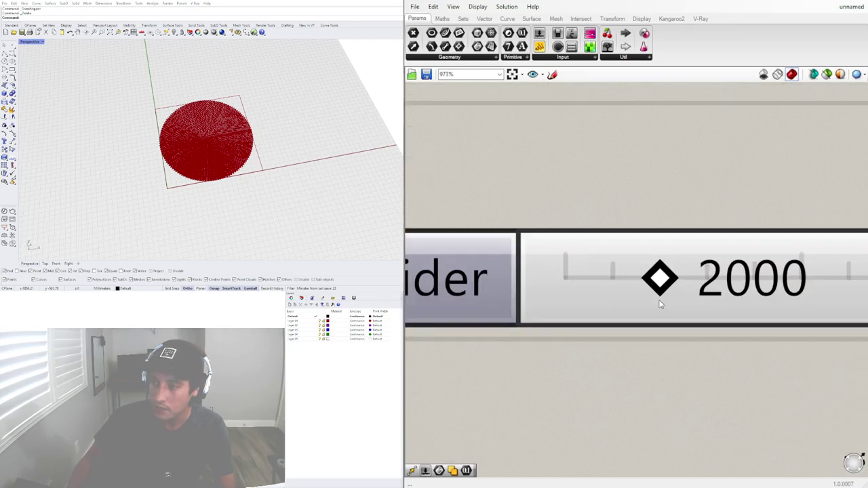
mouse_move(660, 285)
mouse_down()
mouse_move(710, 285)
mouse_move(663, 288)
mouse_up()
scroll(262, 121, up, 12)
scroll(186, 119, down, 11)
scroll(186, 118, up, 5)
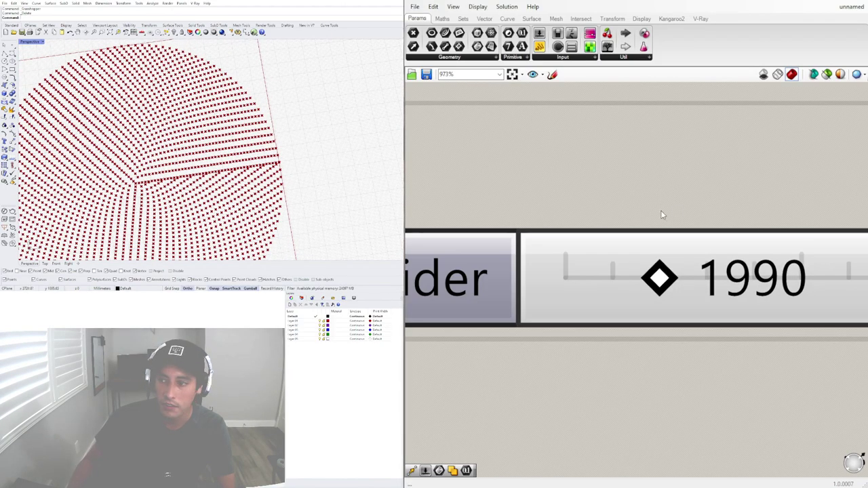
scroll(669, 211, down, 6)
scroll(674, 231, down, 10)
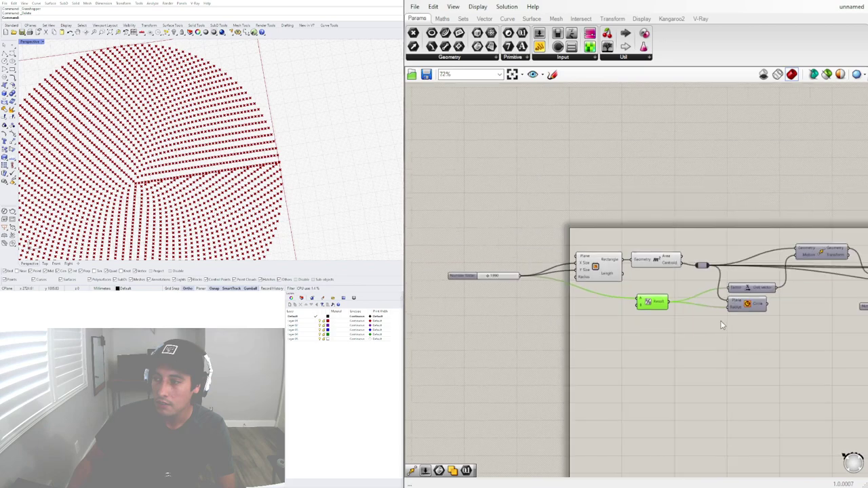
Extend the existing component group so that it also encloses the rectangle size slider
drag(689, 306, 461, 229)
scroll(562, 316, up, 1)
click(531, 272)
scroll(521, 262, up, 12)
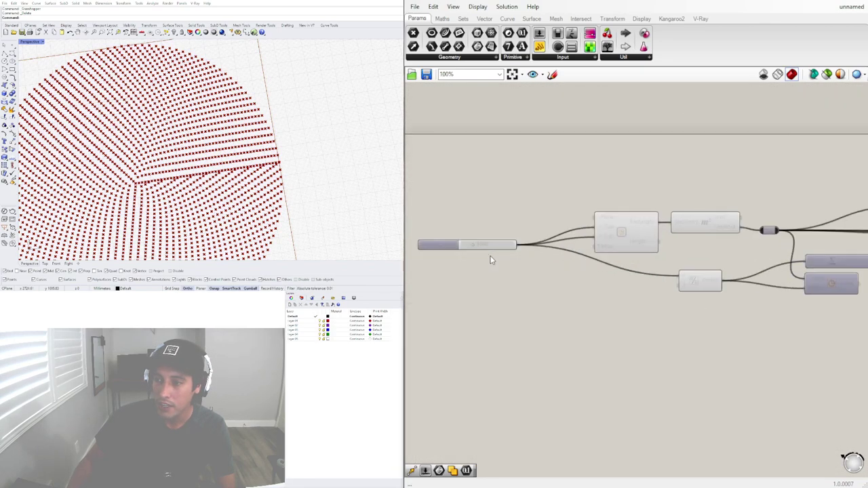
Set the rectangle size slider to 2000
double_click(478, 233)
text(2000)
key(Return)
click(523, 300)
Add an Image Sampler component in the free space below the point-generating components
scroll(478, 274, down, 2)
right_drag(478, 274, 608, 230)
scroll(607, 245, down, 8)
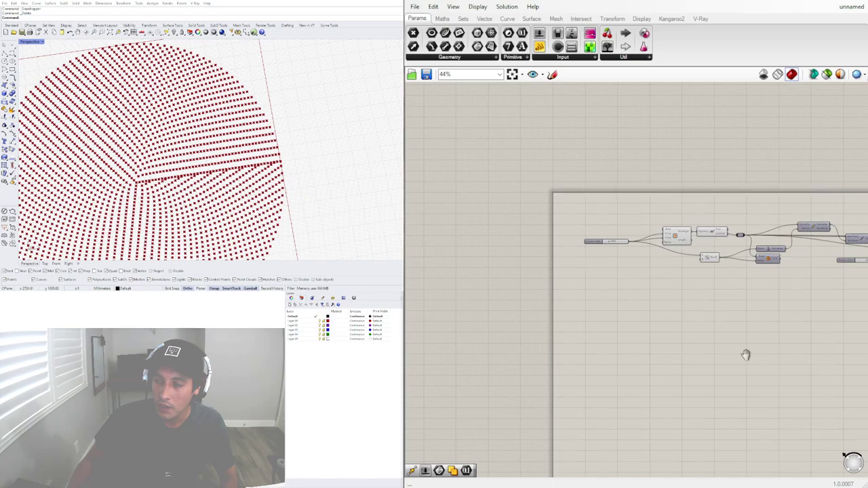
right_drag(730, 355, 476, 296)
right_drag(639, 223, 618, 273)
double_click(614, 298)
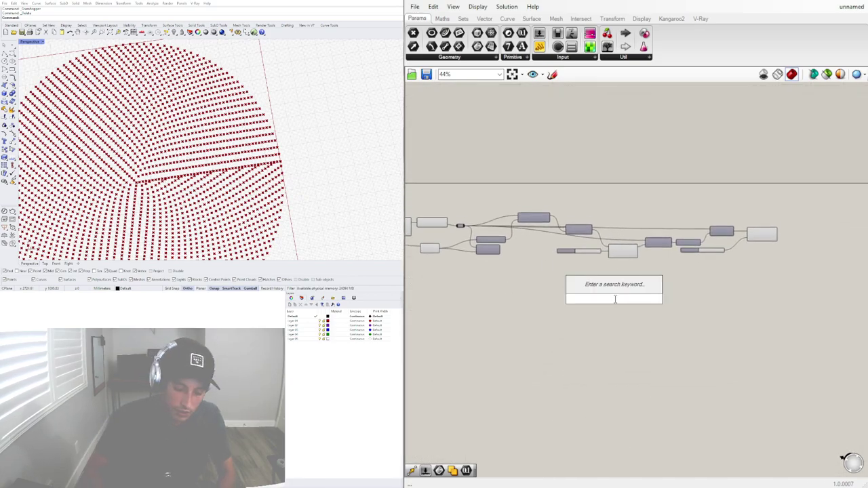
text(IMA)
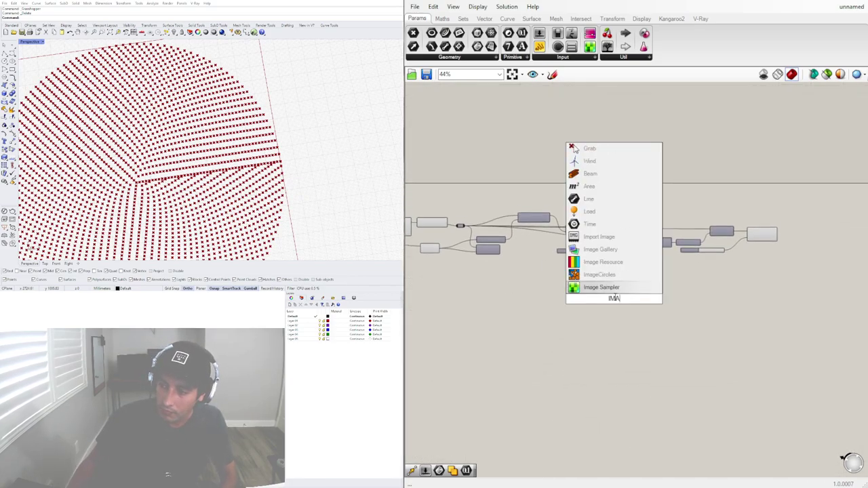
click(601, 288)
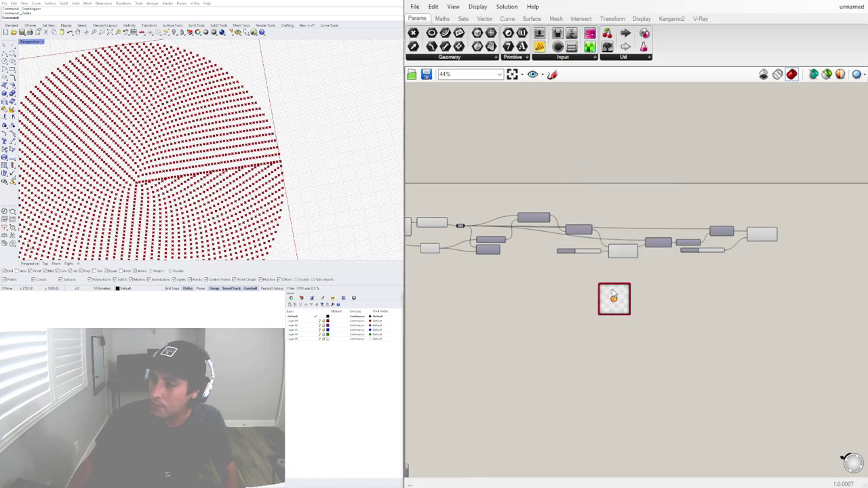
Set the Image Sampler to the brightness channel with interpolation, and both its X and Y domains to 0 To 2000
double_click(613, 295)
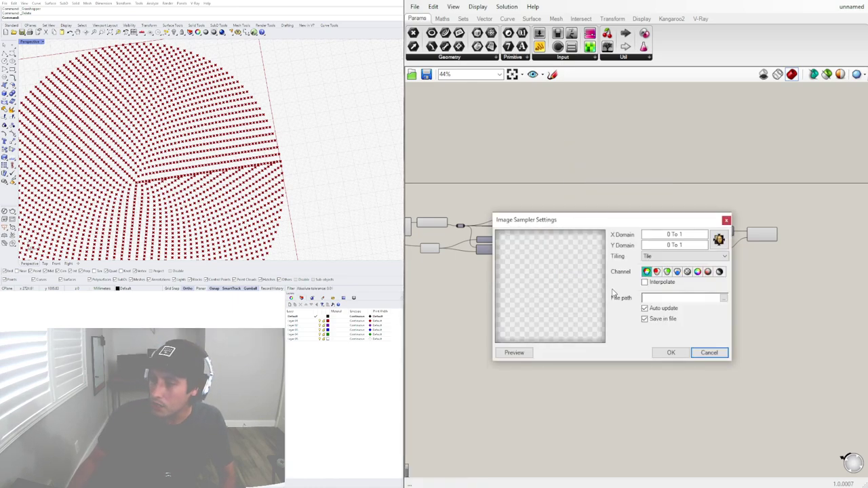
click(721, 271)
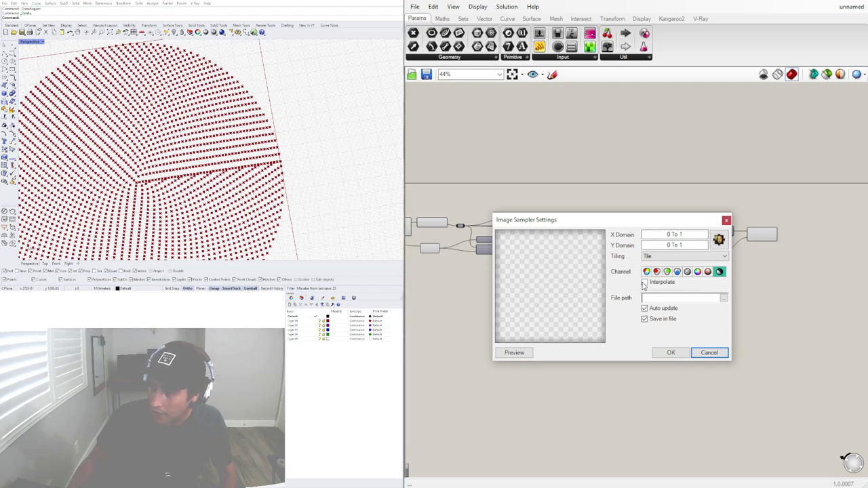
click(689, 234)
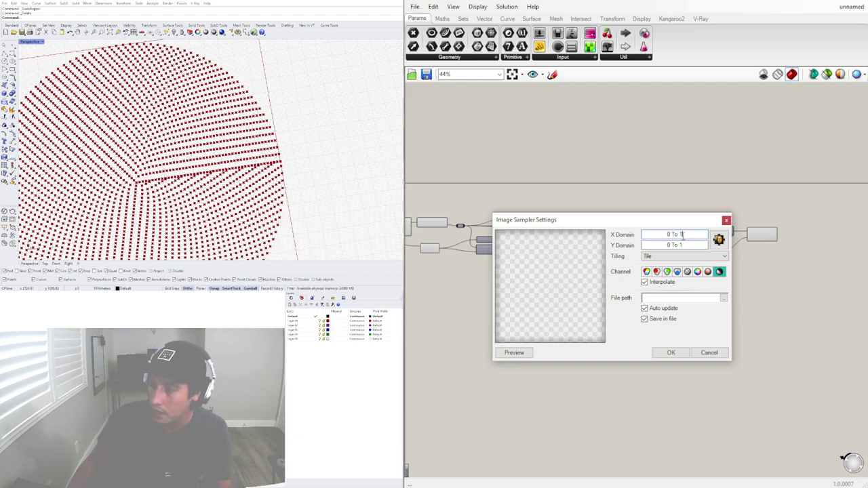
text(0 To 2000)
click(680, 245)
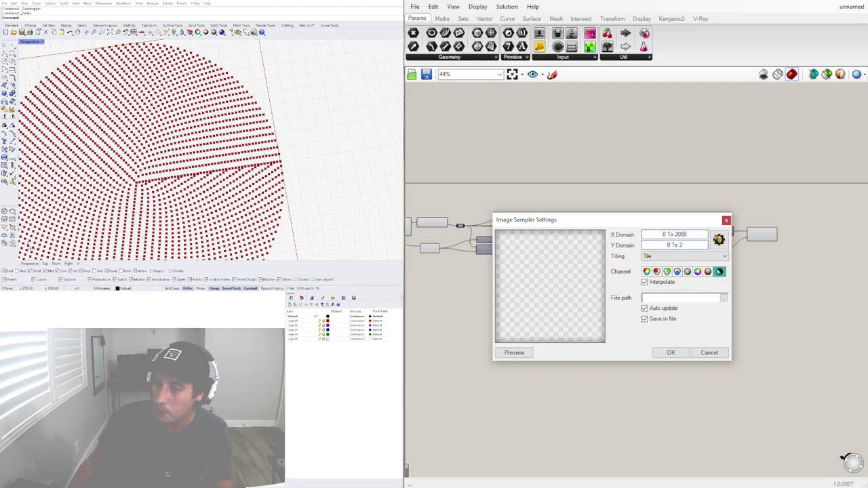
text(0 To 2000)
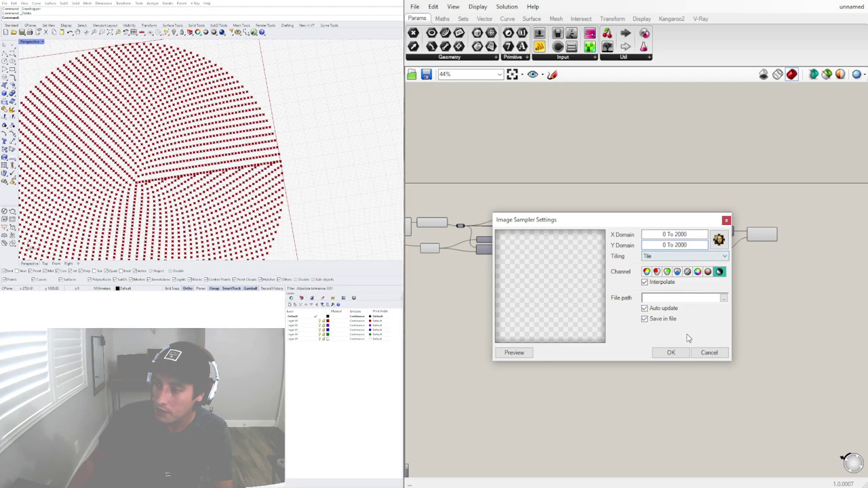
Load the FACE image from the Desktop into the Image Sampler and accept its settings
click(723, 299)
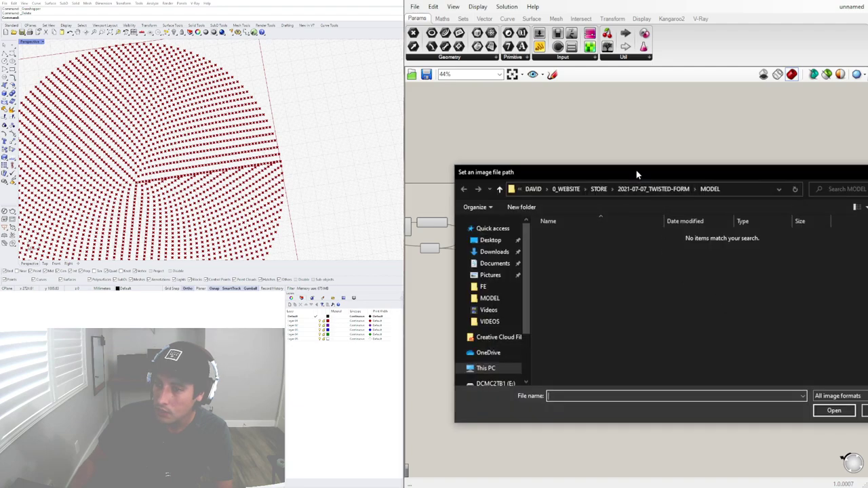
drag(636, 170, 186, 72)
click(100, 112)
click(139, 116)
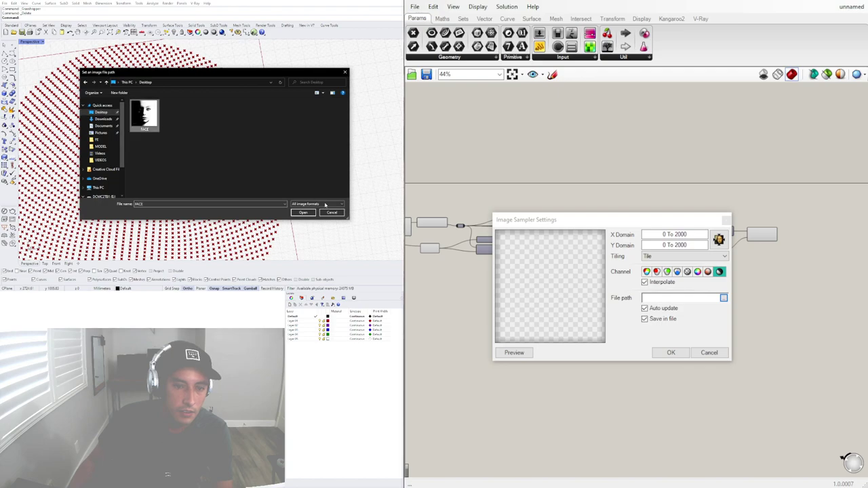
click(300, 212)
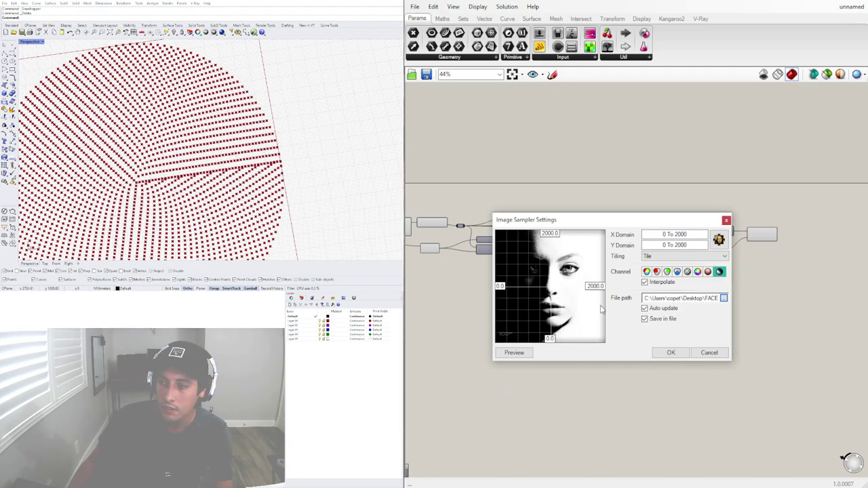
click(668, 352)
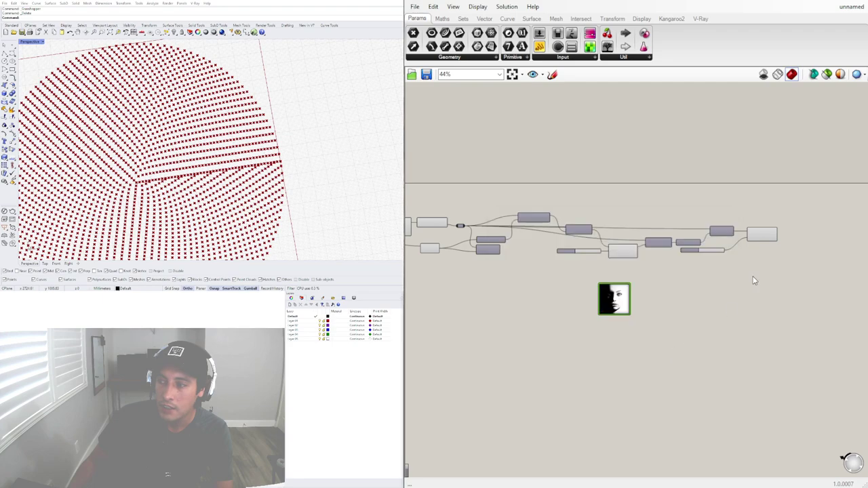
Move the Image Sampler beyond the Divide Length component and connect the Points output to it
scroll(624, 291, up, 5)
scroll(470, 347, down, 4)
drag(528, 331, 743, 273)
scroll(742, 271, up, 5)
click(634, 235)
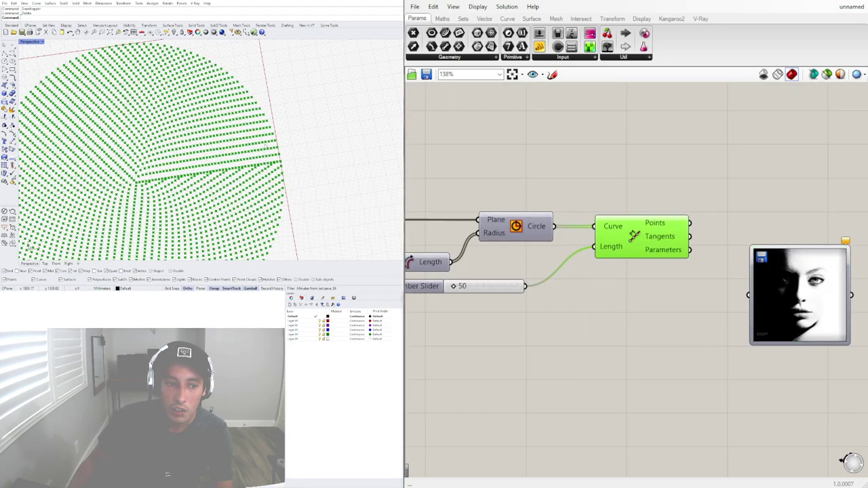
drag(786, 298, 836, 244)
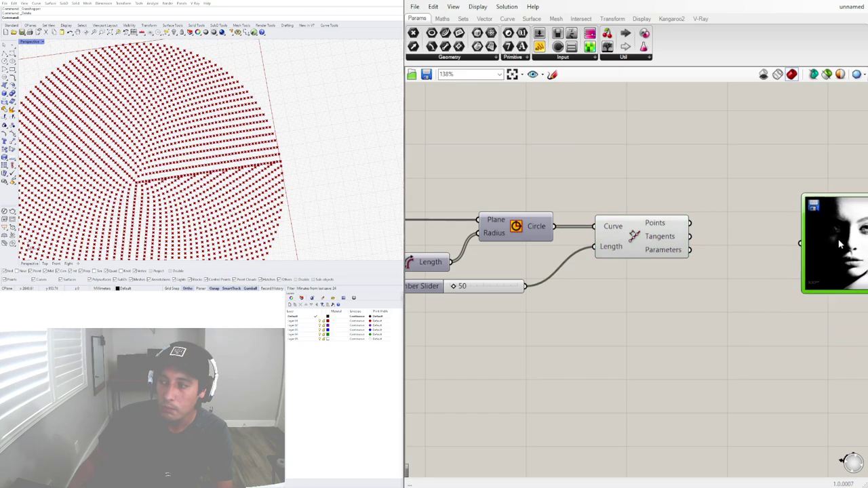
drag(690, 223, 771, 260)
drag(828, 263, 811, 244)
Flatten the Divide Length component's Points output and move the Image Sampler closer to it
right_click(682, 223)
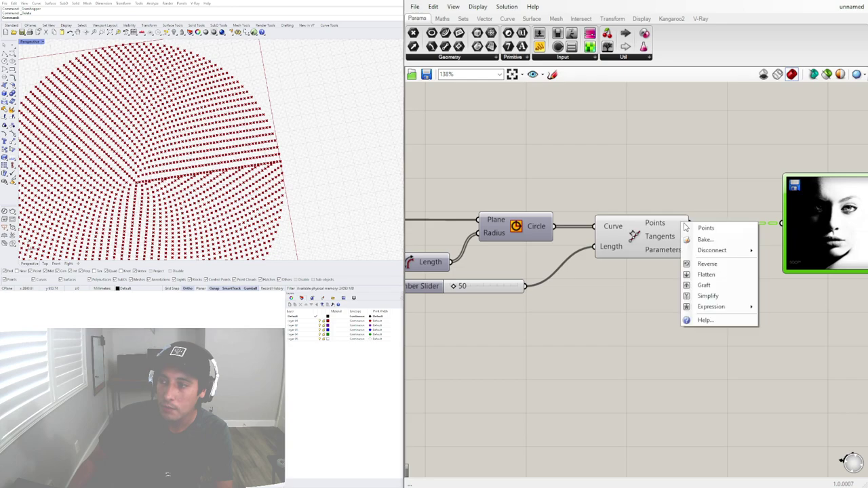
click(702, 273)
right_drag(727, 190, 547, 227)
scroll(464, 217, down, 3)
drag(598, 252, 569, 254)
click(518, 206)
scroll(270, 157, down, 5)
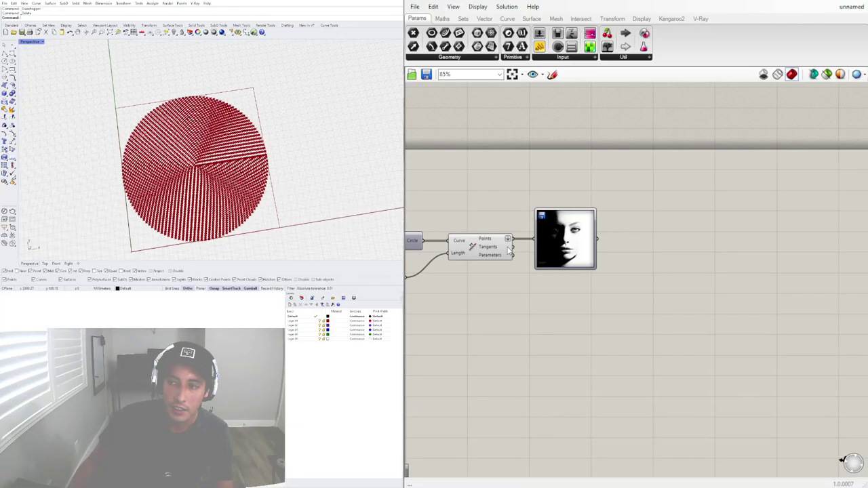
Shift the Image Sampler slightly up and farther away from the Divide Length component
scroll(498, 248, up, 4)
drag(675, 234, 686, 208)
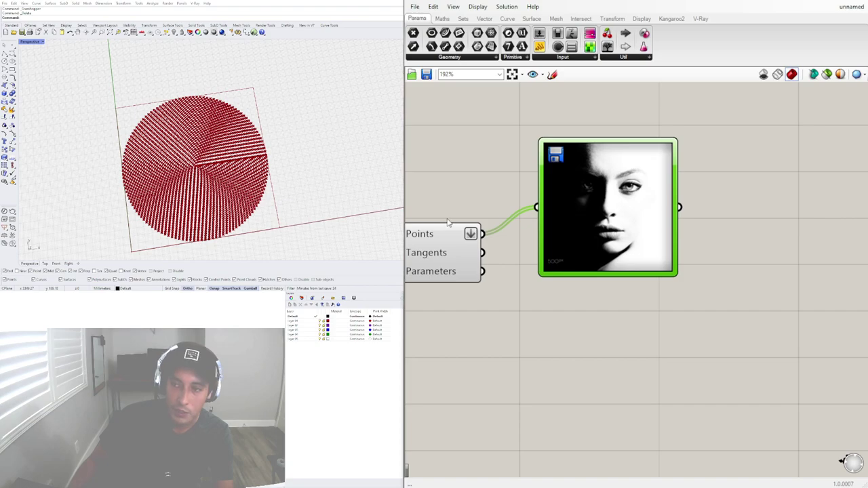
click(437, 253)
right_drag(436, 260, 538, 248)
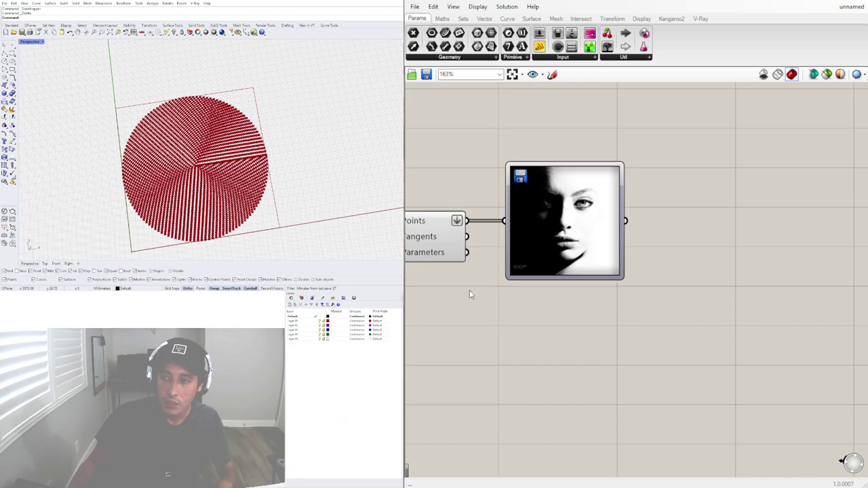
drag(537, 235, 579, 210)
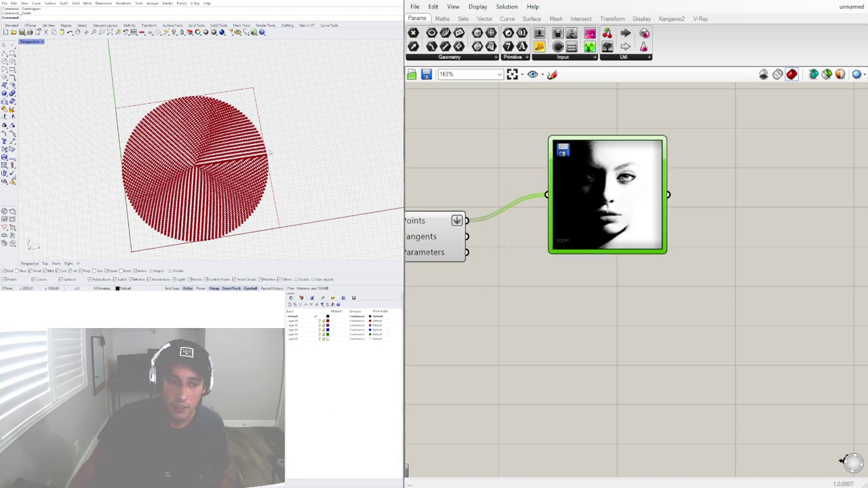
scroll(638, 204, down, 4)
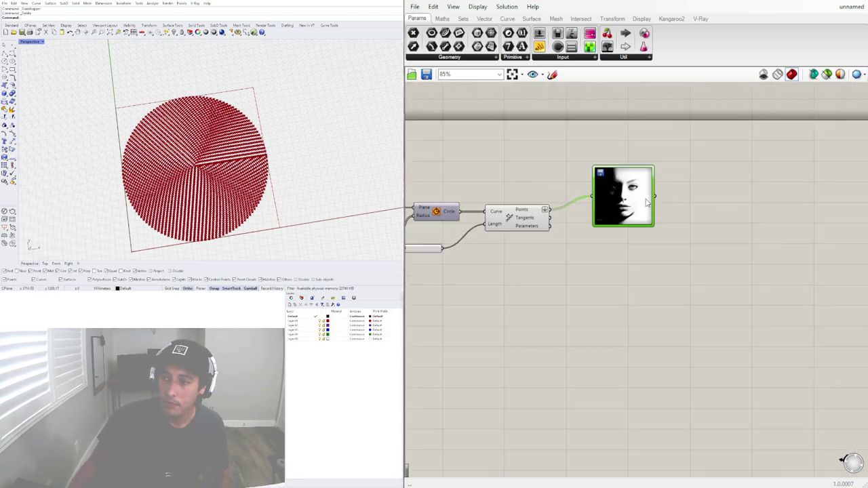
Inspect the Image Sampler's output values in a temporary, enlarged Panel, and delete the Panel
double_click(712, 229)
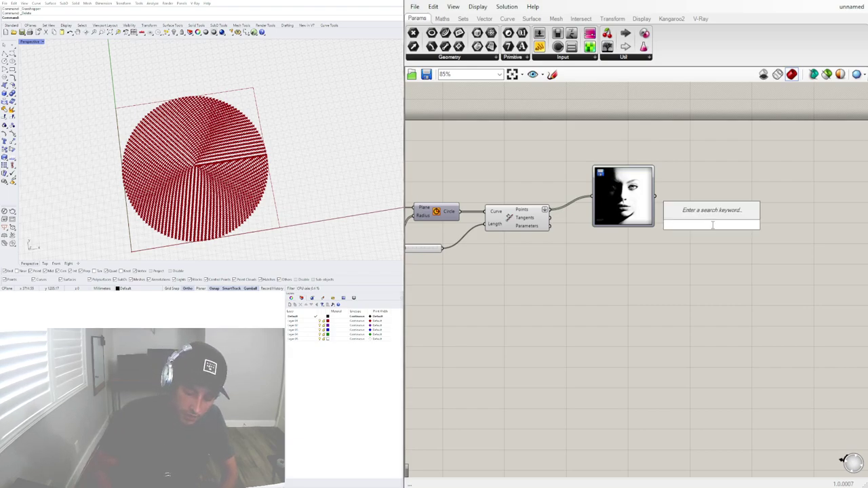
text(panel)
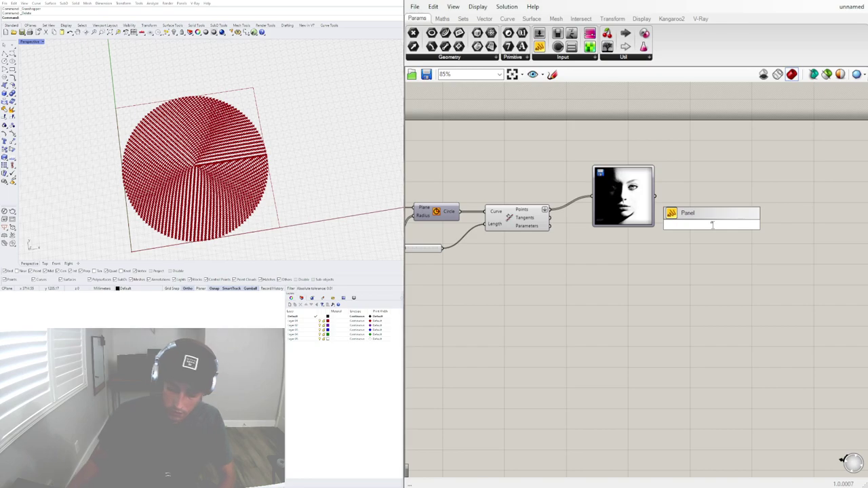
key(Return)
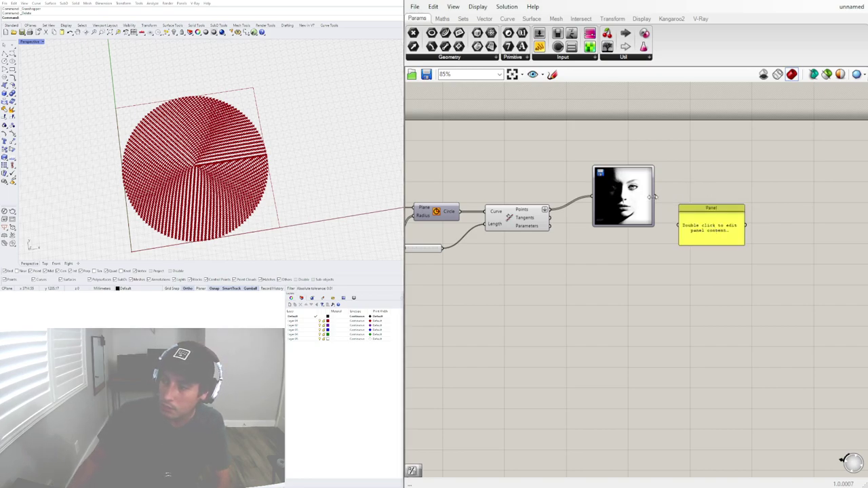
drag(656, 197, 724, 447)
click(732, 274)
drag(724, 335, 747, 244)
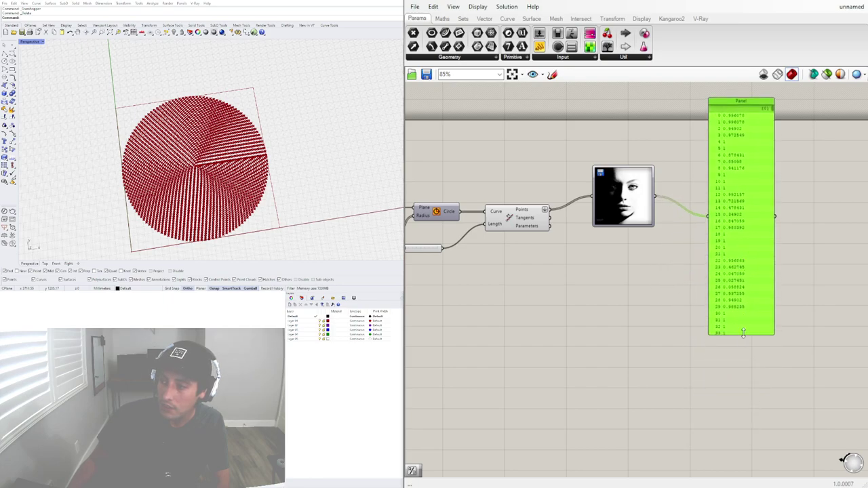
drag(743, 333, 741, 466)
key(Delete)
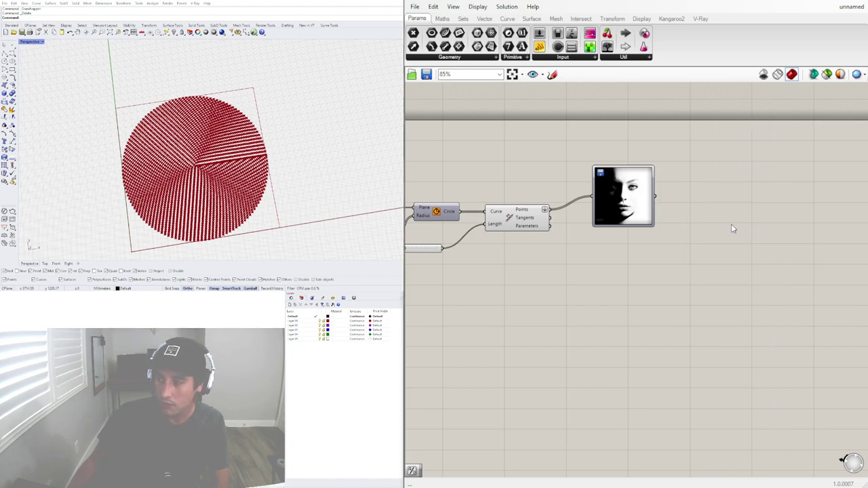
Add a Circle with the divided Points as Plane and the Image Sampler output as Radius, moving the sampler below the Points wire
double_click(731, 224)
text(cir)
click(686, 214)
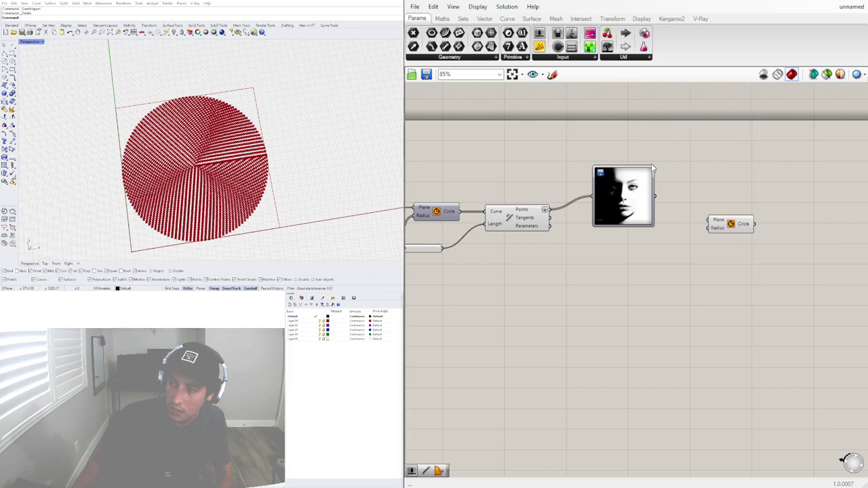
drag(605, 198, 593, 251)
drag(551, 209, 688, 190)
drag(642, 248, 698, 217)
Turn off the preview of the Divide Length and Image Sampler components to examine the new circles
drag(638, 361, 520, 181)
middle_click(521, 181)
click(551, 152)
scroll(193, 146, up, 10)
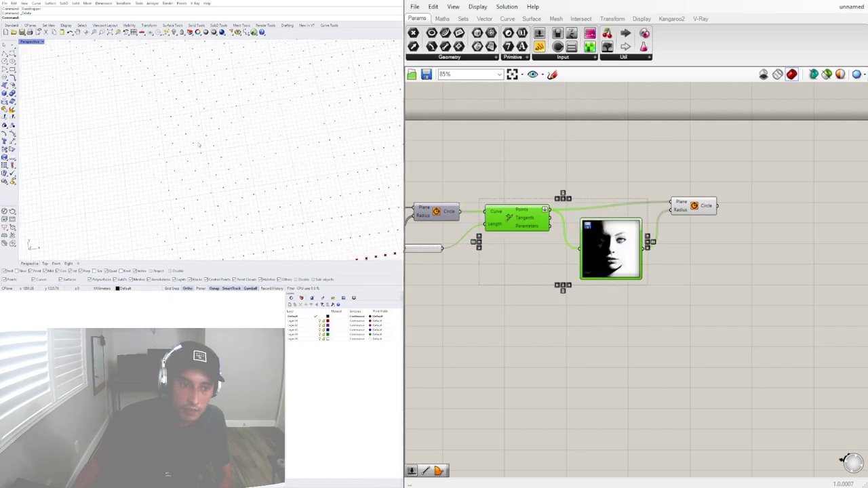
Move the Circle component farther from the Image Sampler and inspect the tiny circles up close
scroll(199, 144, down, 5)
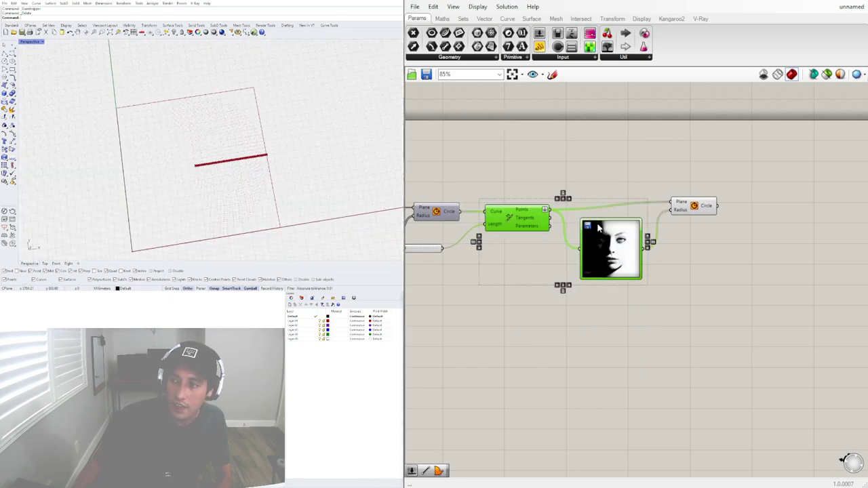
drag(680, 212, 742, 205)
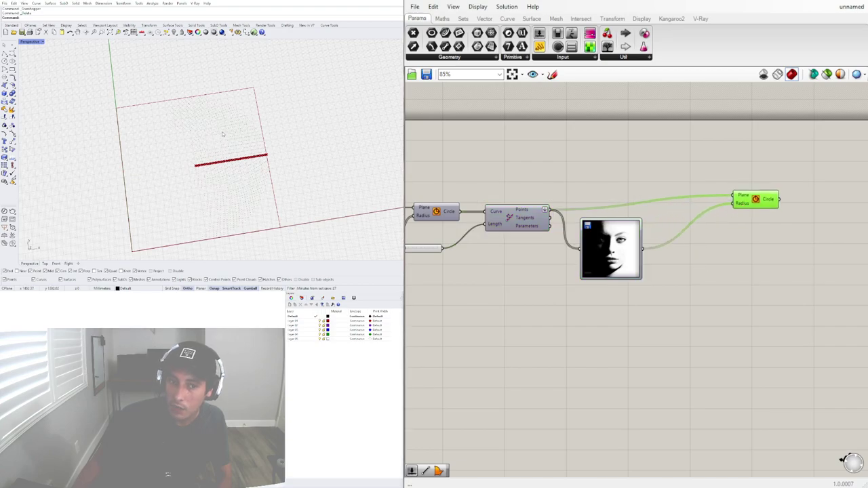
scroll(203, 135, up, 5)
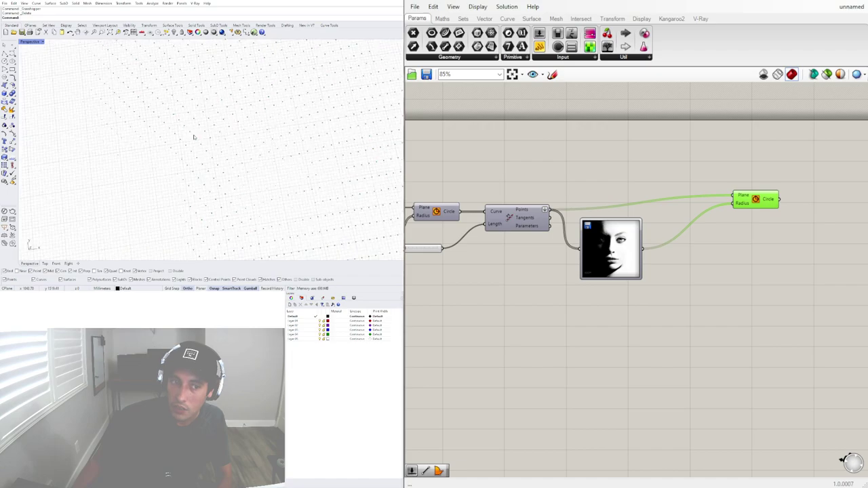
scroll(193, 109, down, 2)
Add a Remap Numbers component and place it below the last Circle component, past the Image Sampler
double_click(681, 320)
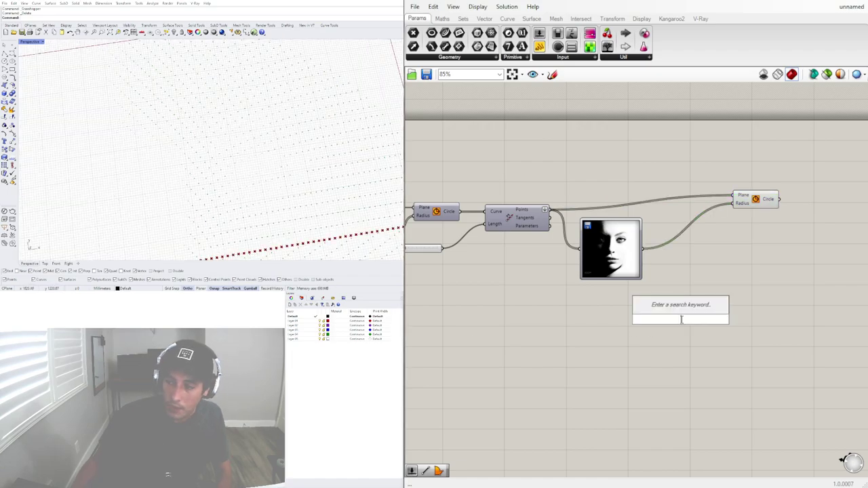
text(rema)
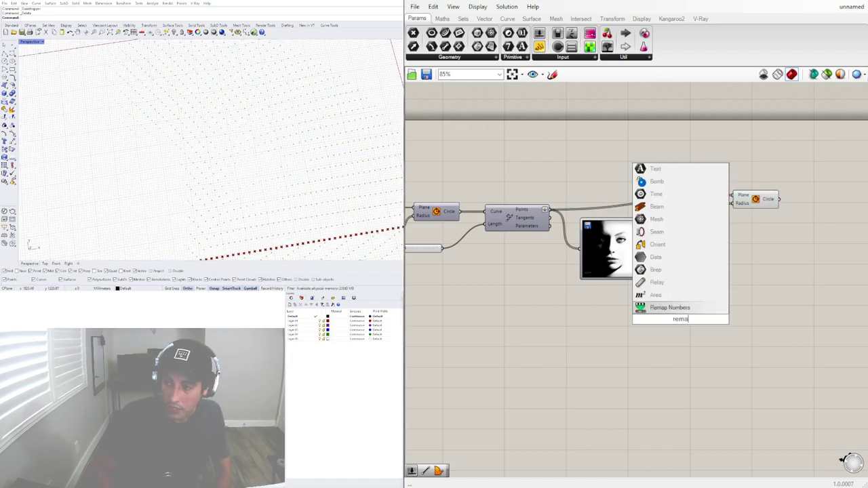
click(671, 307)
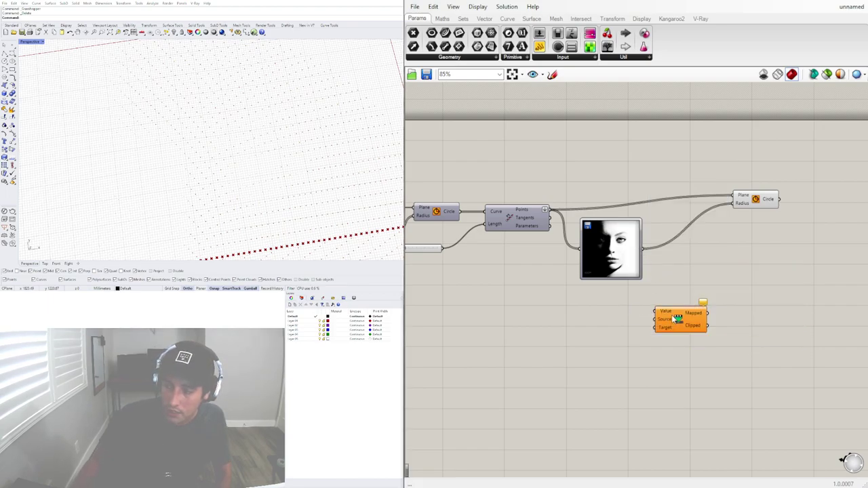
drag(685, 324, 733, 297)
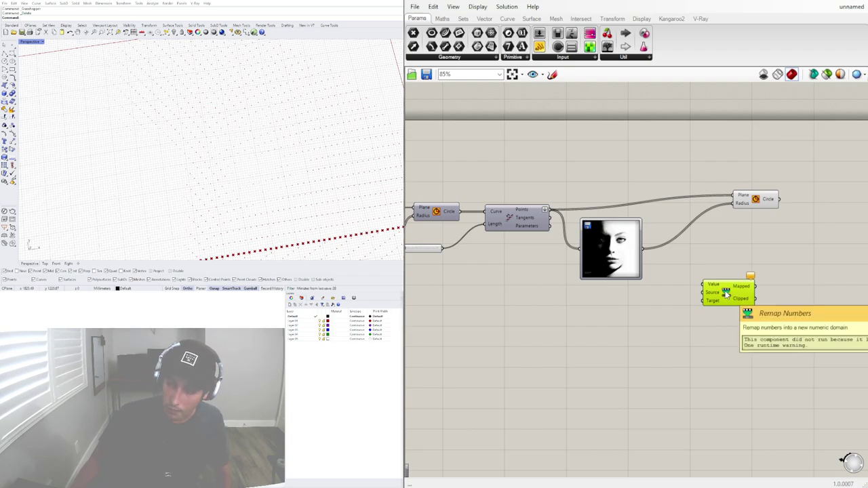
Add a Bounds and a Construct Domain component, stacked below the Image Sampler and beside Remap Numbers
click(641, 299)
double_click(641, 299)
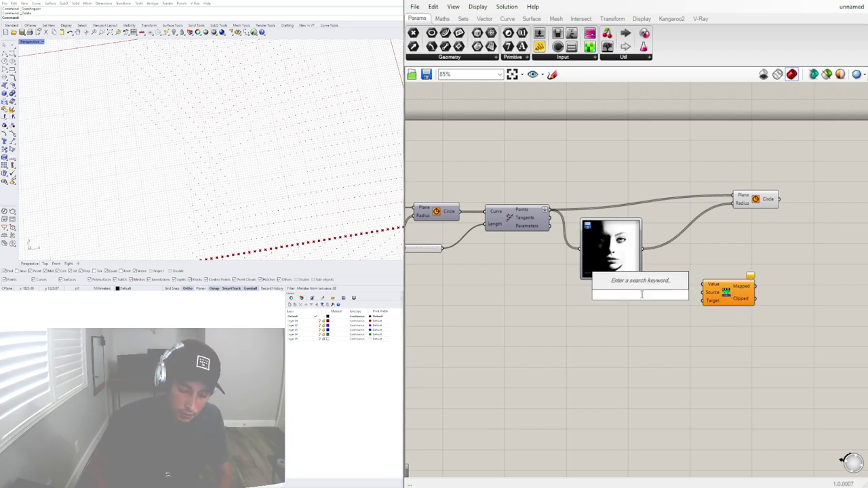
text(bound)
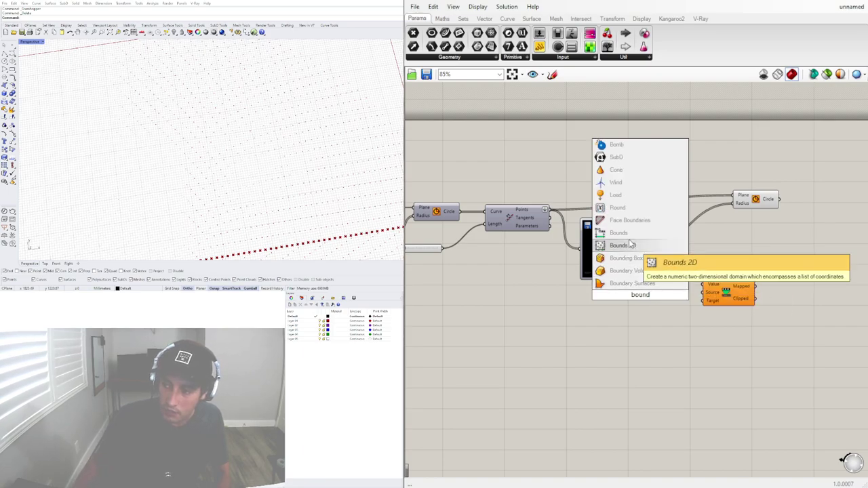
click(618, 232)
double_click(637, 325)
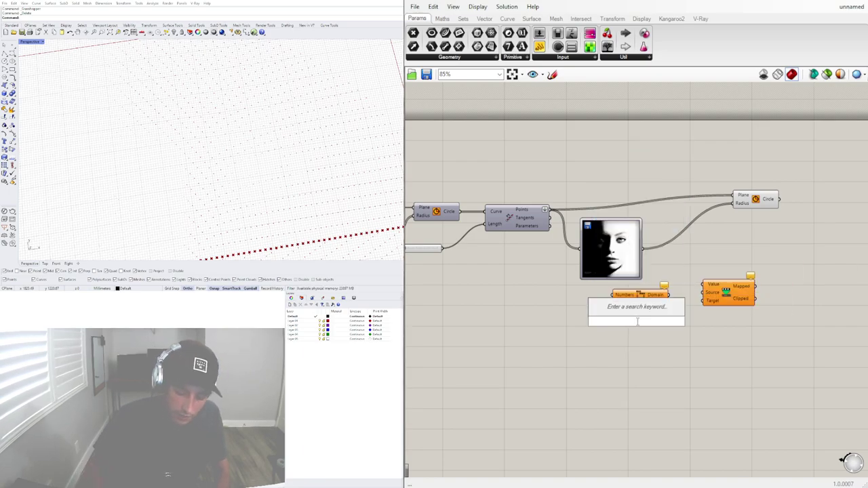
text(const)
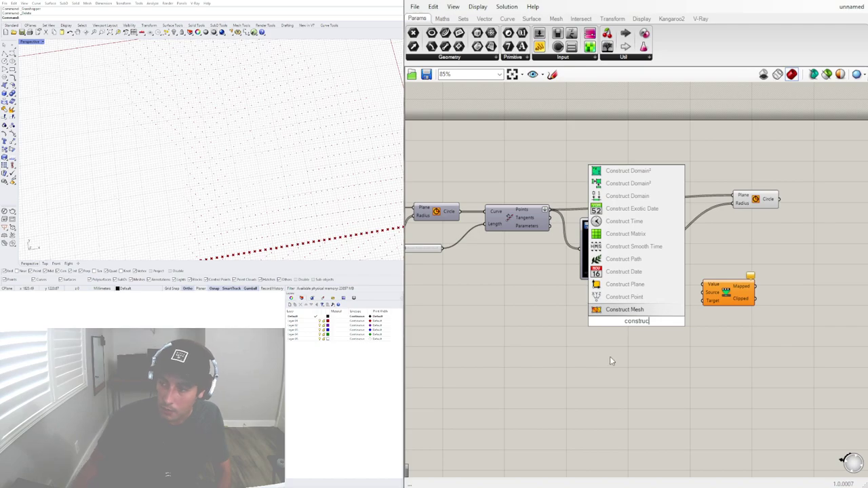
text(ruc)
click(626, 196)
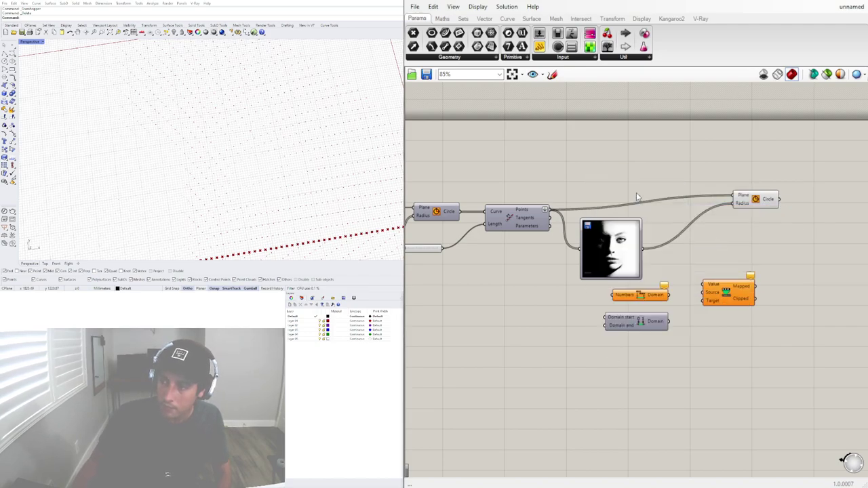
Connect the Bounds domain to the Source of Remap Numbers and the Construct Domain output to its Target
scroll(631, 308, up, 3)
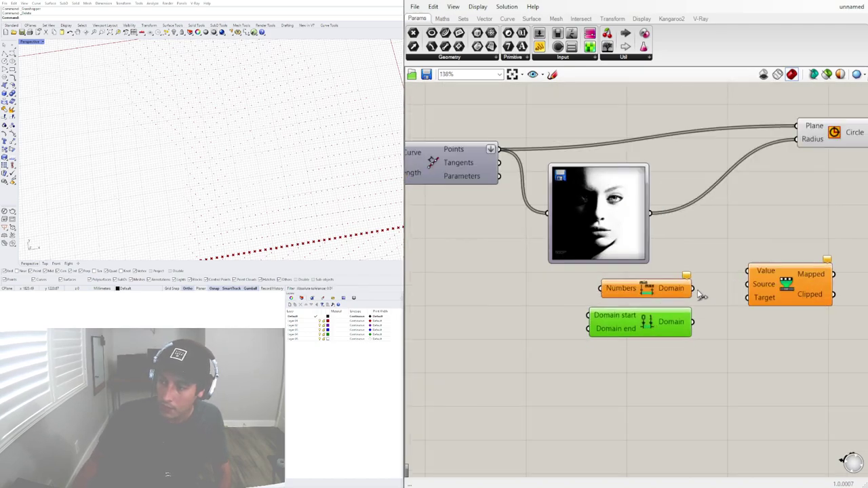
drag(692, 288, 747, 285)
drag(692, 322, 748, 298)
scroll(787, 361, down, 2)
right_click(785, 363)
click(749, 396)
right_drag(723, 393, 622, 383)
Connect the Image Sampler output to the Numbers input of Bounds and the Value input of Remap Numbers
drag(704, 377, 665, 292)
click(606, 226)
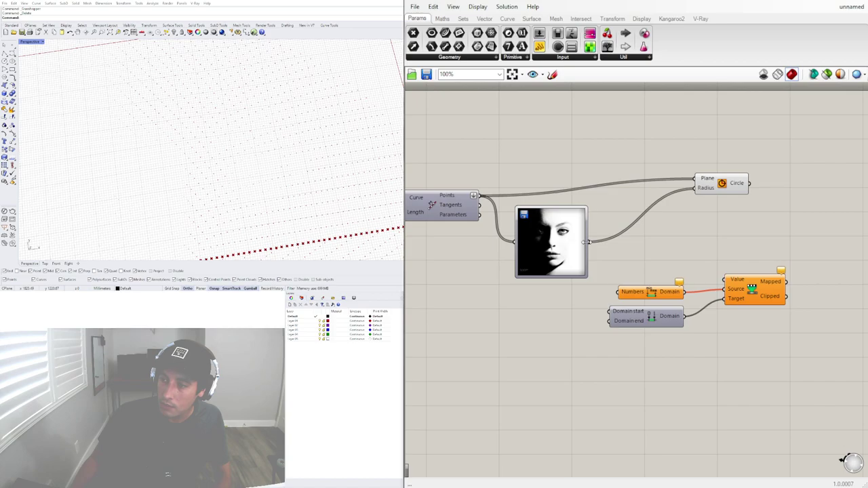
drag(590, 244, 619, 291)
drag(591, 243, 753, 282)
click(760, 326)
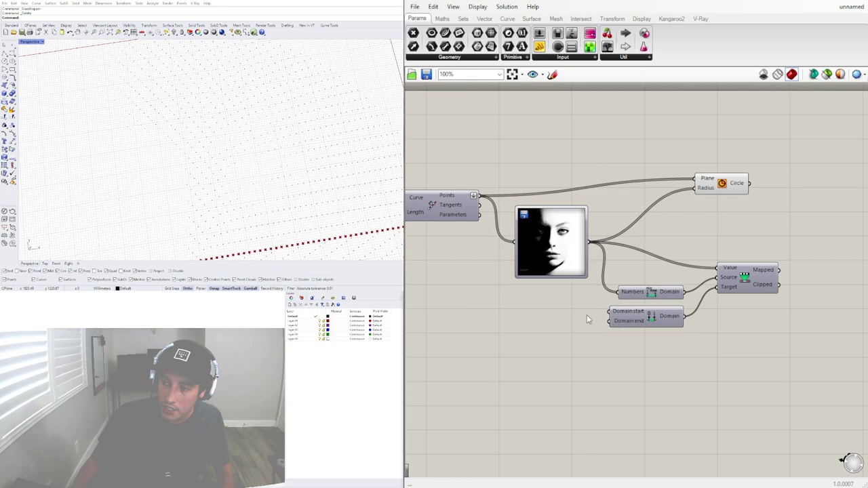
Create a 1.5 number slider, duplicate it, and feed Domain start with 0.3 and Domain end with 8.2
double_click(515, 313)
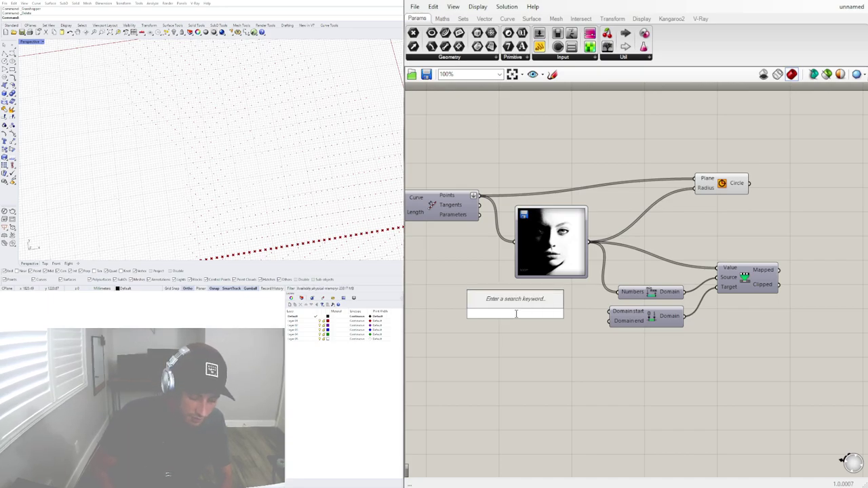
text(1.5)
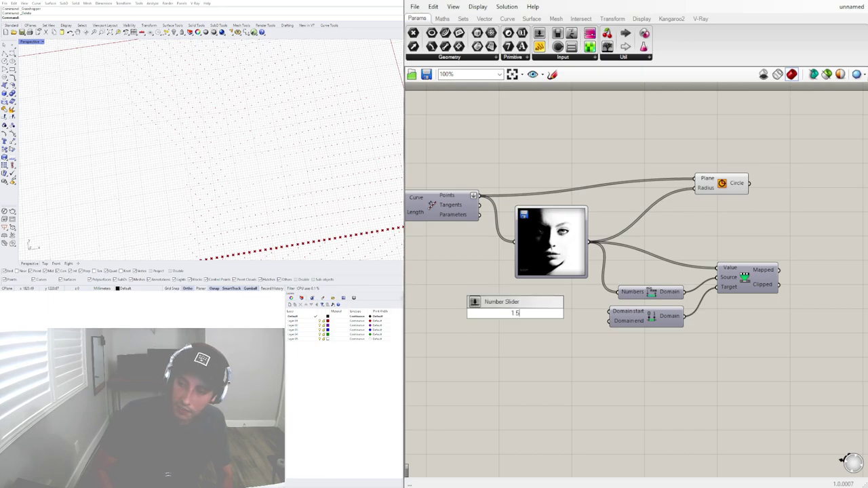
key(Return)
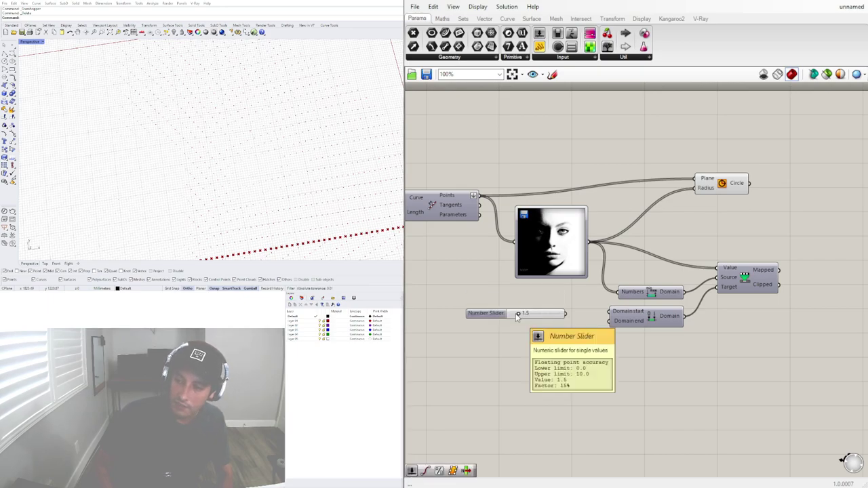
drag(495, 317, 597, 347)
scroll(502, 322, up, 4)
drag(630, 315, 727, 310)
drag(643, 348, 726, 332)
Shift the Circle component aside and add two Panels to compare the Image Sampler output with the Mapped values
scroll(719, 336, down, 5)
right_drag(762, 353, 661, 362)
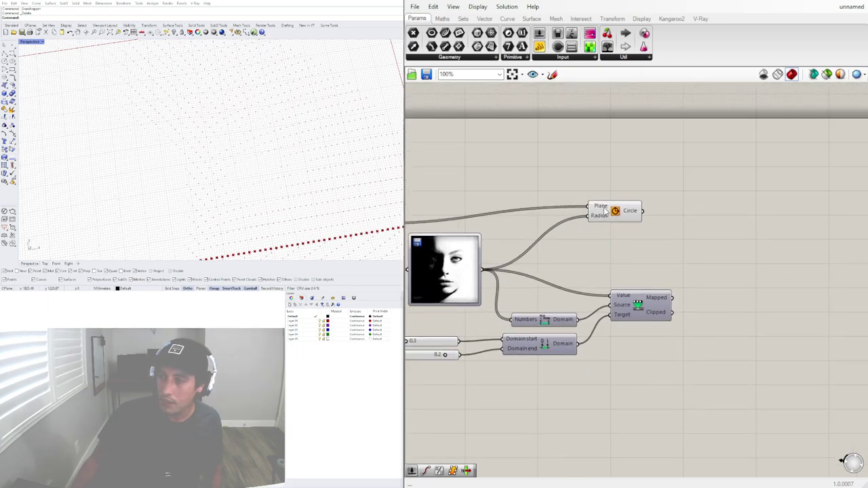
drag(616, 209, 726, 250)
click(641, 229)
click(540, 47)
click(563, 192)
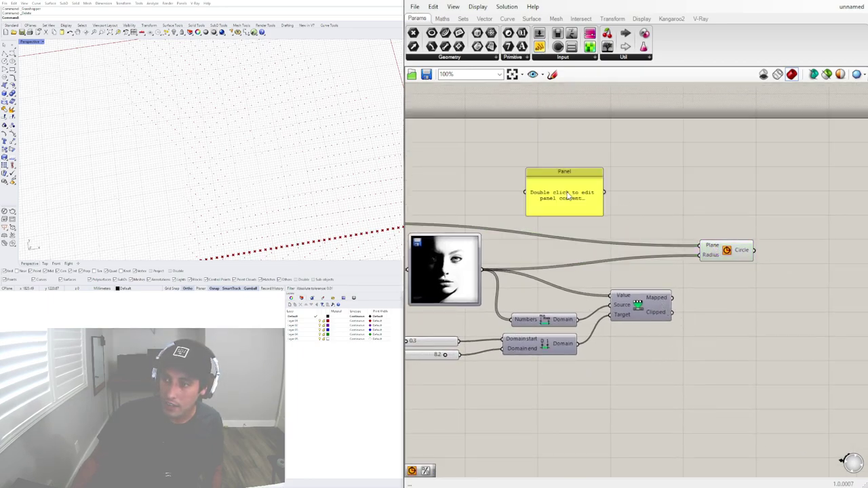
drag(564, 193, 593, 185)
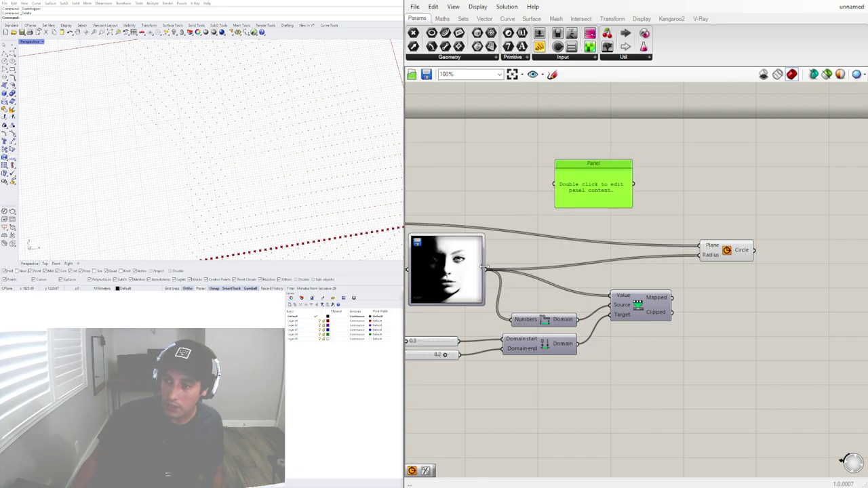
drag(483, 271, 780, 314)
drag(682, 304, 672, 298)
drag(764, 298, 723, 298)
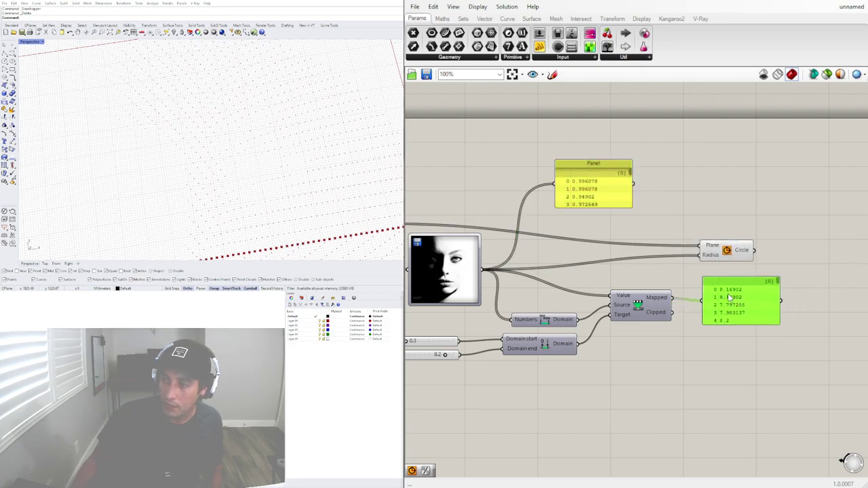
click(589, 190)
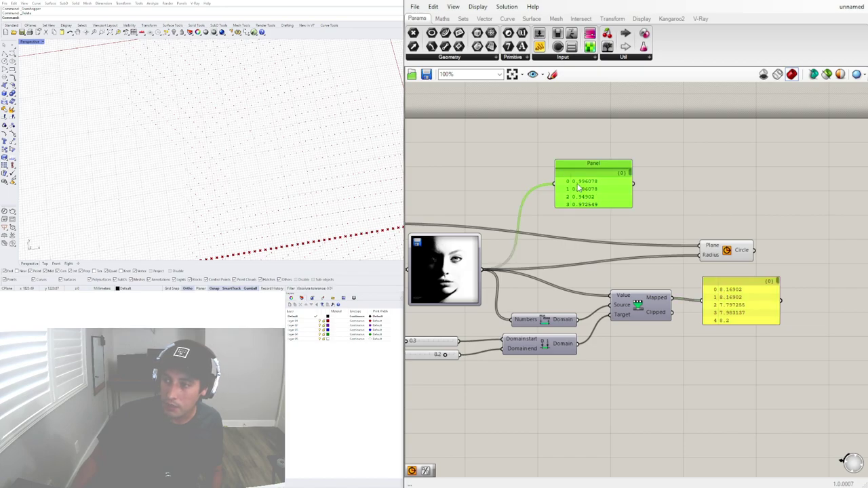
Connect the Mapped output of Remap Numbers to the Circle's Radius and examine the pattern in the viewport
drag(678, 303, 700, 254)
scroll(257, 175, down, 5)
scroll(257, 175, up, 5)
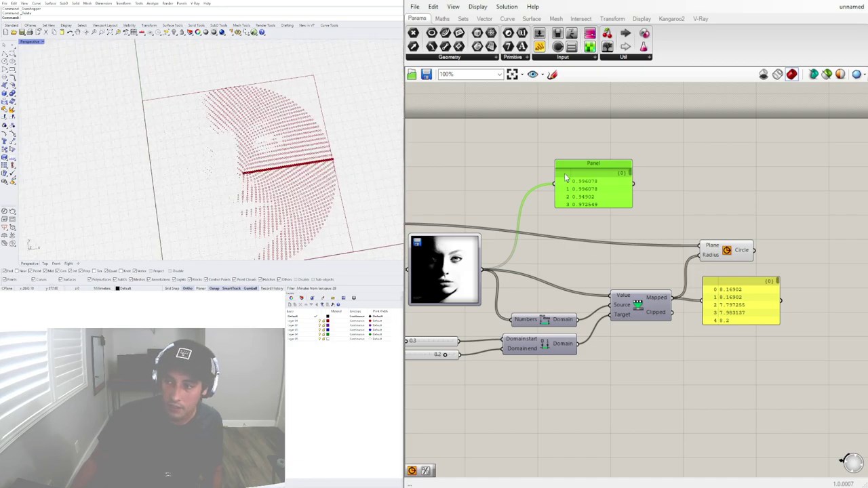
click(741, 158)
scroll(264, 226, down, 3)
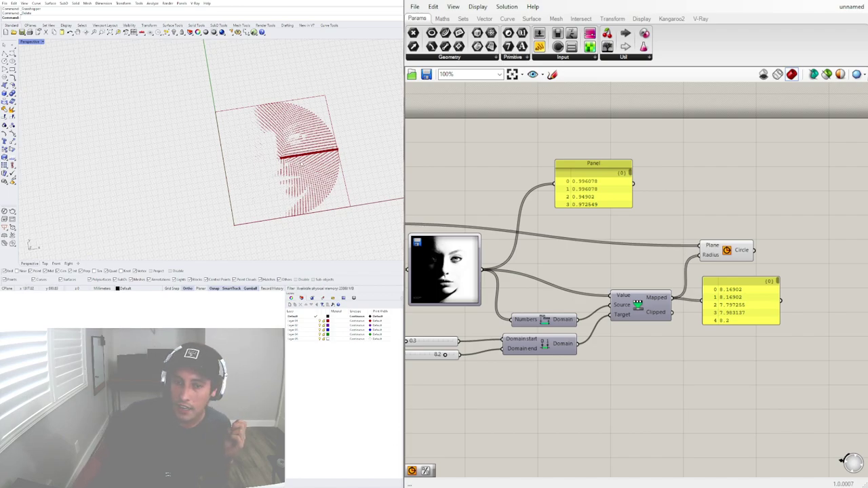
Invert the circle sizes by setting the Domain start slider to 9.1 and the Domain end slider to 1.3
scroll(447, 349, up, 4)
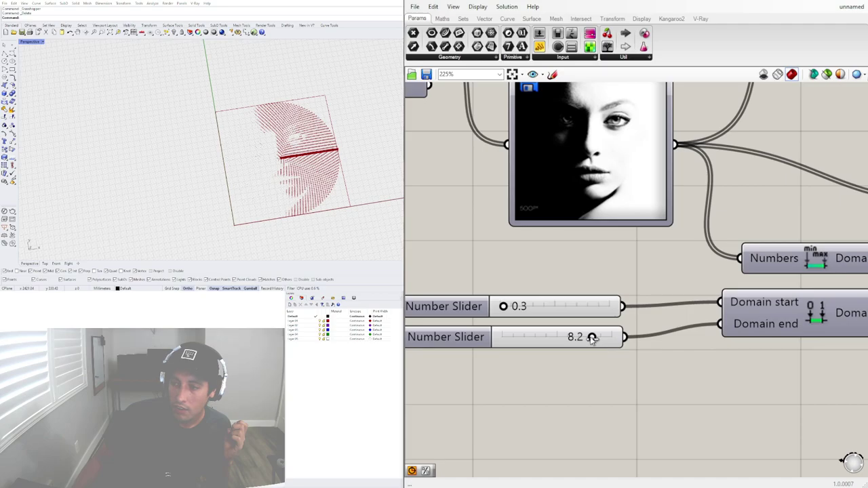
drag(591, 337, 599, 307)
drag(505, 339, 519, 338)
Turn off the preview of the Divide Curve component and examine the circle pattern without its points
scroll(746, 257, down, 5)
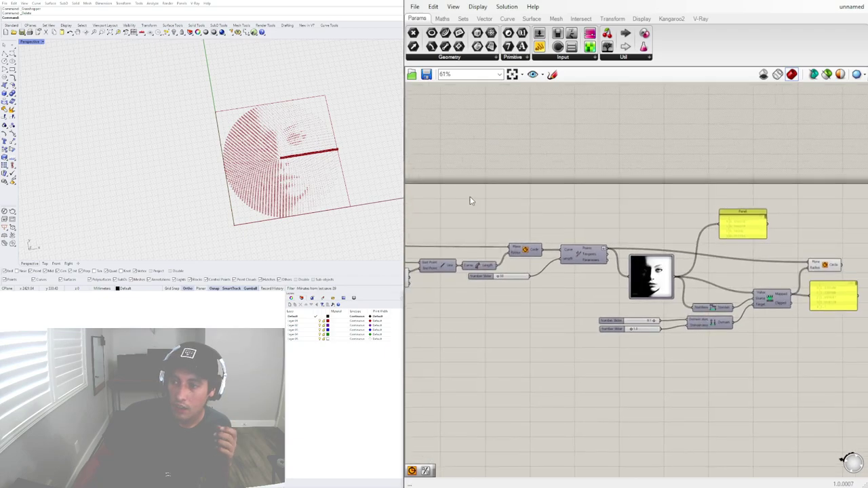
right_drag(472, 199, 642, 188)
click(556, 268)
right_click(556, 270)
click(574, 287)
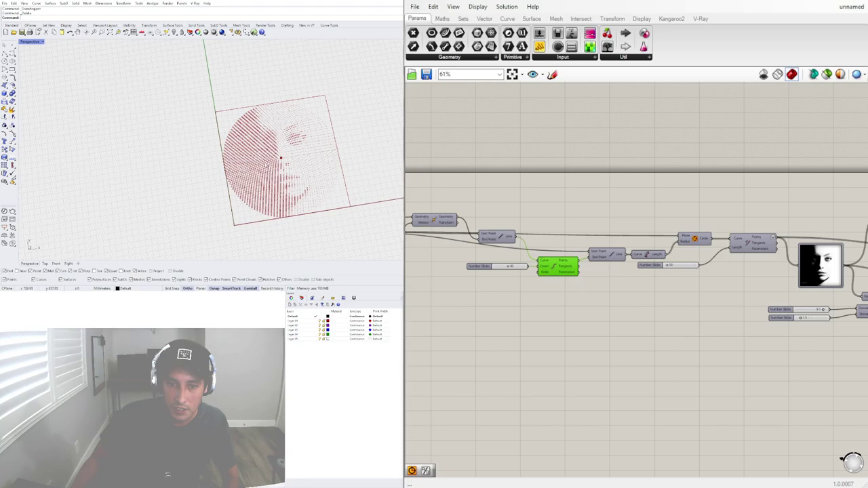
scroll(277, 155, up, 7)
scroll(289, 163, down, 6)
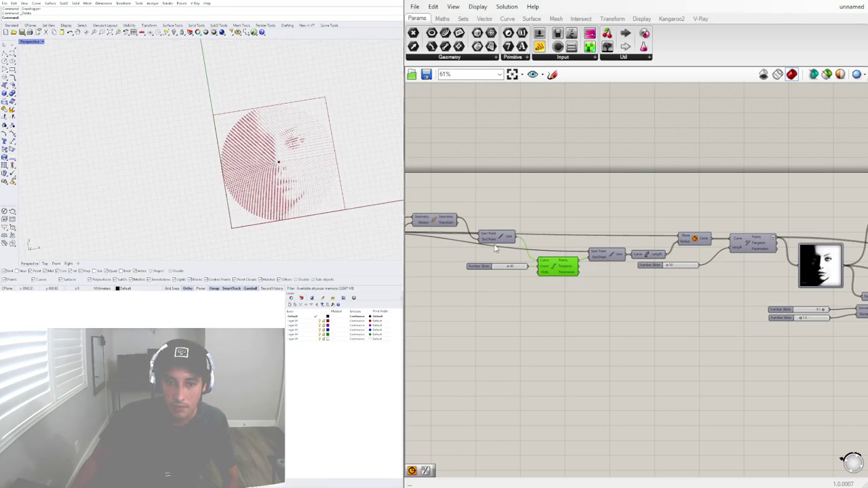
Lower the Domain start and Domain end slider values to shrink the pattern's circles
right_drag(546, 296, 620, 286)
right_drag(706, 316, 490, 310)
scroll(695, 268, up, 8)
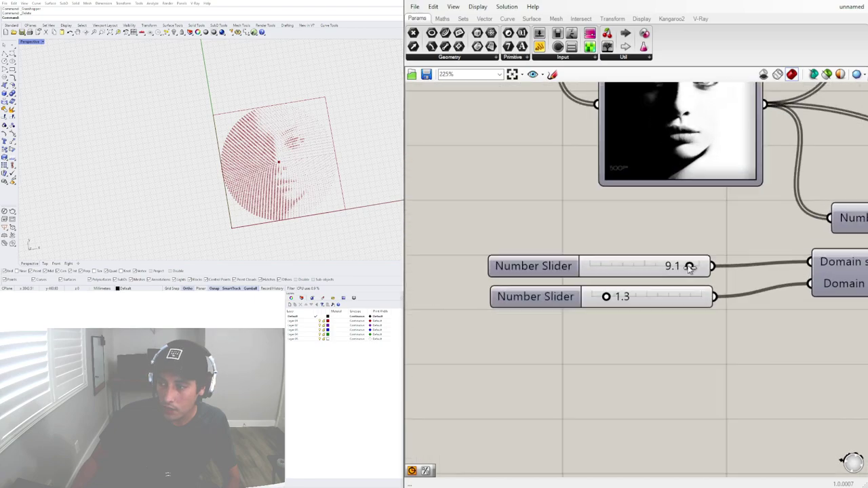
drag(695, 268, 639, 266)
drag(578, 310, 558, 309)
scroll(558, 309, down, 8)
Set the Count slider of the Divide Curve component to 100 to increase the number of concentric circles
right_drag(505, 305, 861, 333)
right_drag(546, 288, 771, 294)
right_drag(563, 303, 695, 307)
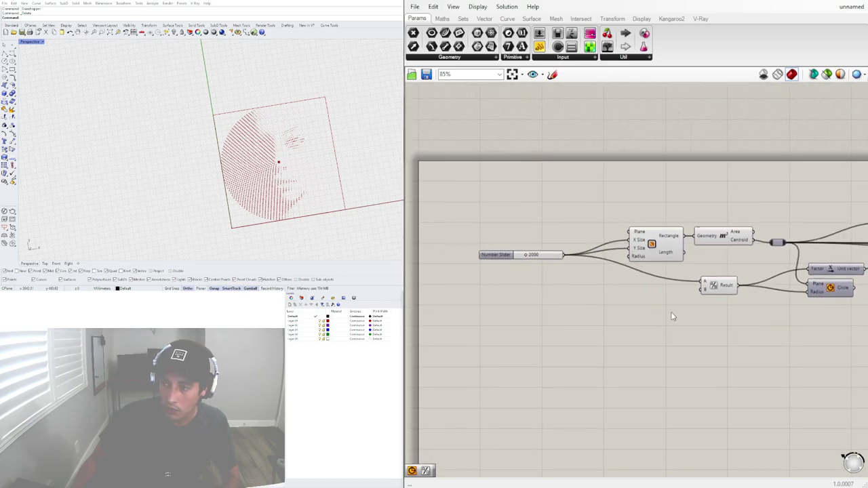
right_drag(696, 320, 519, 326)
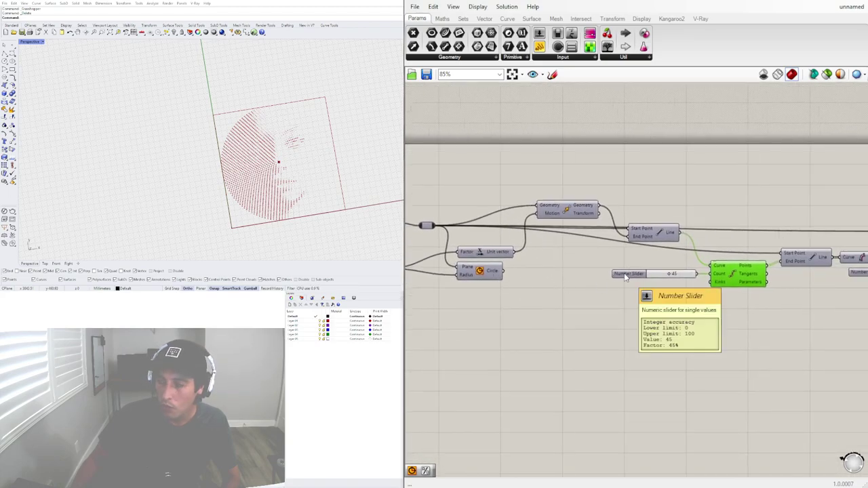
scroll(683, 275, up, 6)
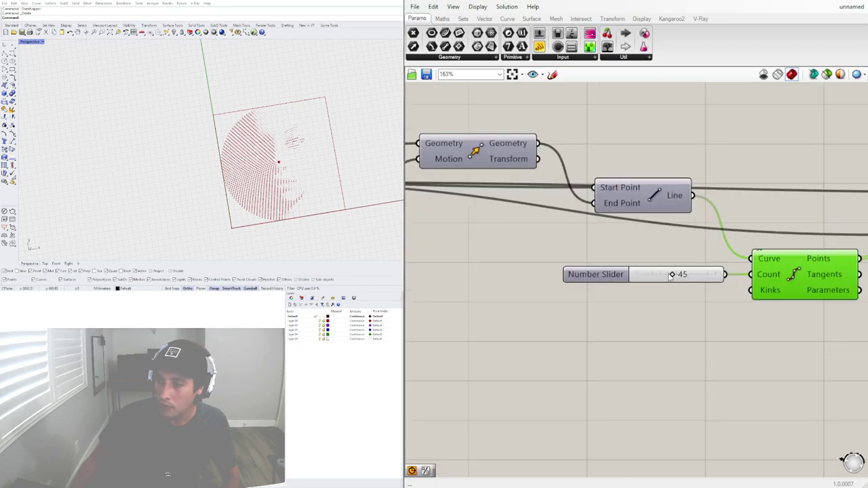
drag(684, 274, 708, 275)
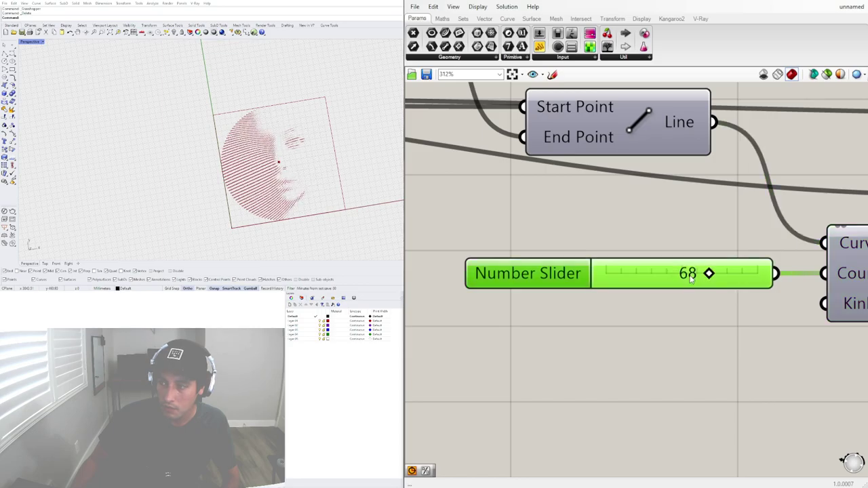
double_click(690, 274)
text(100)
key(Return)
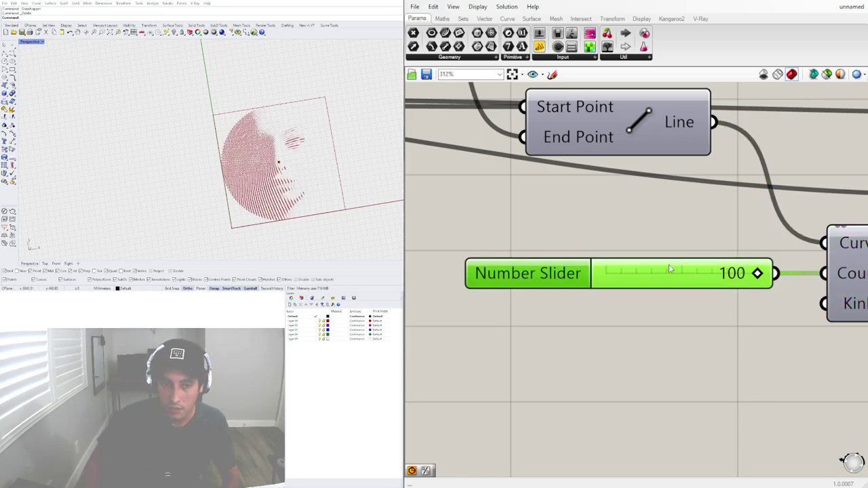
Lower the upper limit of the number slider feeding the Length input of the Divide Length component
scroll(260, 154, up, 8)
scroll(279, 144, down, 9)
scroll(288, 149, up, 5)
scroll(285, 149, up, 3)
scroll(673, 239, down, 5)
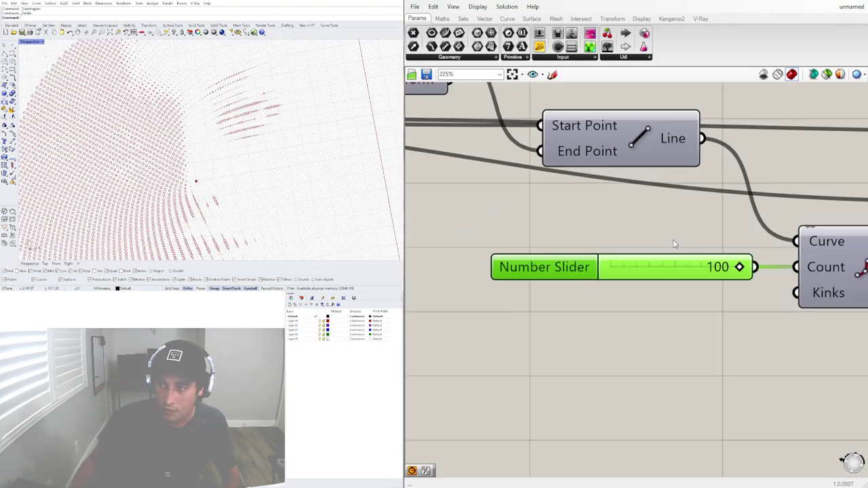
scroll(665, 276, down, 4)
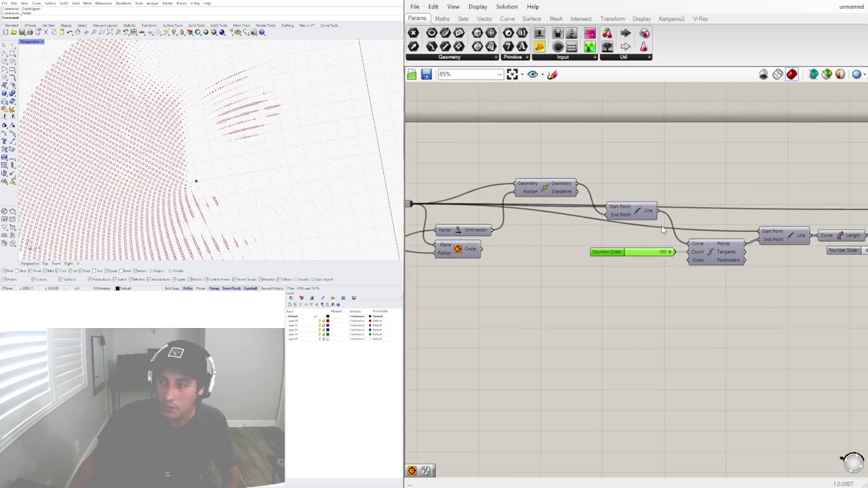
scroll(663, 260, up, 6)
scroll(611, 336, up, 4)
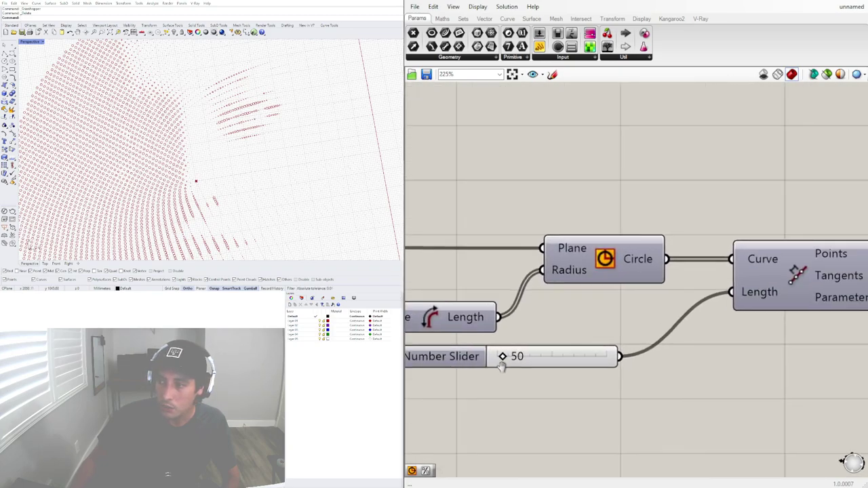
double_click(611, 337)
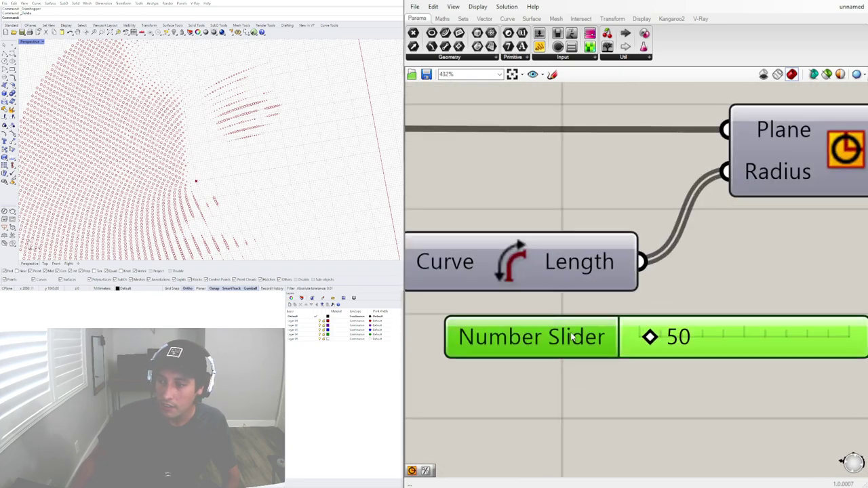
double_click(596, 359)
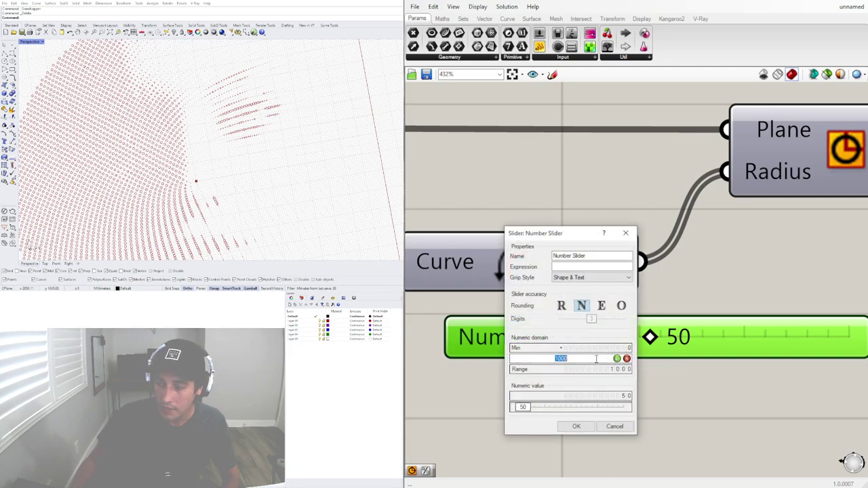
text(20)
click(577, 426)
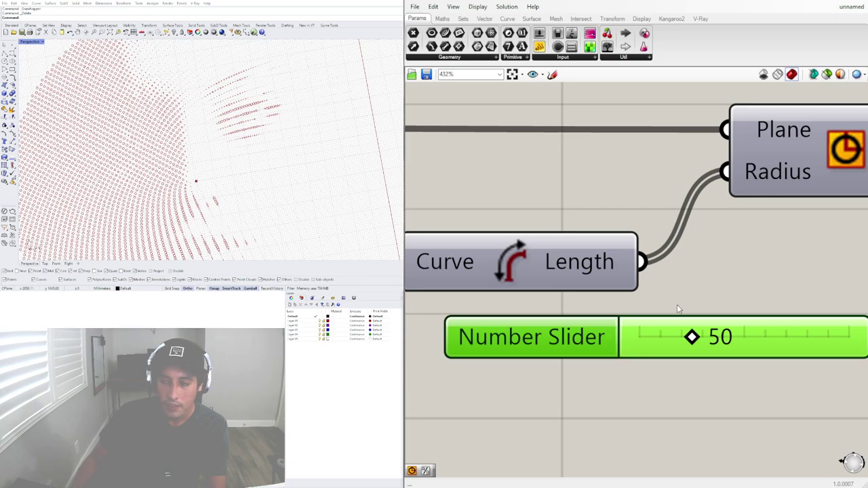
Set the Divide Length component's Length slider to 15 to space the circles more densely
drag(691, 337, 658, 337)
double_click(684, 344)
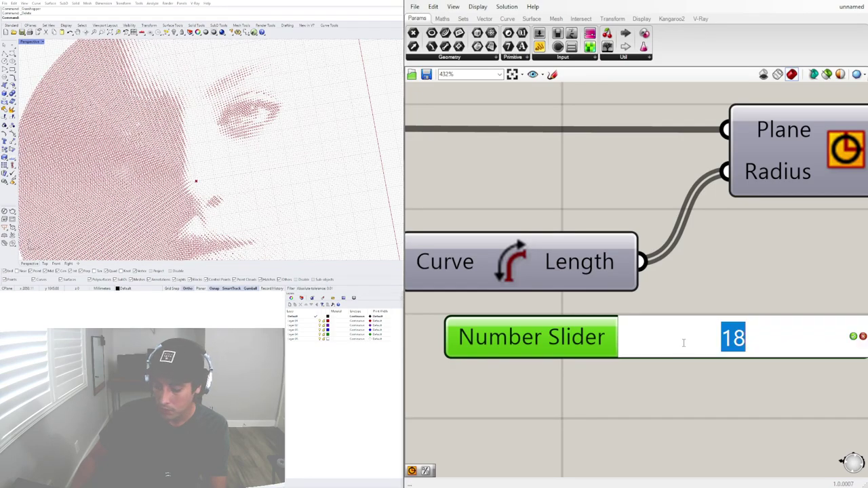
text(15)
key(Return)
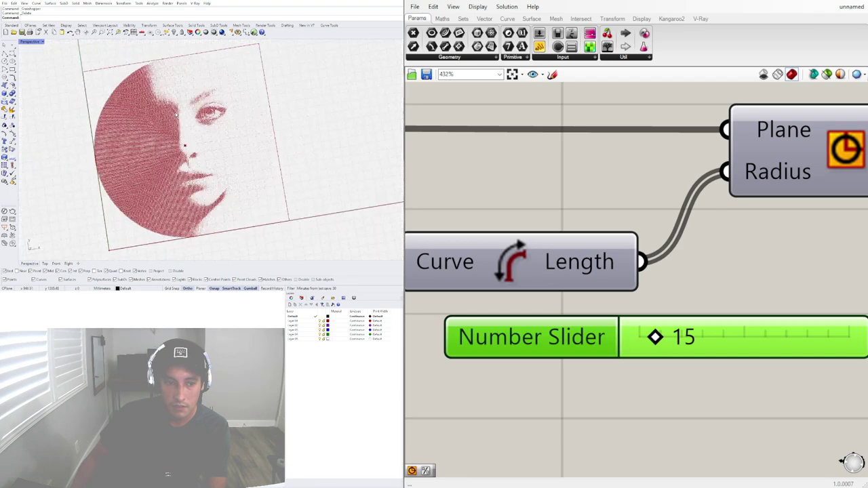
Examine the denser portrait pattern in the Rhino viewport up close and as a whole, comparing it with the sampled image
scroll(176, 115, down, 2)
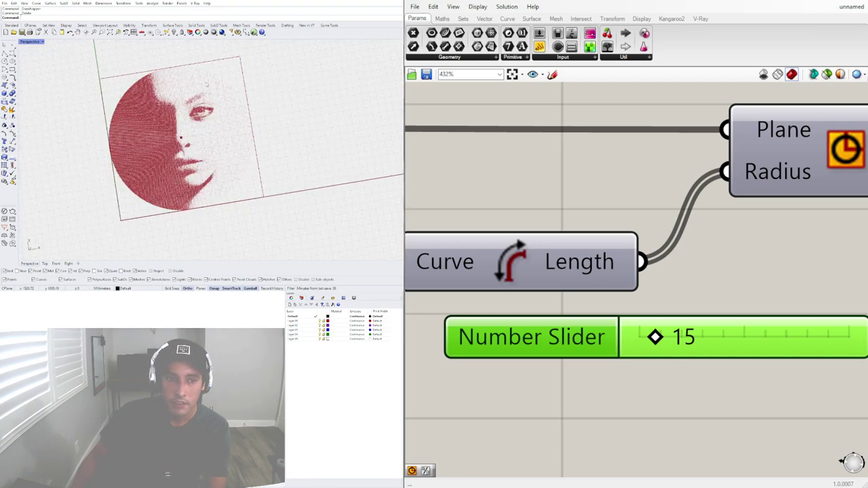
right_drag(199, 83, 167, 160)
scroll(170, 159, up, 5)
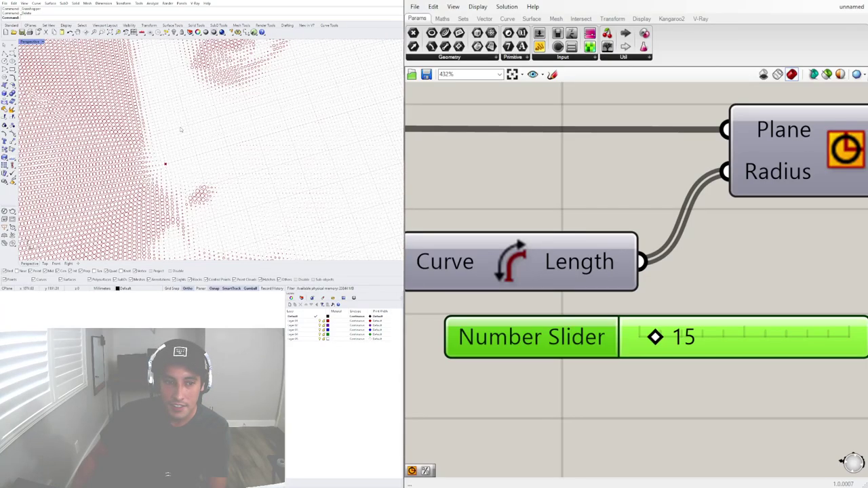
scroll(181, 128, down, 5)
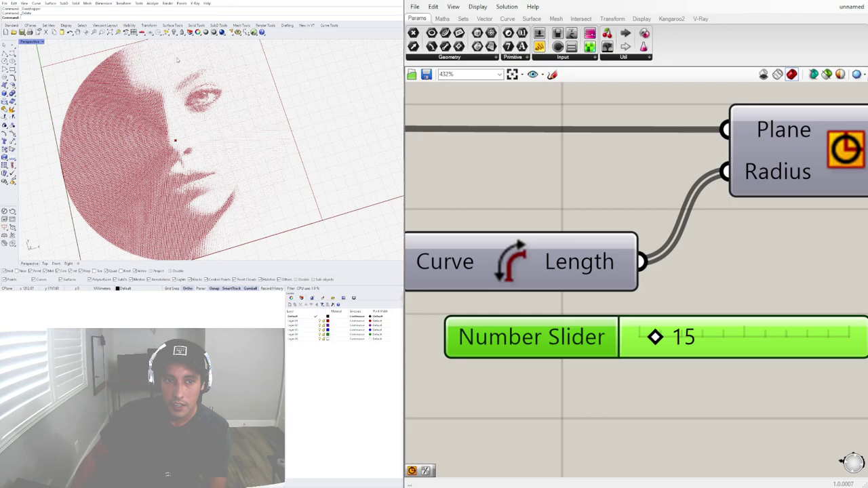
scroll(217, 112, up, 5)
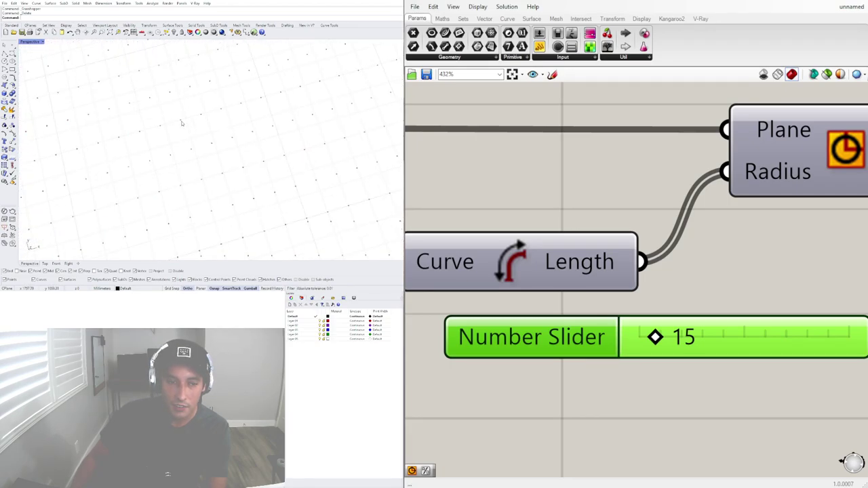
scroll(182, 123, down, 3)
scroll(200, 131, down, 5)
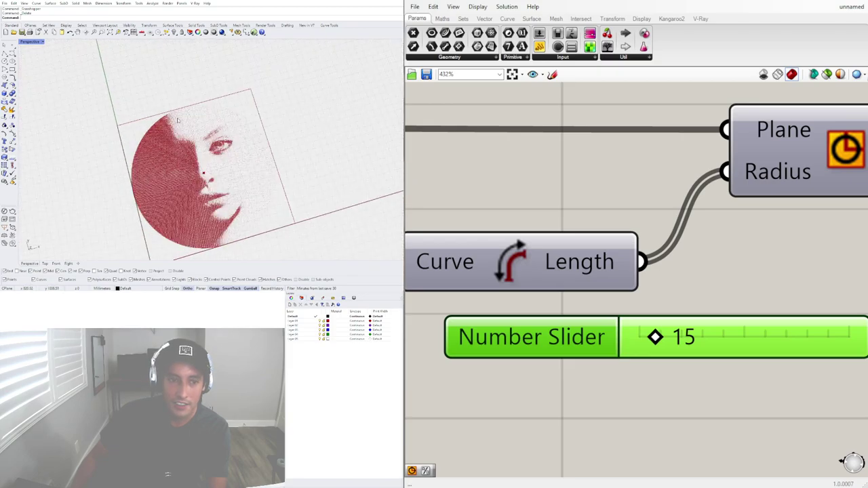
scroll(199, 121, up, 5)
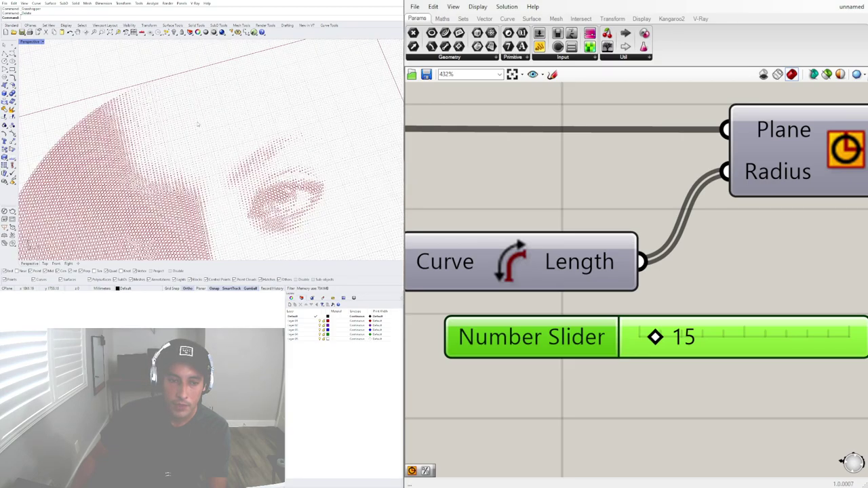
scroll(210, 110, up, 5)
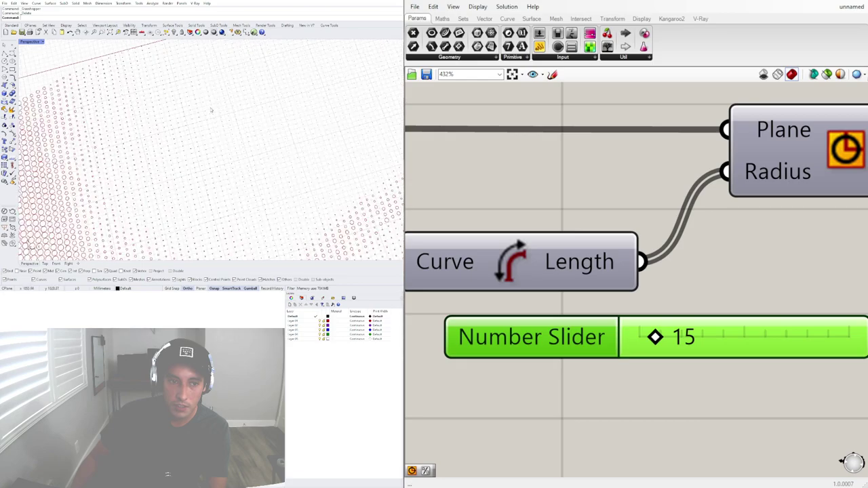
scroll(180, 102, down, 9)
scroll(443, 221, down, 5)
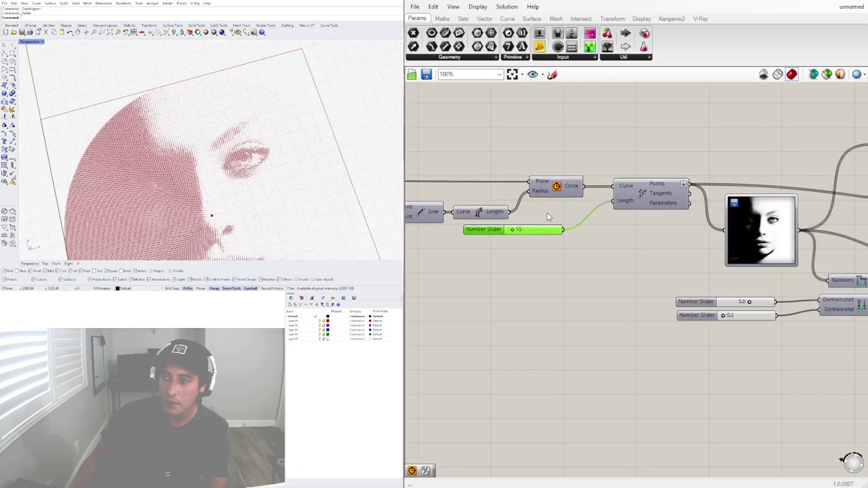
scroll(760, 247, up, 3)
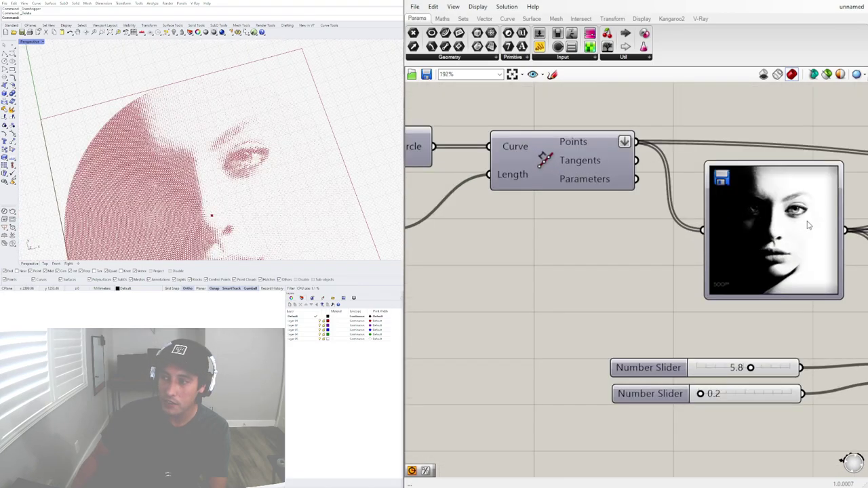
scroll(210, 213, down, 5)
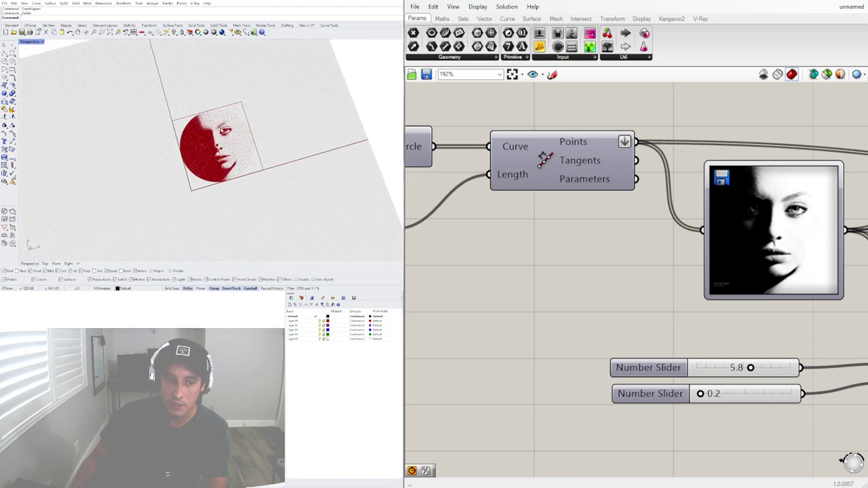
scroll(226, 133, up, 2)
Spread out the definition by moving the final Circle component further along and the remapped values panel below its wire
scroll(648, 179, down, 4)
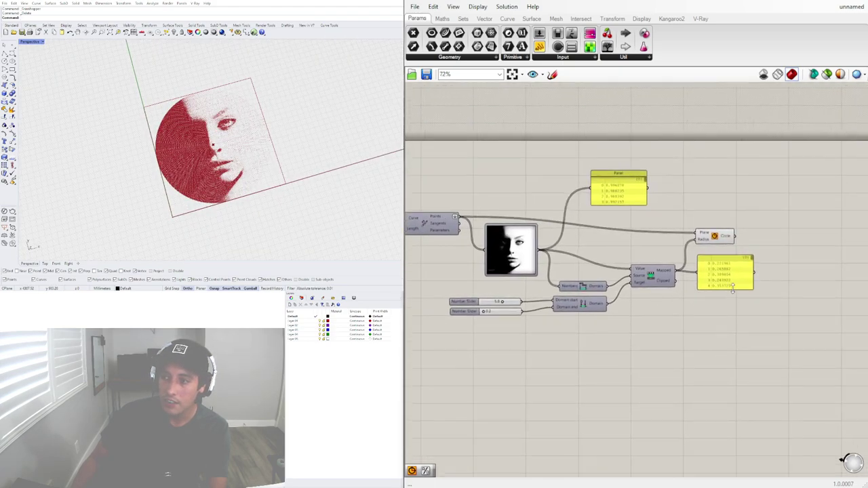
drag(714, 237, 791, 218)
click(438, 218)
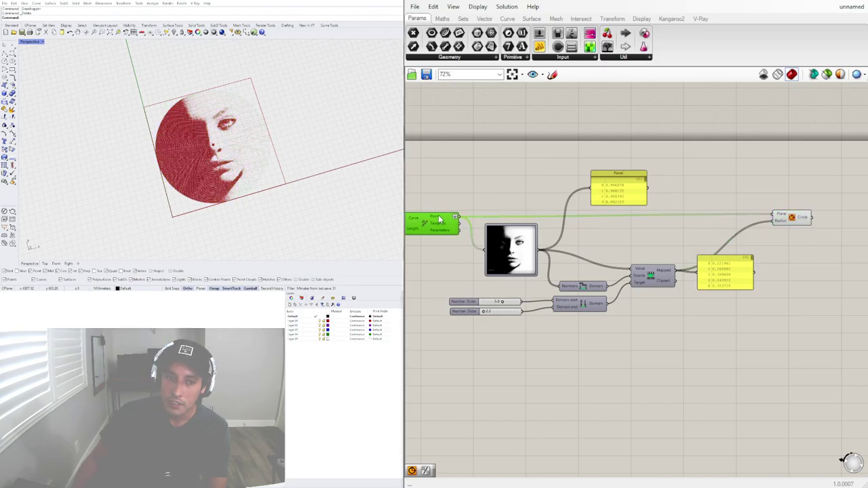
click(532, 251)
click(625, 328)
drag(725, 279, 727, 311)
click(752, 270)
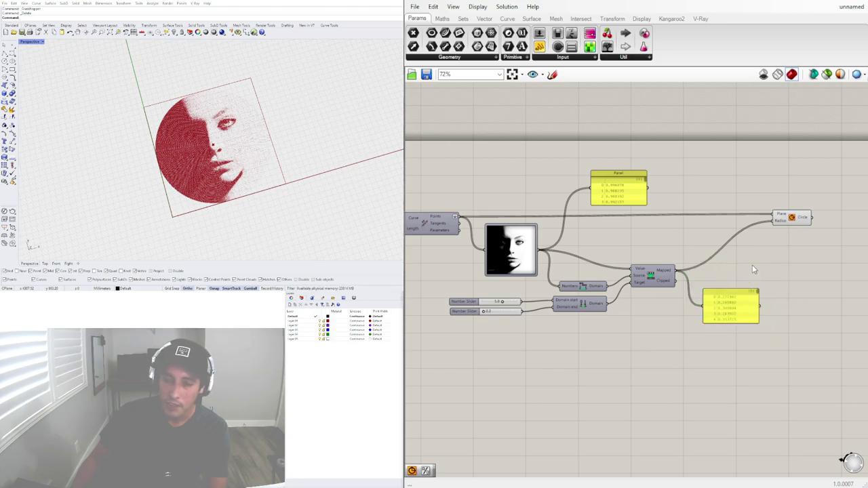
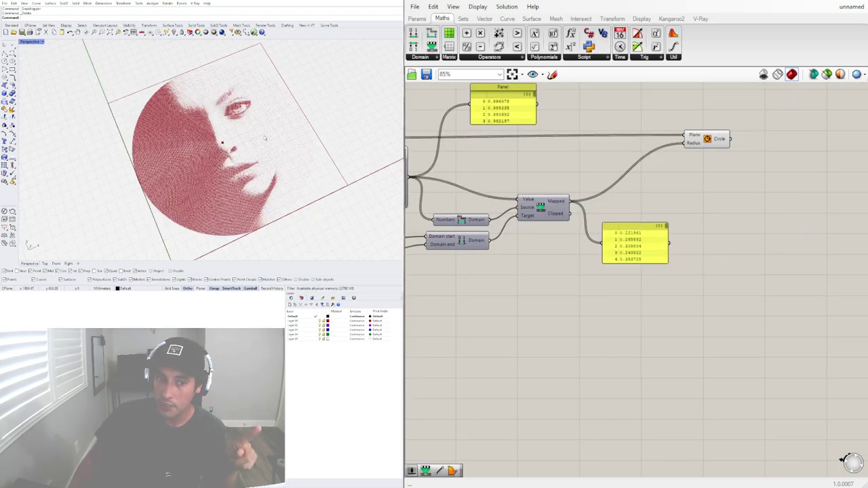
Add a Larger Than component below the panel of remapped values and reposition both to make room
drag(614, 253, 650, 237)
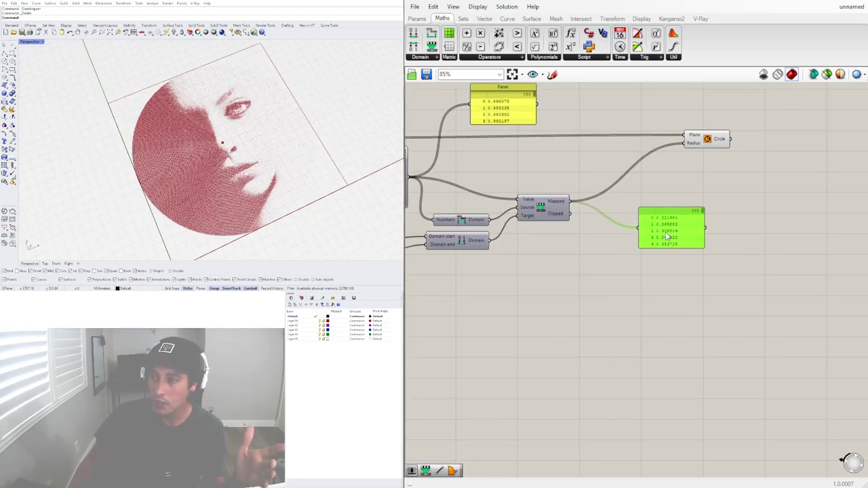
click(678, 285)
double_click(678, 285)
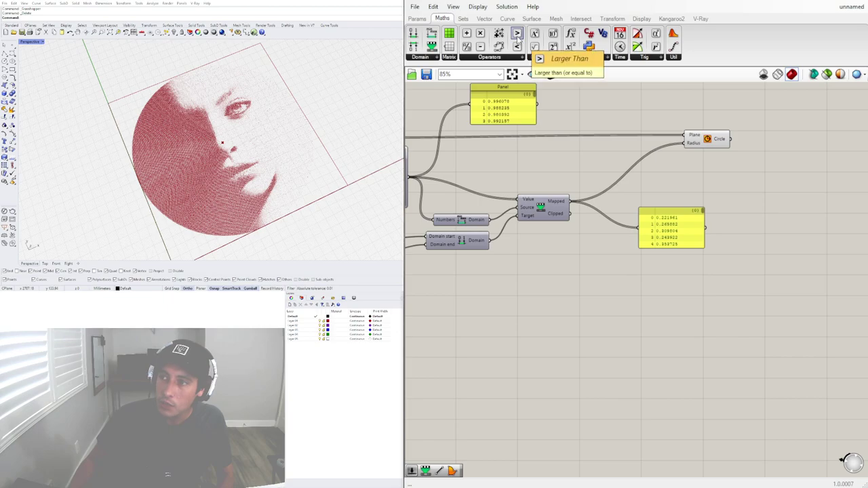
drag(517, 35, 680, 280)
drag(675, 231, 639, 232)
drag(681, 279, 655, 274)
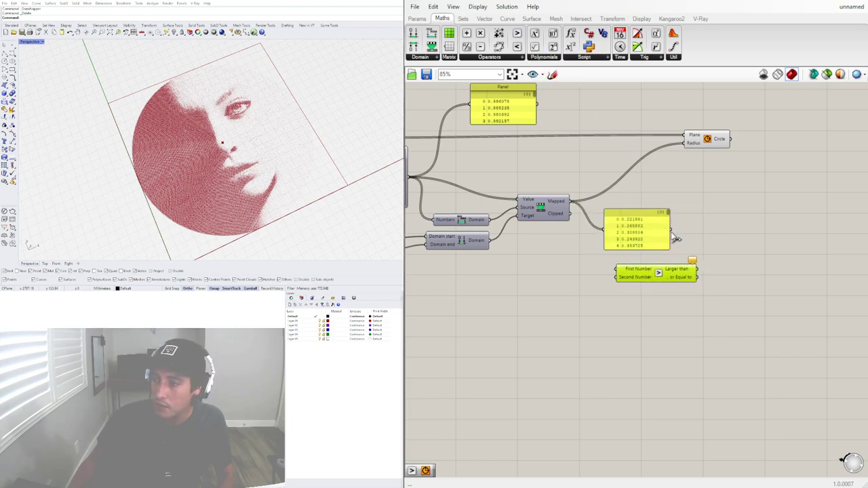
drag(643, 230, 665, 217)
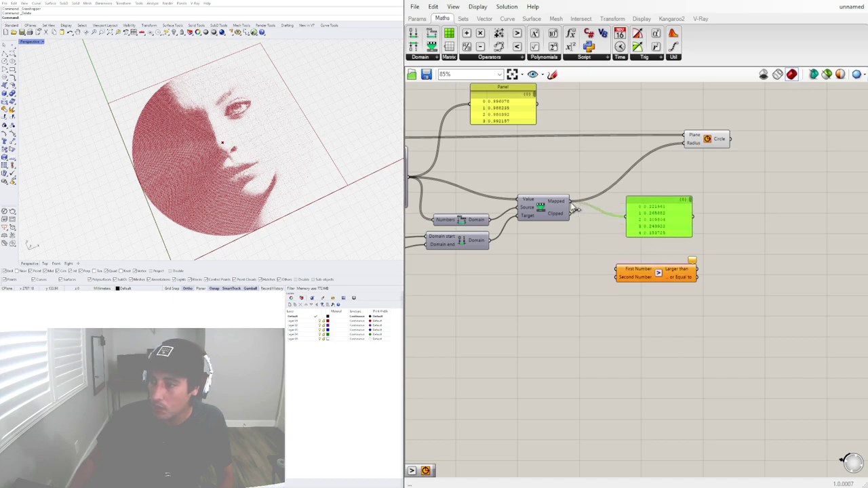
Connect the Mapped output of Remap Numbers to the First Number input of Larger Than and move the panel aside
mouse_move(569, 201)
mouse_down()
mouse_move(612, 260)
mouse_move(640, 278)
mouse_move(644, 263)
mouse_move(662, 266)
mouse_up()
drag(675, 215, 709, 207)
drag(680, 266, 680, 259)
right_drag(653, 304, 773, 285)
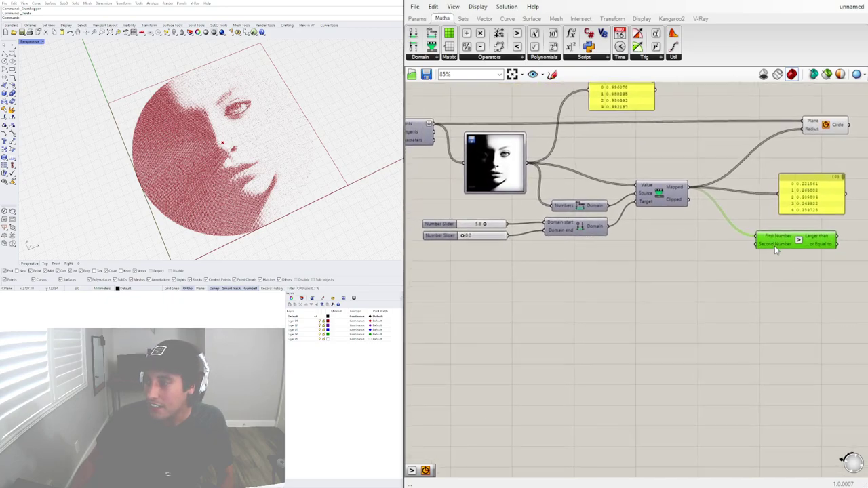
Duplicate the Domain start slider, connect the copy to Larger Than's Second Number input, and set it to 3.0
click(437, 224)
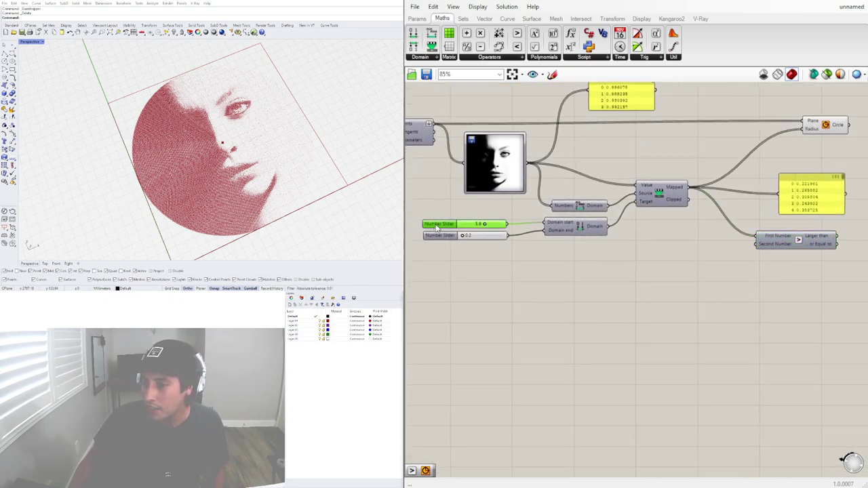
alt+drag(438, 228, 669, 255)
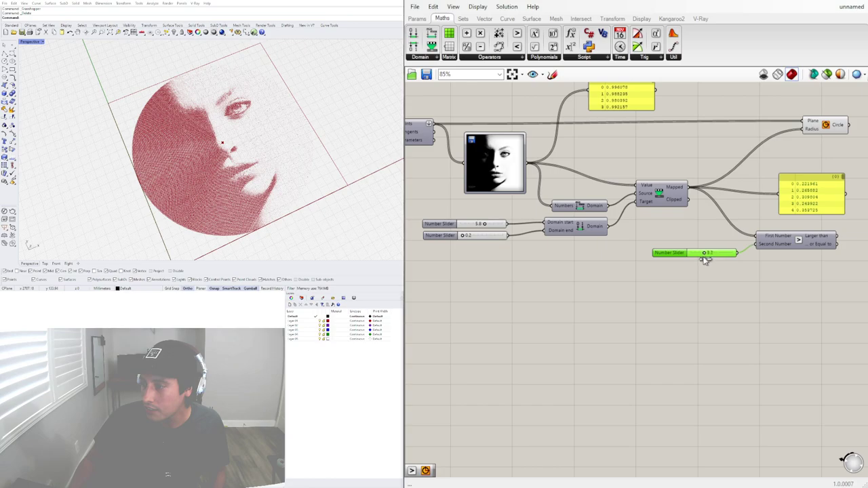
click(775, 321)
right_drag(775, 321, 691, 331)
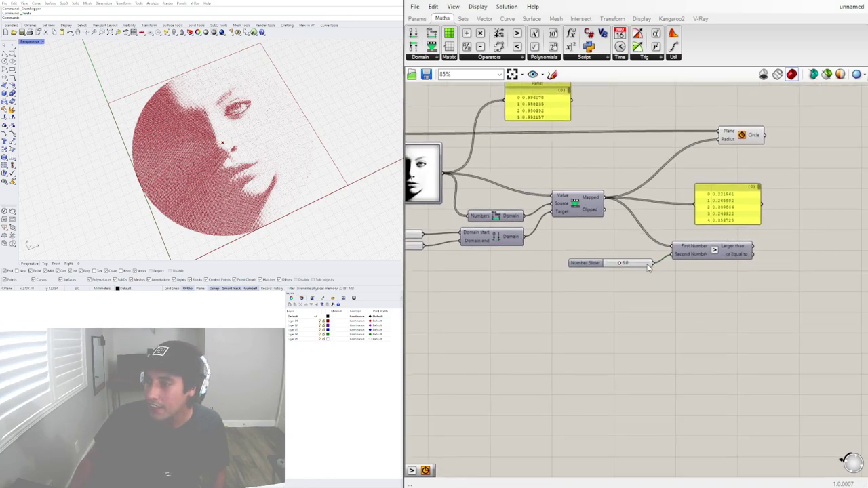
right_drag(613, 272, 638, 273)
Inspect the true/false values output by the Larger Than component
right_drag(760, 201, 720, 240)
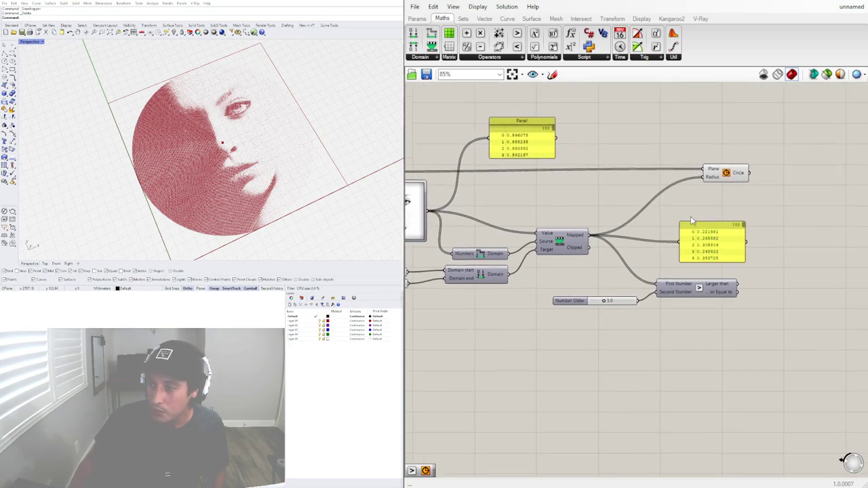
click(721, 289)
mouse_move(720, 287)
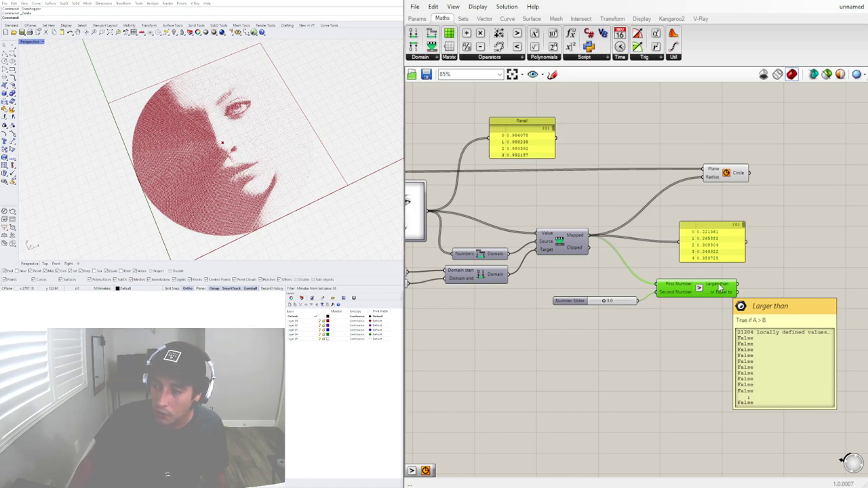
Move the remapped values panel out of the way and add a Cull Pattern component beside Larger Than
drag(722, 242, 767, 212)
double_click(786, 292)
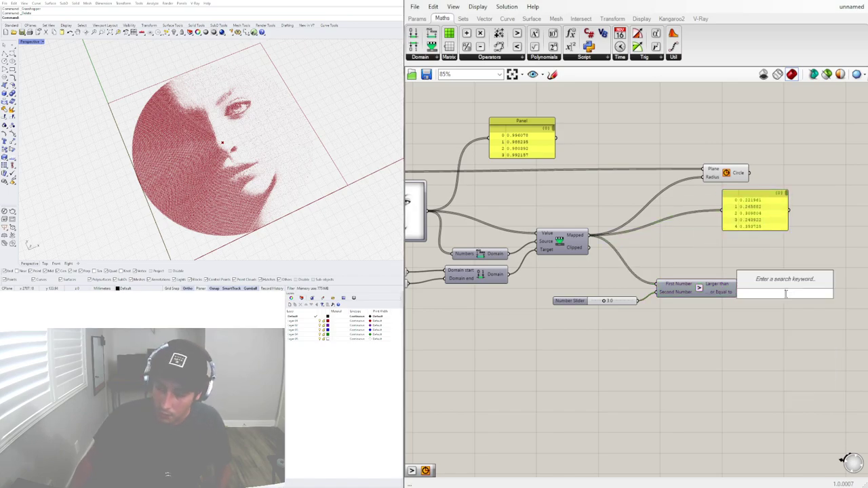
text(cull)
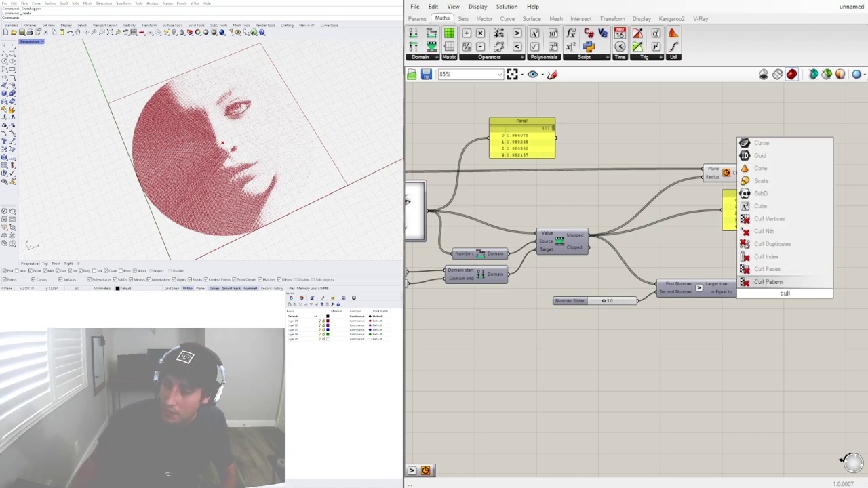
click(770, 281)
drag(769, 297, 769, 272)
Shift the Larger Than component and its number slider further away from the Cull Pattern component
right_drag(754, 286, 695, 278)
drag(632, 309, 542, 262)
drag(646, 287, 617, 281)
click(646, 296)
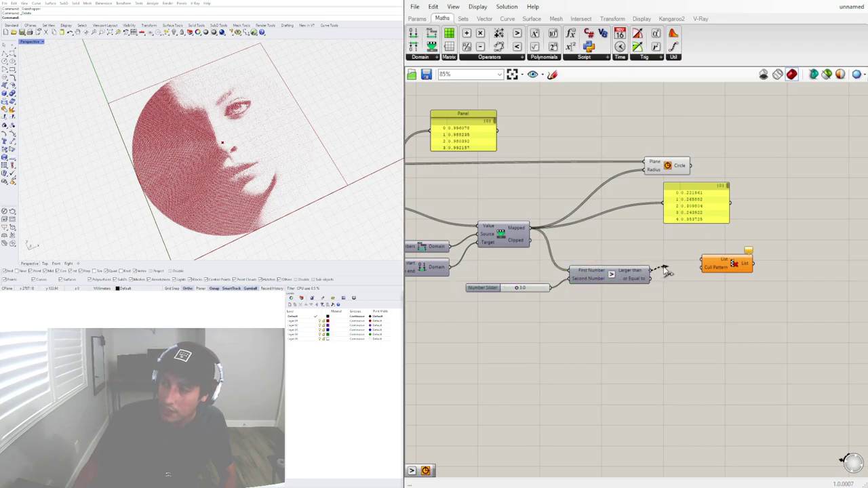
Connect Larger Than's output to the Cull Pattern input and Divide Length's Points to Cull Pattern's List input
click(712, 264)
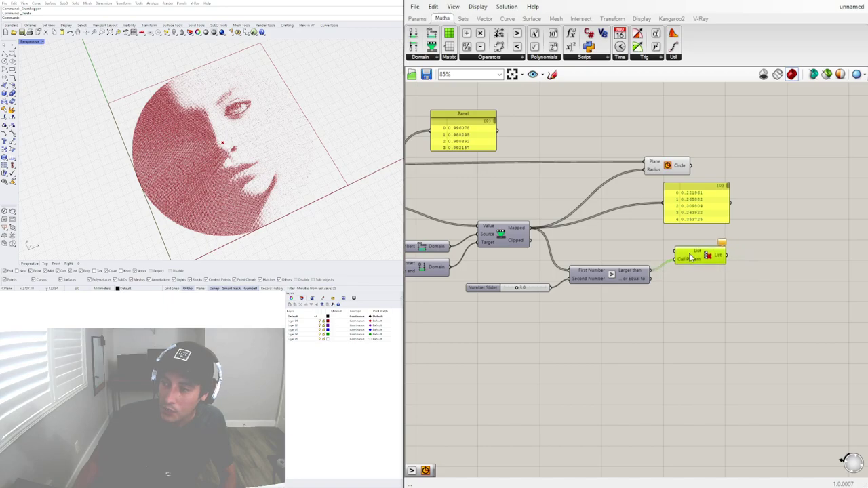
right_drag(431, 186, 522, 174)
right_drag(480, 195, 601, 178)
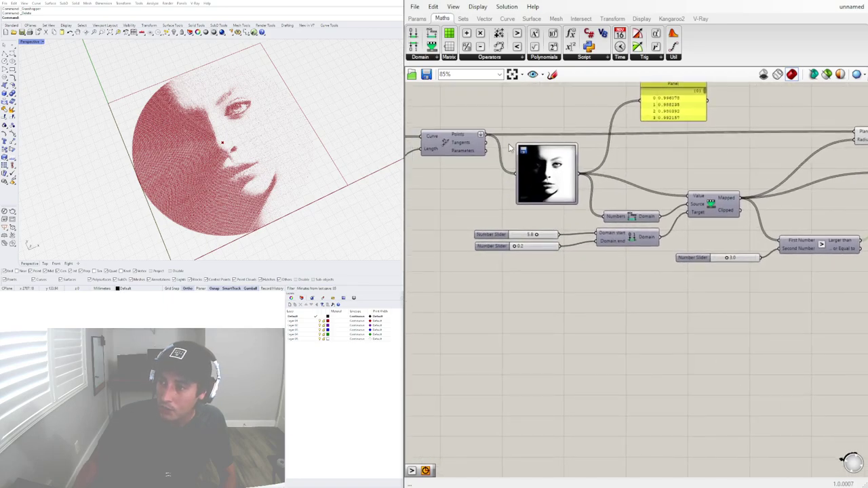
scroll(570, 150, down, 2)
drag(487, 135, 800, 249)
scroll(814, 165, up, 5)
scroll(595, 212, down, 3)
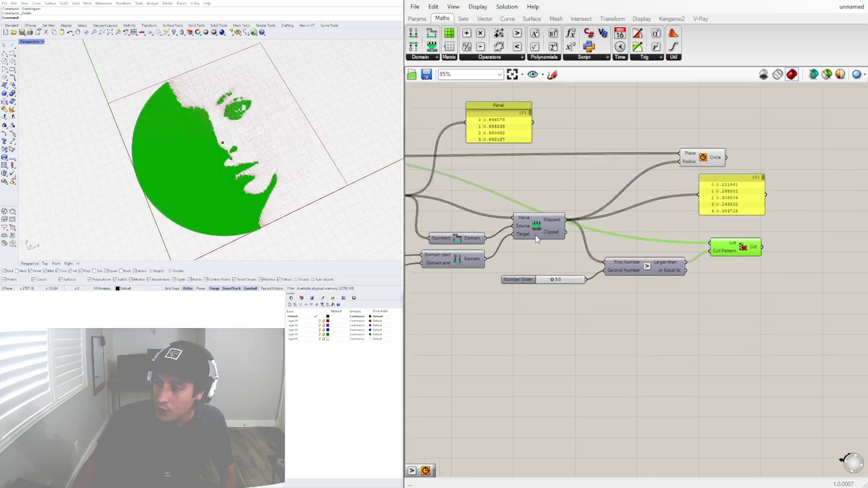
Turn off the preview of the Circle component
scroll(679, 278, up, 7)
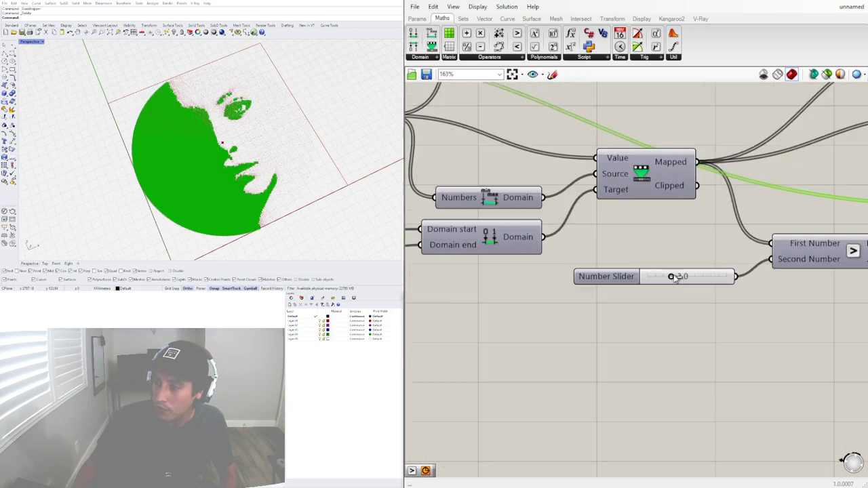
right_drag(699, 302, 571, 331)
scroll(564, 324, down, 4)
right_drag(698, 328, 668, 343)
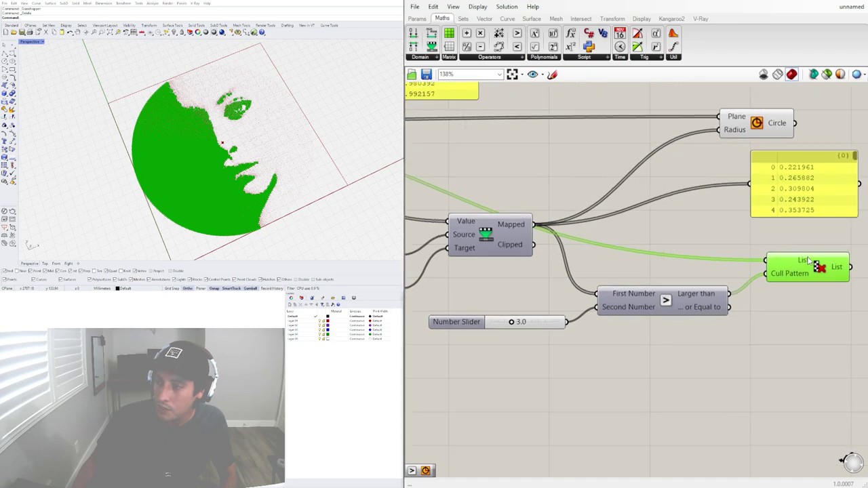
scroll(766, 316, down, 2)
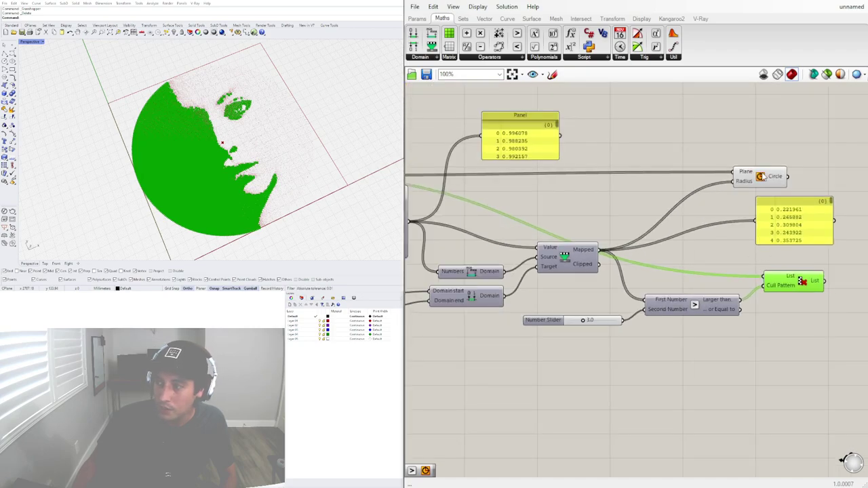
click(760, 176)
right_click(760, 176)
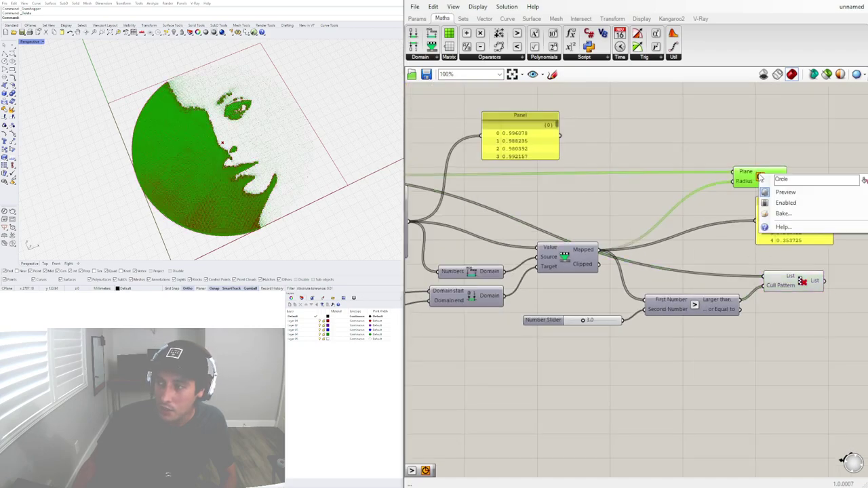
click(770, 192)
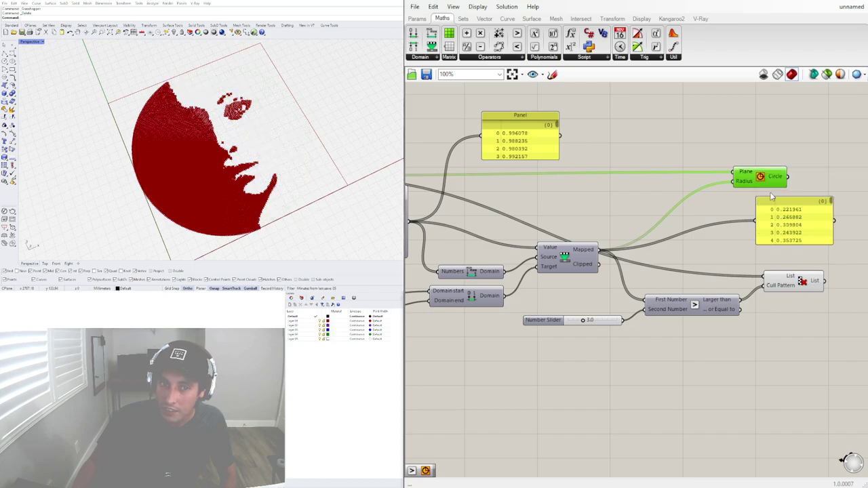
Select Cull Pattern to highlight its points, and switch the Divide Length preview on and back off
click(786, 283)
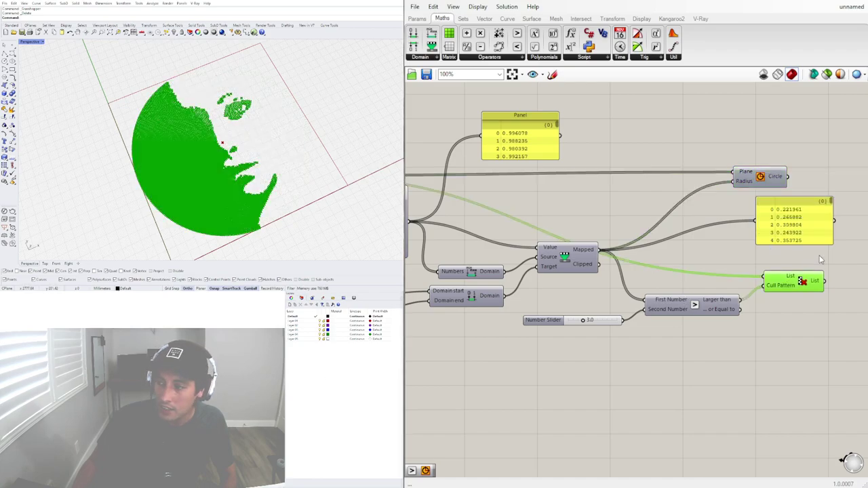
right_drag(548, 260, 701, 234)
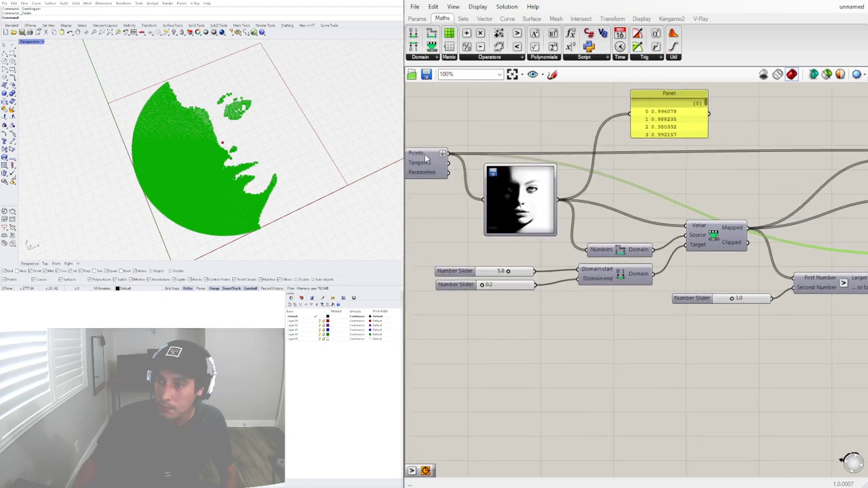
right_drag(410, 161, 463, 162)
right_click(455, 165)
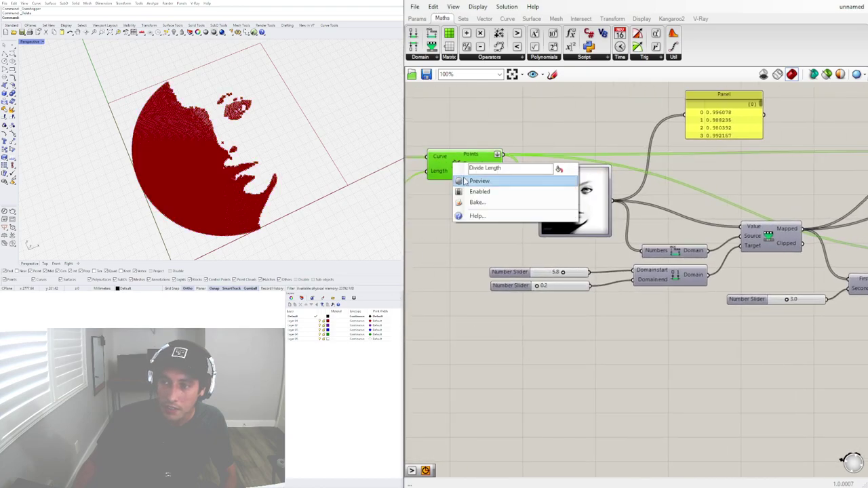
click(468, 181)
right_click(457, 164)
click(469, 181)
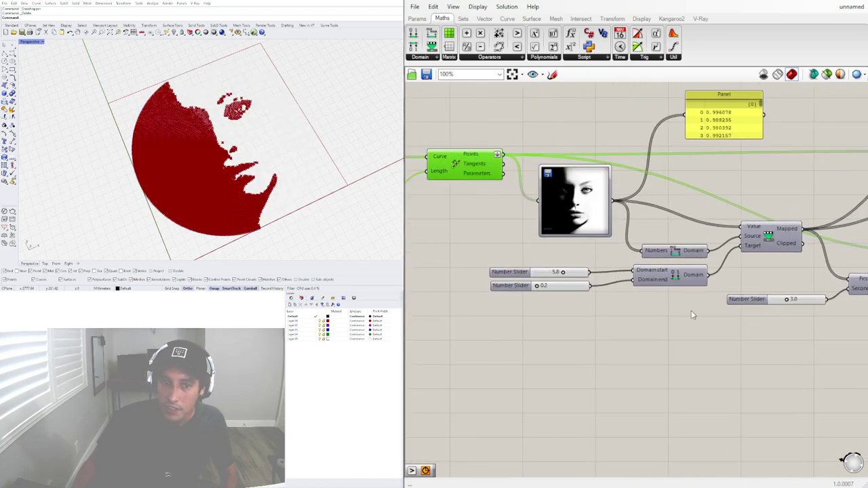
Raise the Larger Than threshold slider to 5.5 and examine which points survive the cull in the Rhino viewport
right_drag(861, 315, 786, 289)
click(859, 233)
right_drag(831, 256, 790, 267)
scroll(601, 286, up, 7)
drag(623, 289, 668, 317)
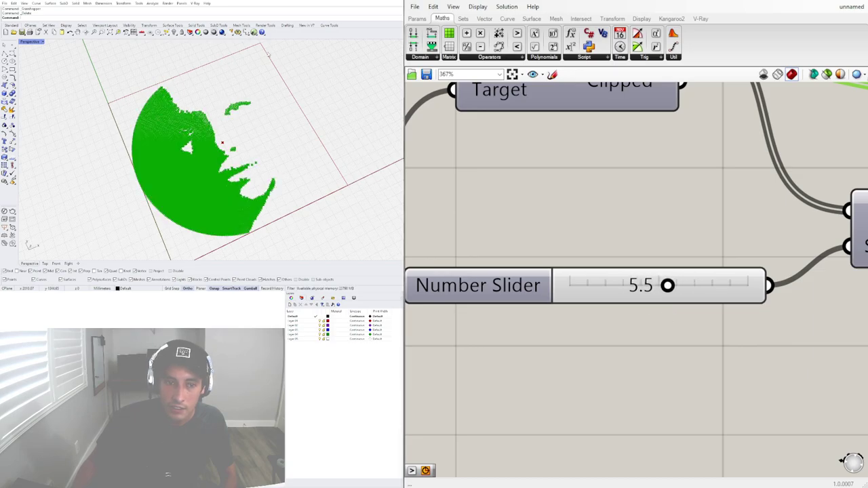
scroll(190, 126, up, 8)
scroll(190, 126, up, 5)
right_drag(195, 124, 180, 134)
scroll(182, 136, down, 12)
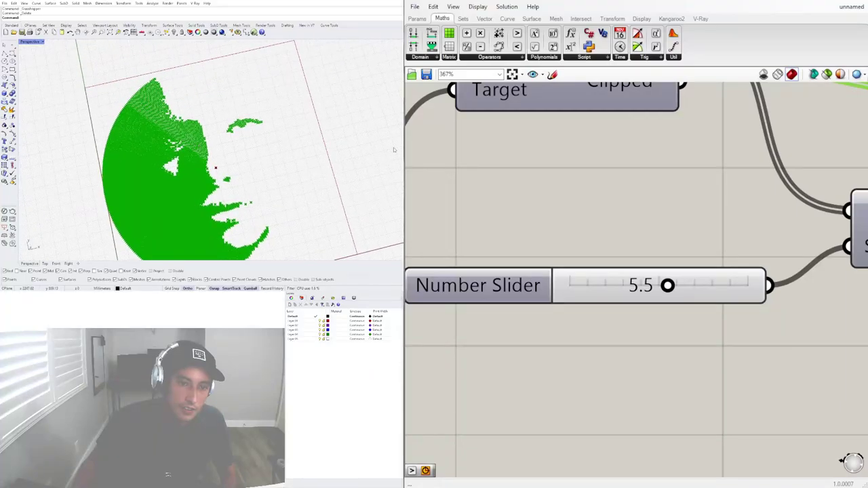
Lower the Larger Than threshold slider to 3.3 and check the remaining portrait points
drag(665, 289, 627, 292)
right_drag(187, 144, 204, 133)
scroll(180, 136, up, 8)
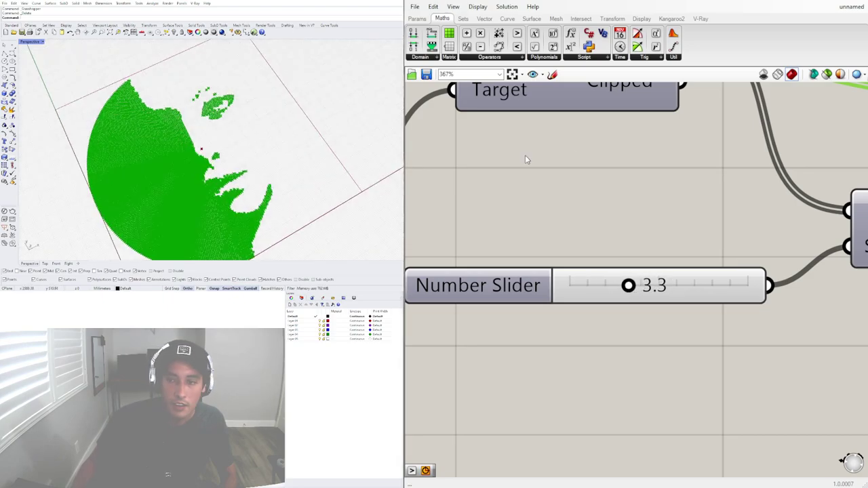
scroll(703, 219, down, 5)
Move the Circle component beyond Cull Pattern and connect Cull Pattern's List output to Circle's Plane input
click(668, 366)
right_drag(847, 279, 560, 353)
scroll(616, 145, down, 3)
right_drag(606, 143, 562, 191)
drag(551, 190, 707, 195)
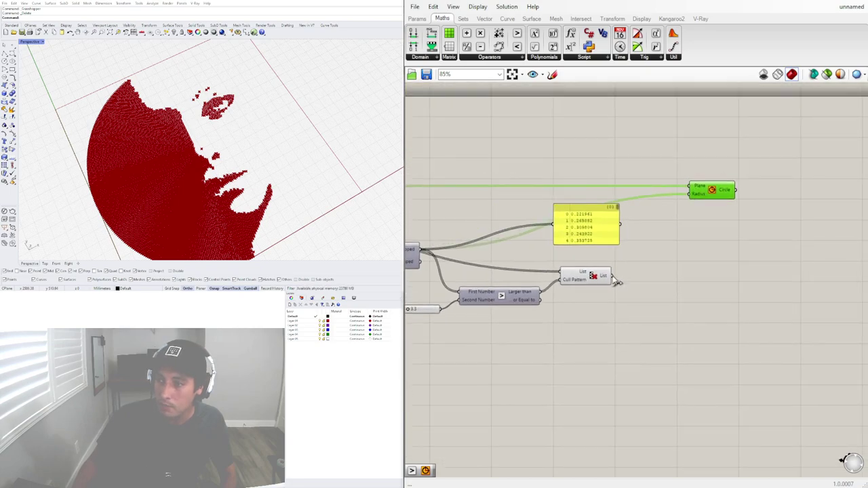
click(604, 275)
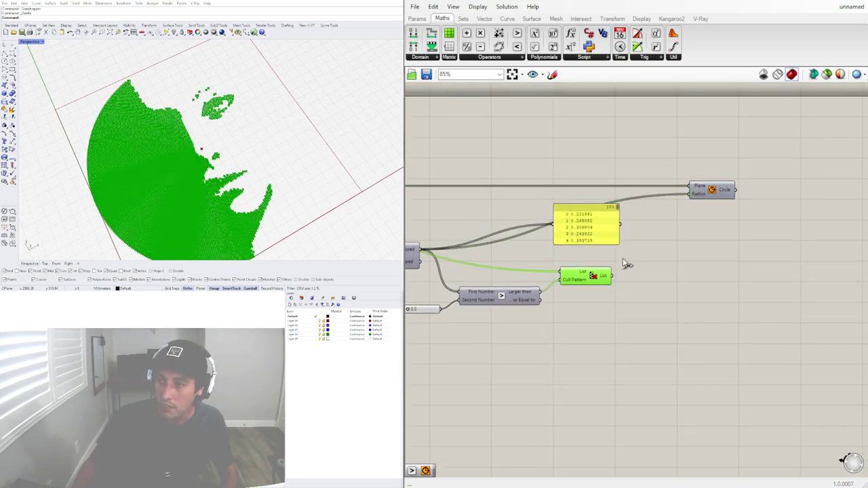
drag(637, 250, 690, 194)
Turn the Circle component's preview back on and hide the Cull Pattern preview
click(712, 192)
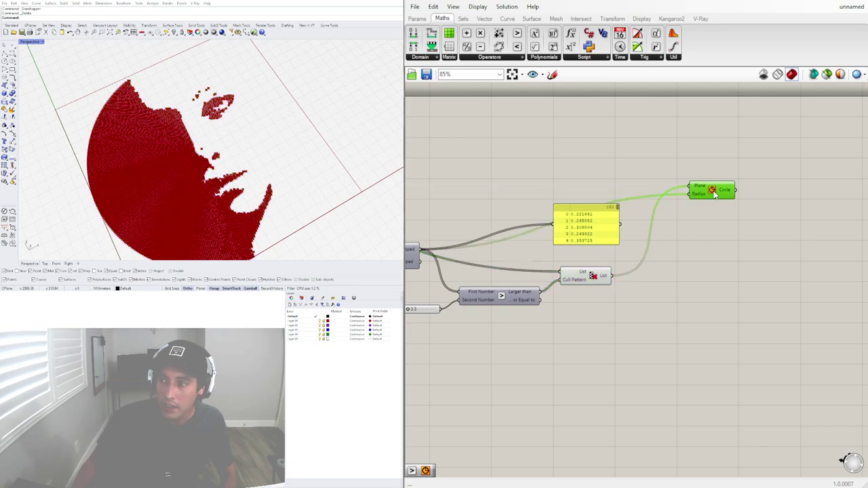
right_click(713, 195)
click(720, 210)
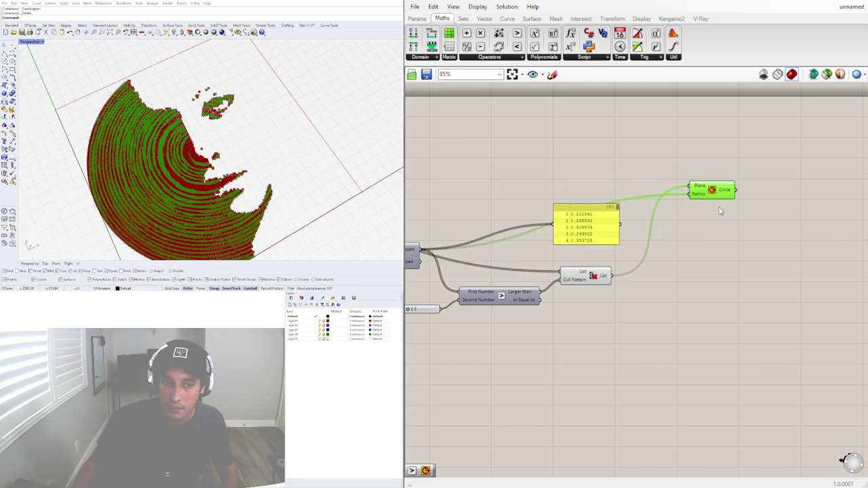
click(667, 298)
click(591, 275)
right_click(591, 275)
click(604, 295)
click(606, 297)
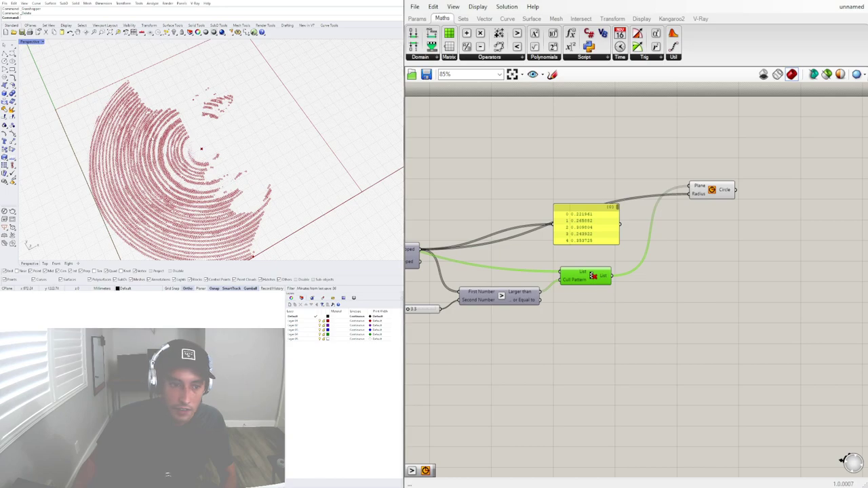
Add a number slider with the value 1.5 and connect it to Circle's Radius input
right_click(697, 198)
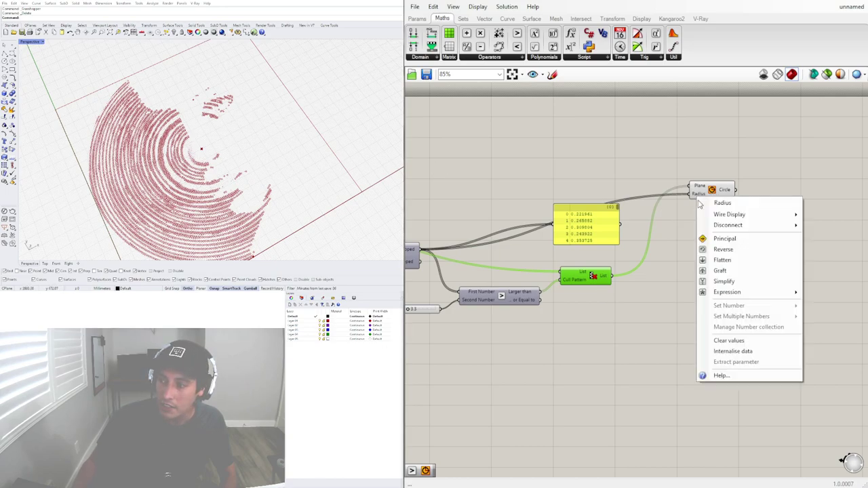
click(642, 166)
double_click(595, 174)
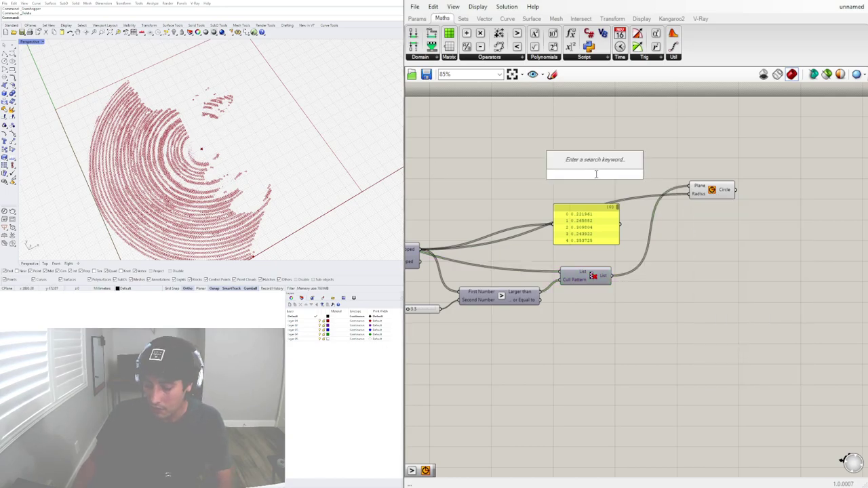
text(1.5)
key(Return)
drag(634, 174, 693, 195)
Set the circle radius slider to 2.7 and examine the uniform circles up close in the Rhino viewport
scroll(600, 174, up, 5)
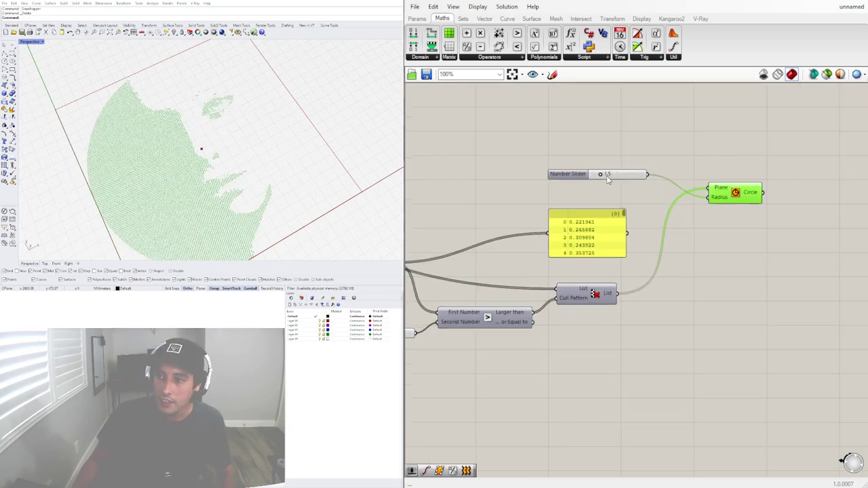
mouse_move(584, 175)
mouse_down()
mouse_move(610, 175)
mouse_move(596, 175)
mouse_up()
scroll(179, 132, up, 10)
scroll(174, 142, down, 10)
shift+right_drag(174, 142, 249, 85)
scroll(237, 128, down, 6)
scroll(255, 129, up, 5)
right_drag(256, 129, 259, 124)
scroll(260, 124, up, 5)
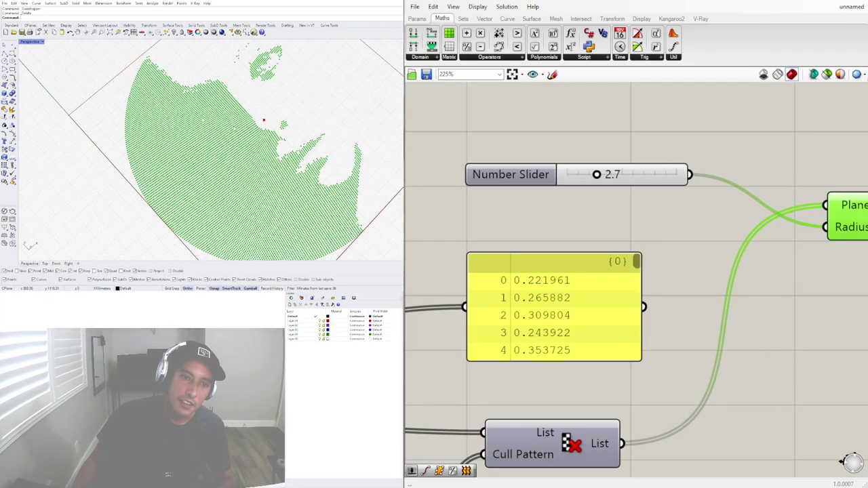
scroll(263, 121, down, 5)
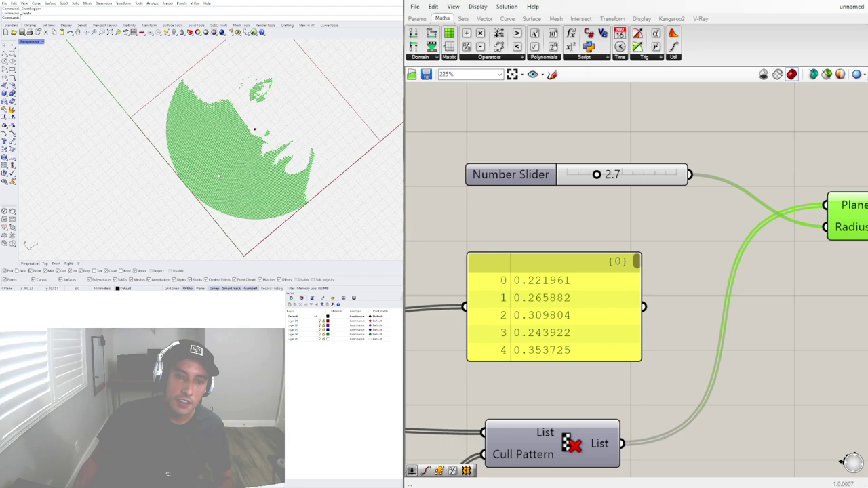
right_drag(225, 197, 218, 196)
scroll(577, 349, down, 5)
Set the Larger Than threshold slider to 4.8 and inspect the culled circles in the viewport
right_drag(471, 449, 667, 378)
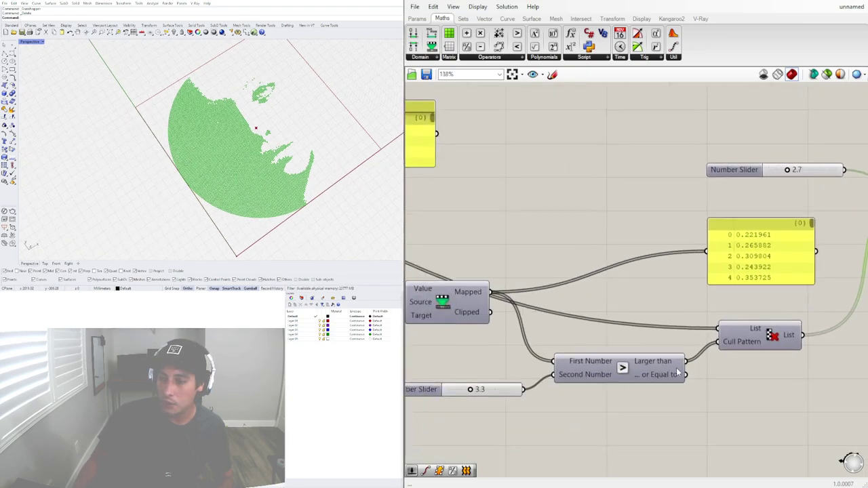
right_drag(489, 401, 519, 388)
scroll(519, 388, up, 4)
click(516, 356)
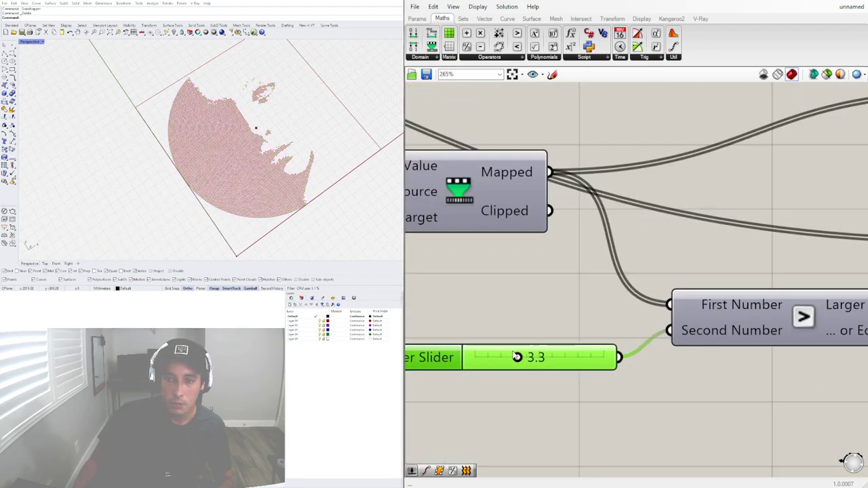
drag(518, 358, 536, 359)
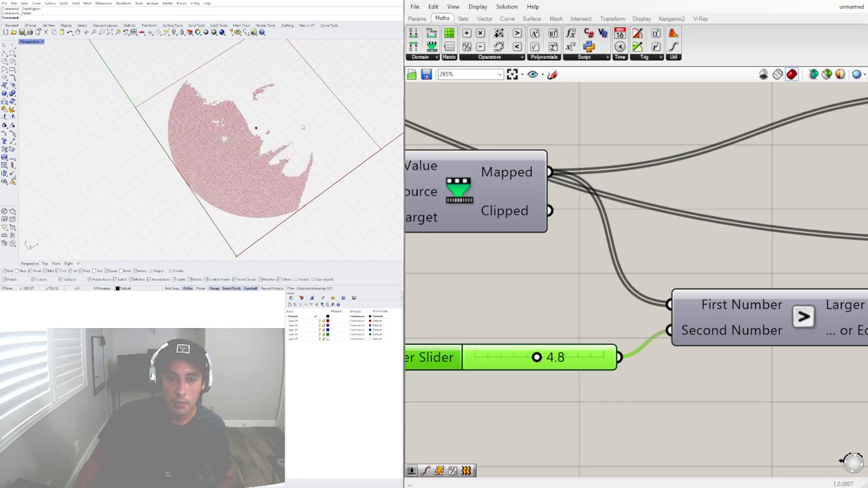
scroll(229, 122, up, 10)
scroll(230, 122, down, 8)
Move the remapped values panel above the Remap component and reposition Cull Pattern to leave room around it
scroll(510, 236, down, 5)
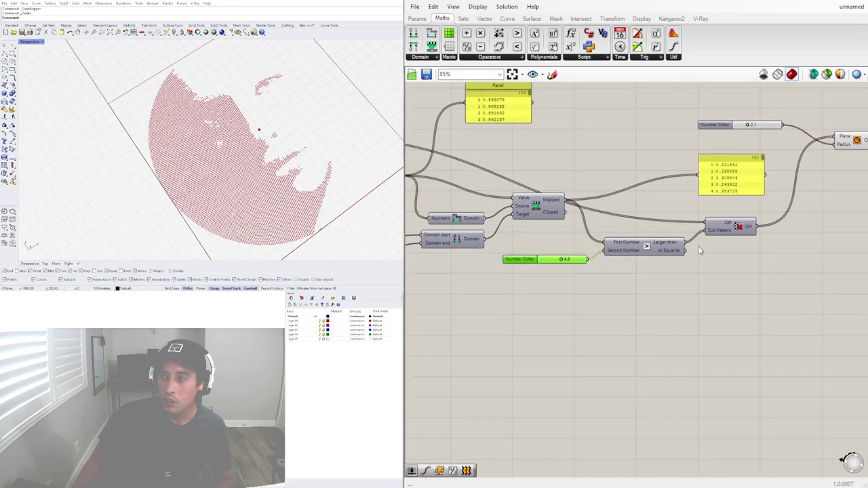
drag(639, 235, 543, 174)
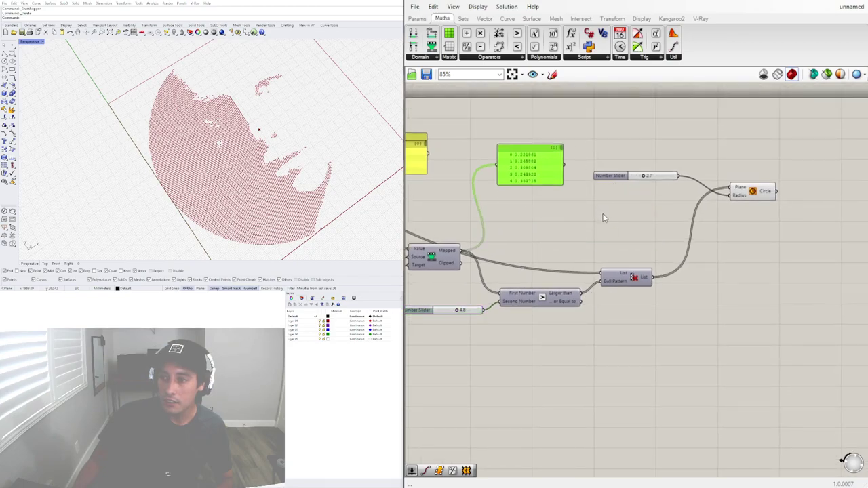
scroll(643, 342, up, 1)
mouse_move(623, 271)
mouse_down()
mouse_move(644, 273)
mouse_move(635, 265)
mouse_up()
right_drag(620, 259, 775, 236)
drag(796, 239, 813, 206)
scroll(709, 242, down, 3)
right_drag(709, 242, 636, 330)
scroll(559, 214, up, 4)
scroll(585, 235, down, 3)
scroll(732, 331, up, 3)
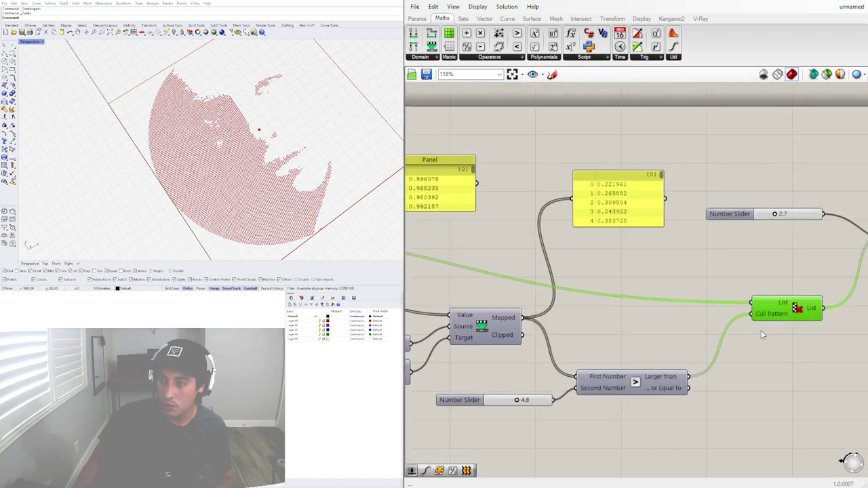
drag(770, 317, 767, 352)
Duplicate Cull Pattern above the original and connect the remapped Mapped output to the copy's List input
right_drag(543, 342, 658, 312)
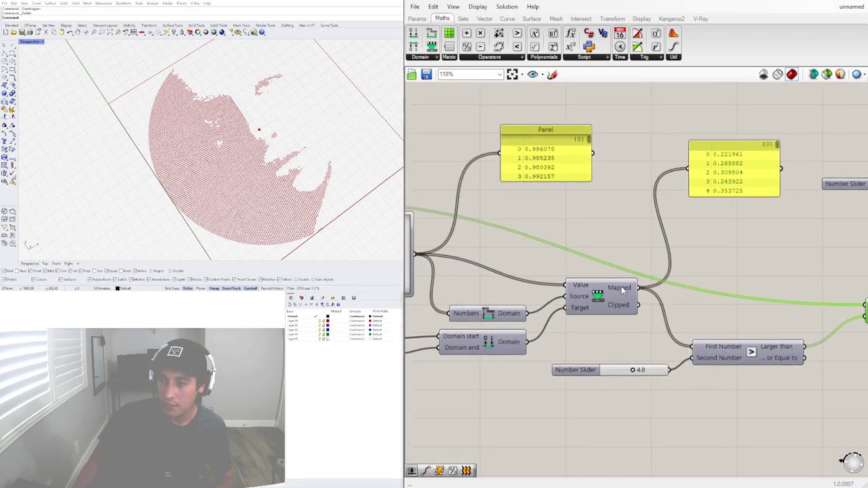
mouse_move(622, 290)
right_drag(808, 323, 665, 308)
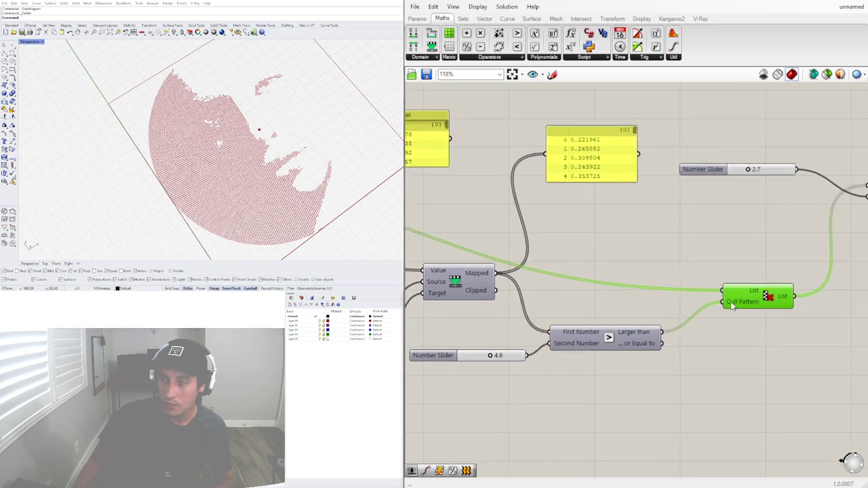
alt+drag(750, 298, 751, 264)
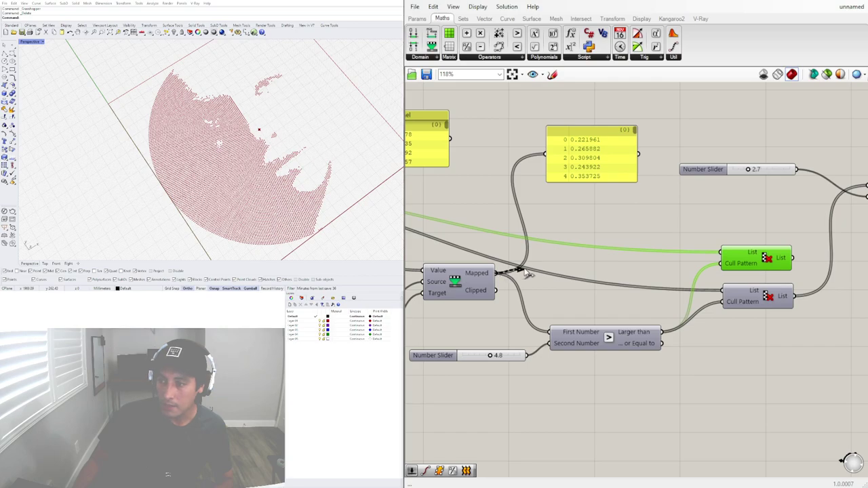
drag(534, 270, 721, 252)
right_drag(792, 278, 669, 278)
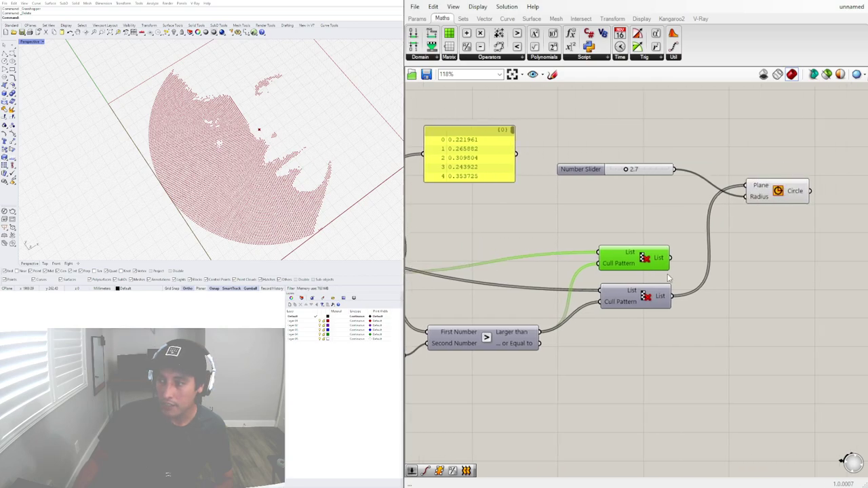
Connect the upper Cull Pattern's List output to the Circle's Radius input, replacing the slider
click(669, 278)
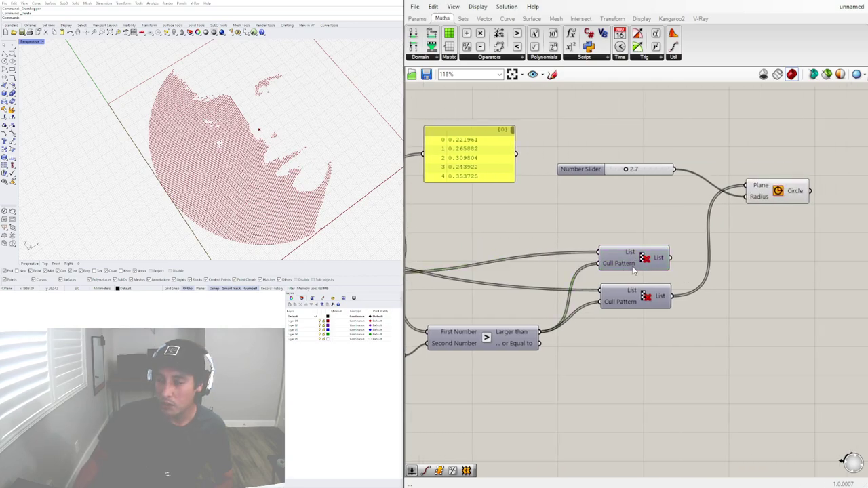
click(638, 257)
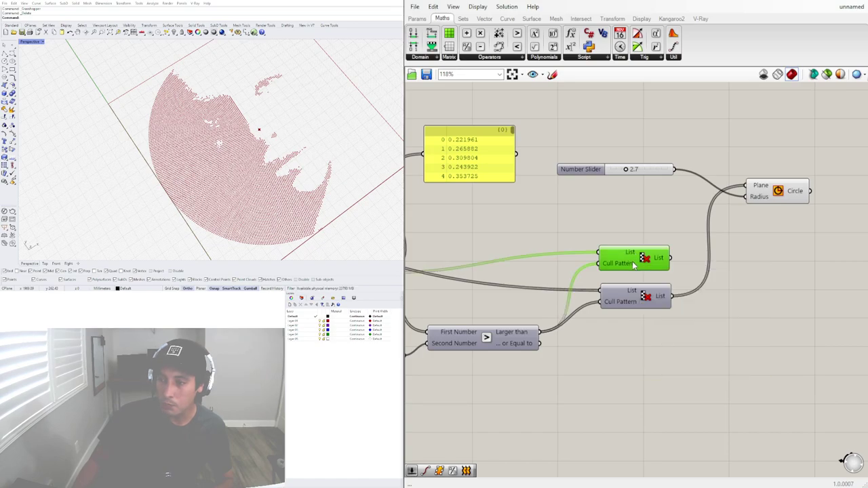
drag(669, 258, 748, 198)
click(780, 193)
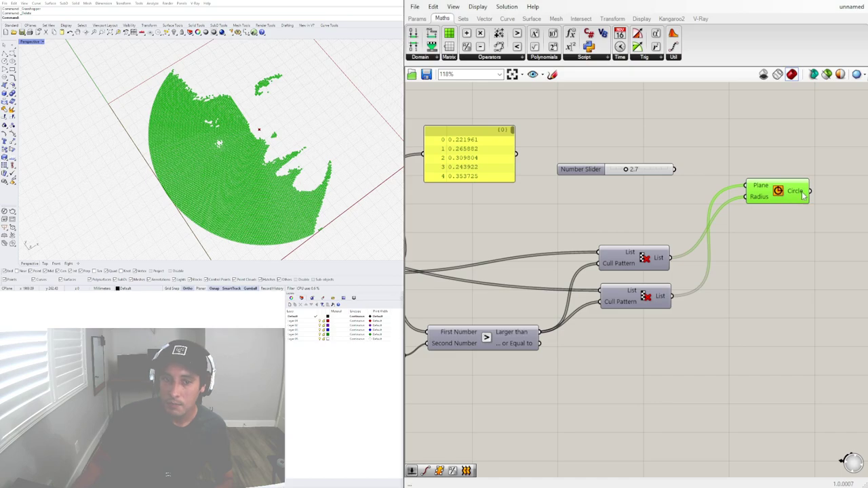
Set the Larger Than threshold slider to 0.7
scroll(617, 210, up, 1)
scroll(620, 200, up, 3)
scroll(622, 188, down, 4)
right_drag(578, 311, 835, 314)
scroll(619, 362, up, 5)
drag(632, 343, 581, 356)
scroll(259, 129, up, 3)
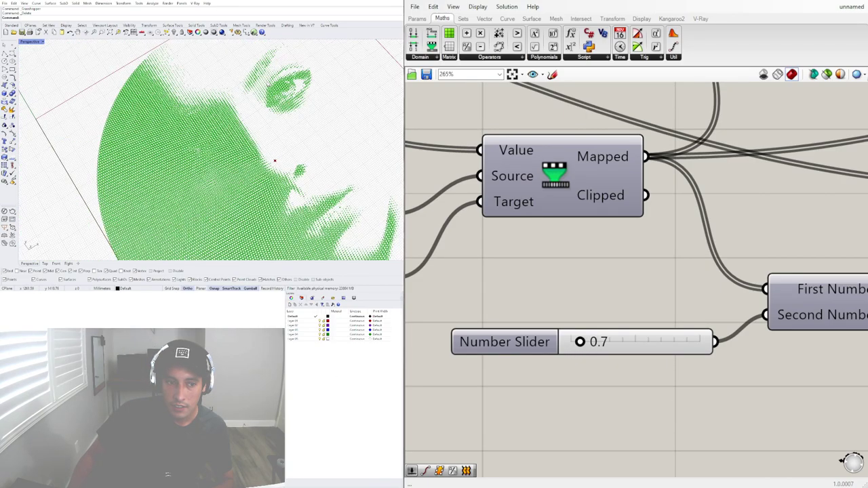
Set the target domain sliders to 4.1 for Domain start and 0.0 for Domain end
scroll(702, 246, down, 7)
click(641, 306)
scroll(514, 248, up, 6)
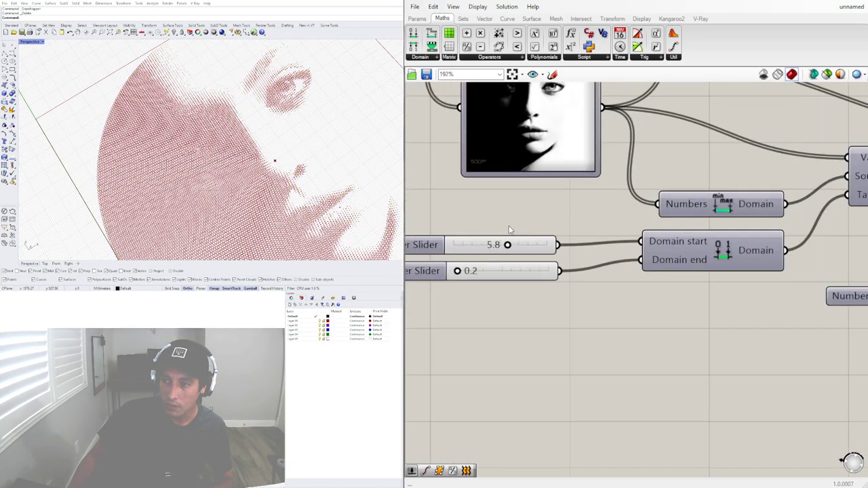
drag(505, 249, 476, 253)
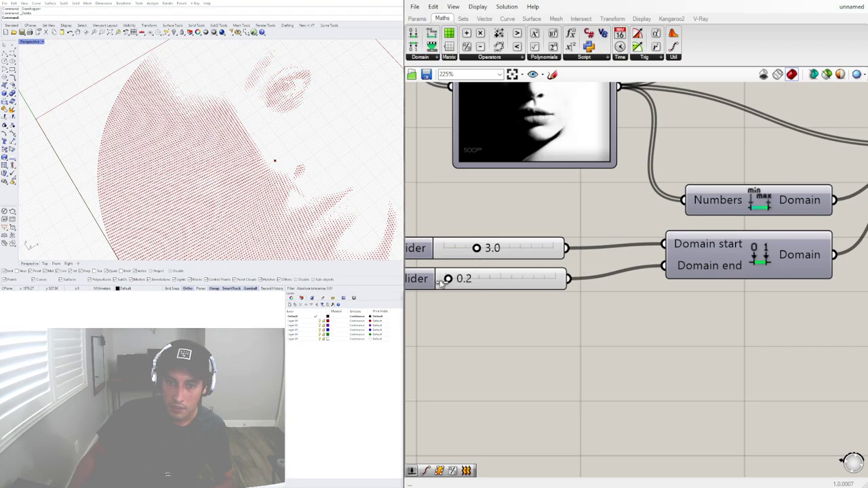
mouse_move(437, 283)
mouse_down()
mouse_move(463, 283)
mouse_move(438, 286)
mouse_up()
scroll(435, 285, up, 5)
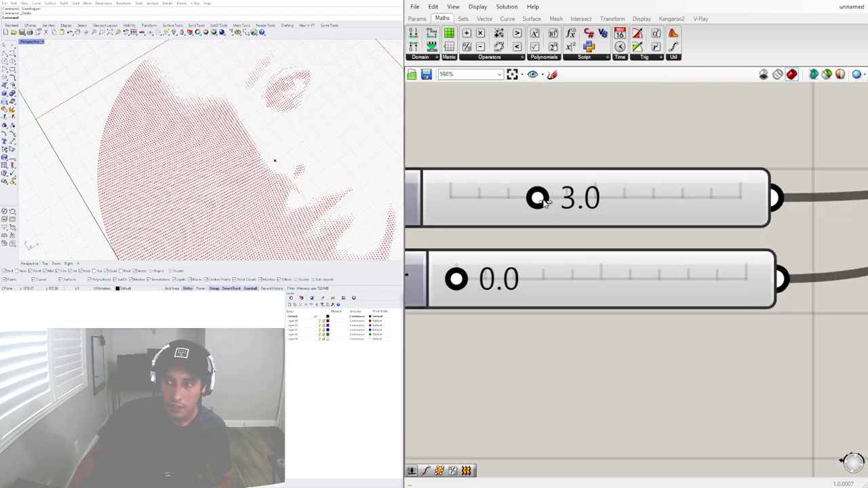
drag(540, 198, 570, 198)
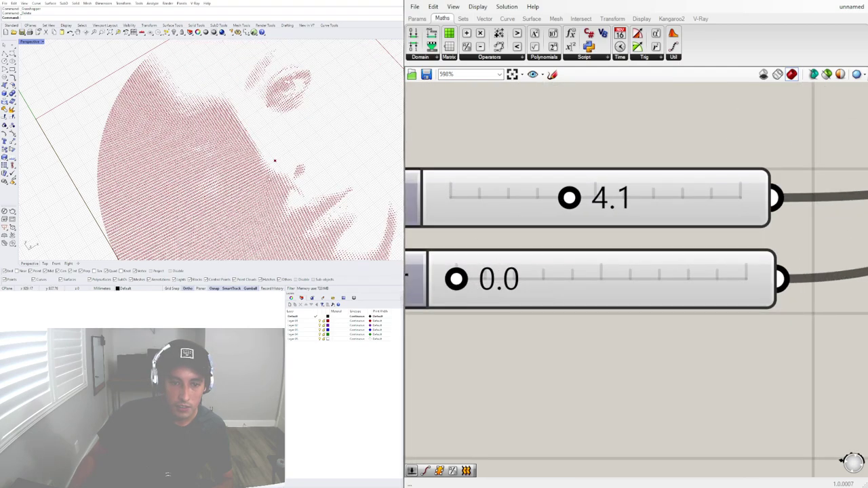
Examine the resized circles of the radial portrait up close and as a whole in the Rhino viewport
scroll(277, 179, up, 4)
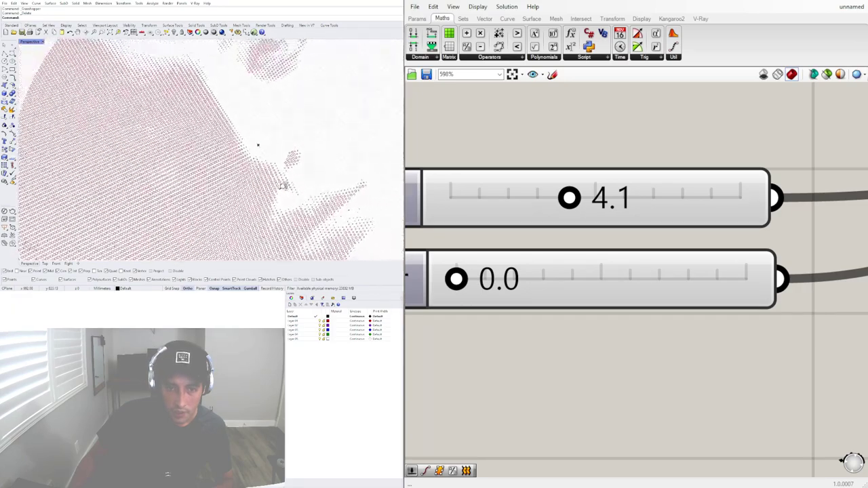
scroll(282, 186, down, 6)
scroll(295, 183, up, 2)
scroll(296, 183, down, 2)
right_drag(295, 183, 274, 124)
scroll(275, 123, up, 9)
scroll(275, 123, down, 5)
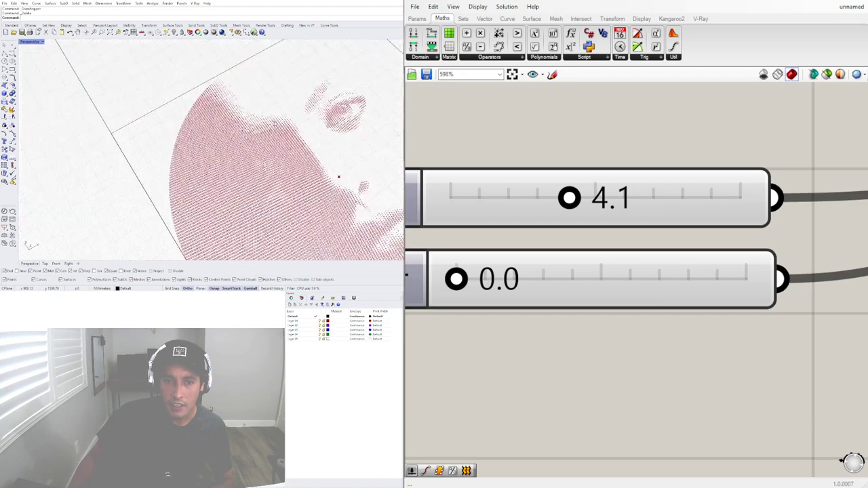
scroll(276, 124, down, 6)
scroll(304, 95, up, 8)
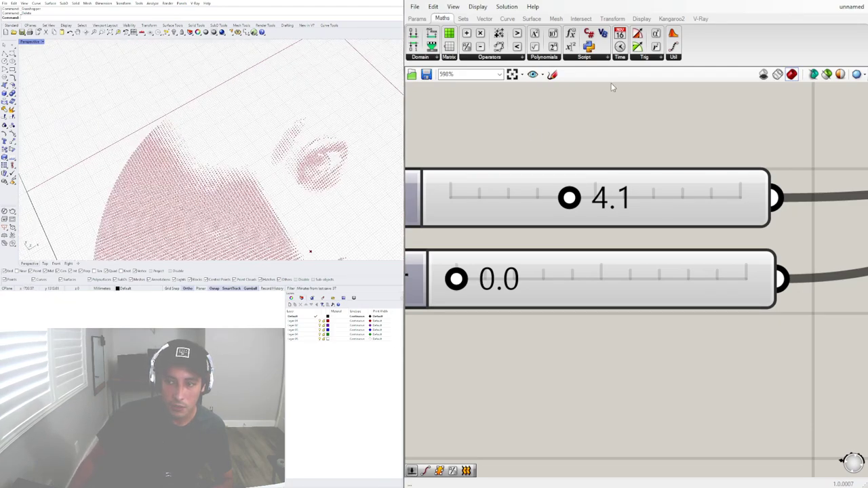
scroll(332, 163, down, 4)
shift+right_drag(294, 178, 265, 120)
scroll(265, 121, down, 4)
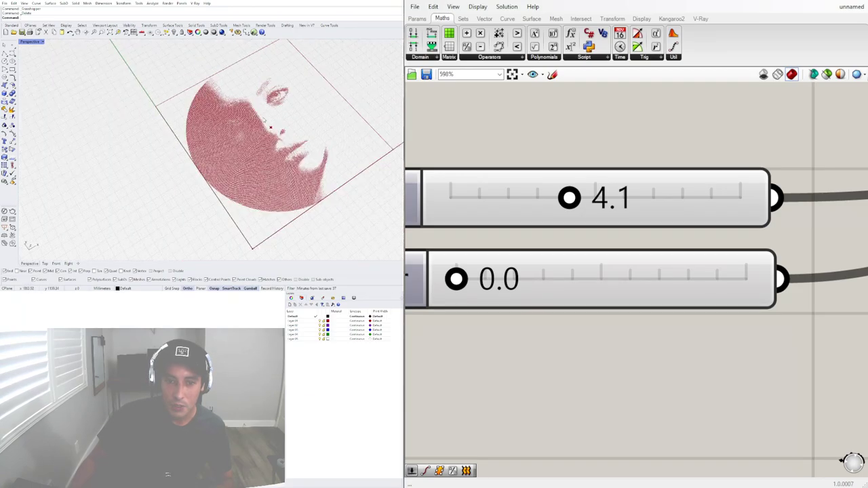
Move the final Circle component down beside the two Cull Patterns and switch off its preview
scroll(822, 265, down, 6)
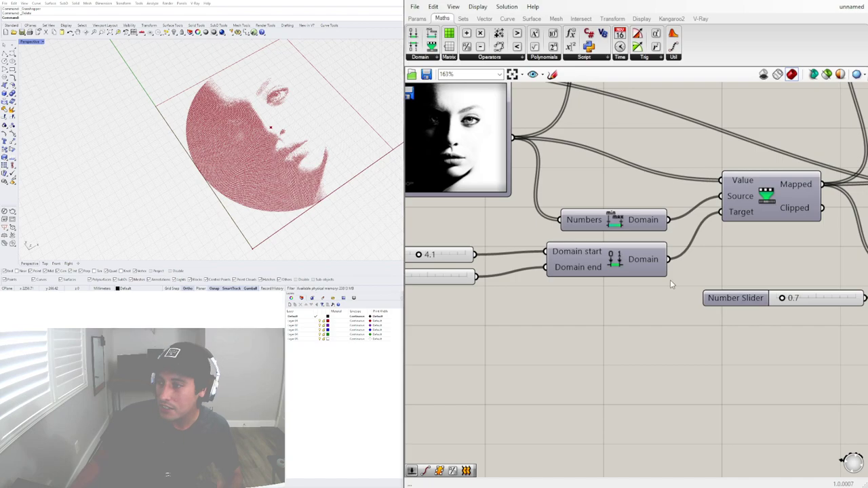
scroll(662, 325, down, 4)
right_drag(657, 339, 488, 307)
scroll(704, 195, up, 3)
drag(736, 179, 714, 252)
right_click(710, 253)
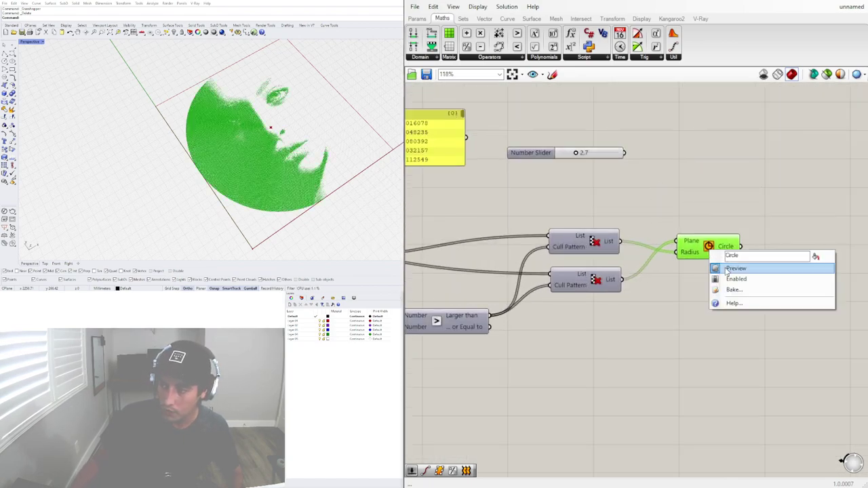
click(732, 268)
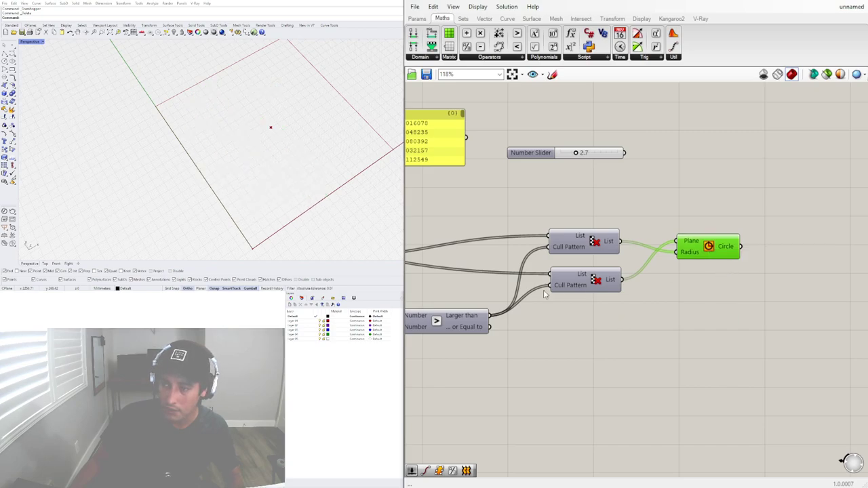
right_drag(539, 299, 539, 320)
double_click(720, 201)
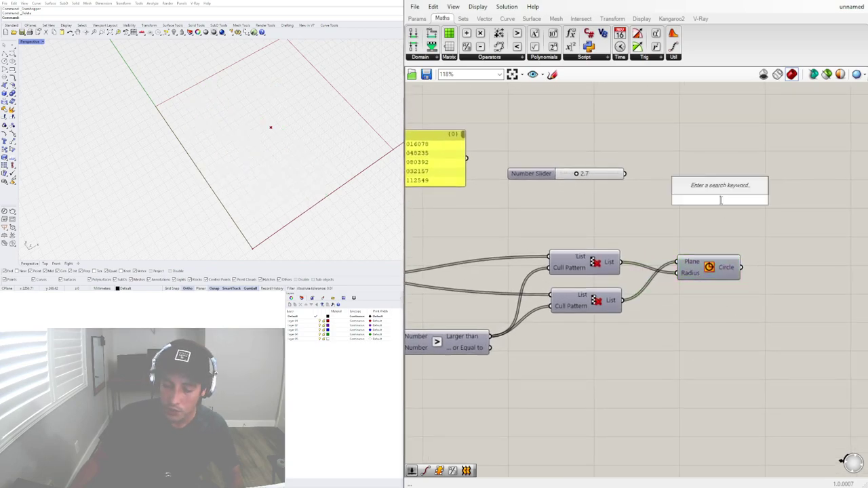
click(692, 131)
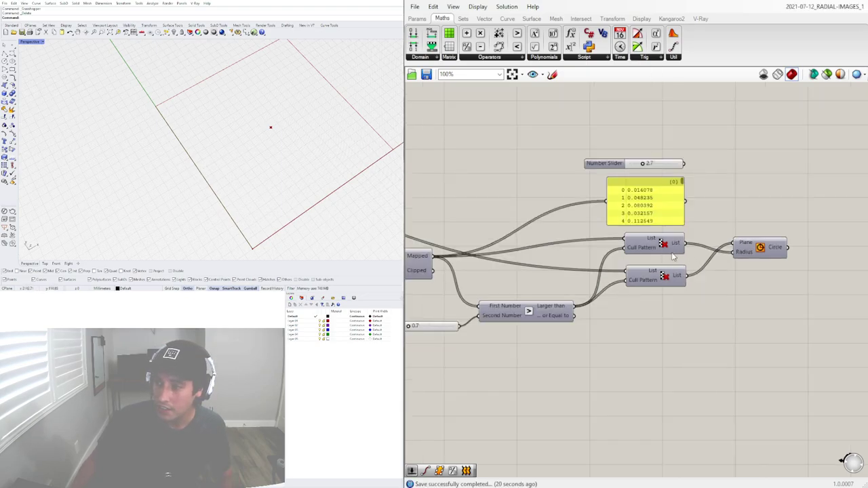
Shift the Circle component up to free space below it and add a Voronoi component from the mesh triangulation tools
click(664, 246)
right_drag(581, 308, 553, 287)
click(615, 257)
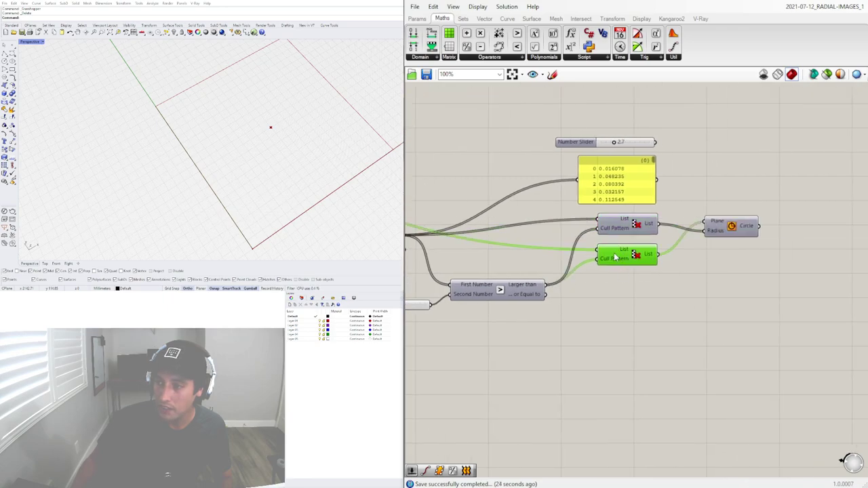
drag(749, 227, 751, 216)
double_click(809, 254)
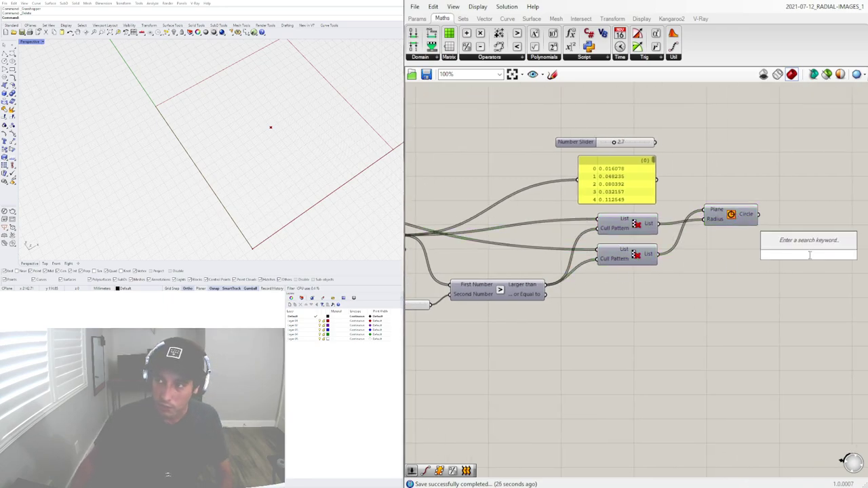
click(484, 19)
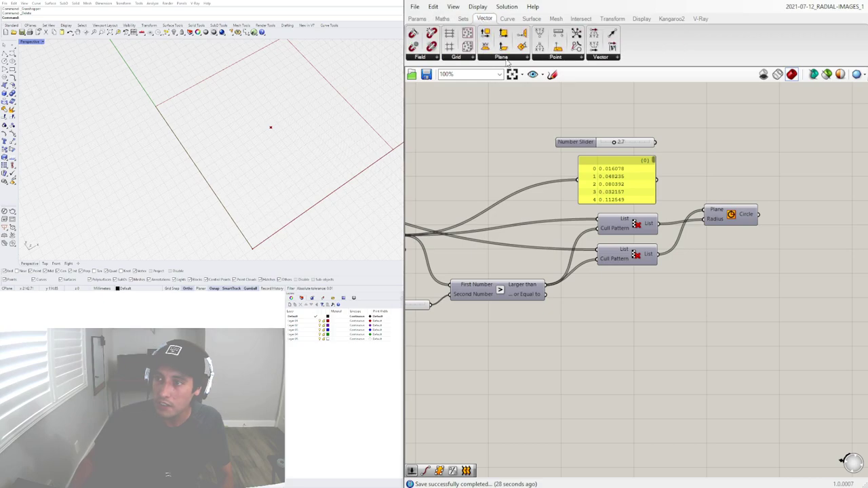
click(555, 18)
click(558, 58)
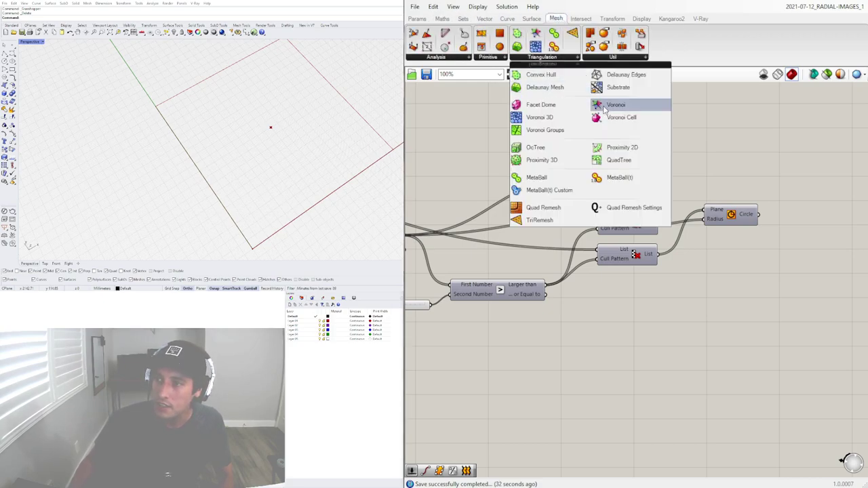
drag(603, 105, 693, 214)
Temporarily preview the lower Cull Pattern's points to check them, and hide them again
right_drag(518, 229, 719, 209)
click(655, 188)
click(663, 217)
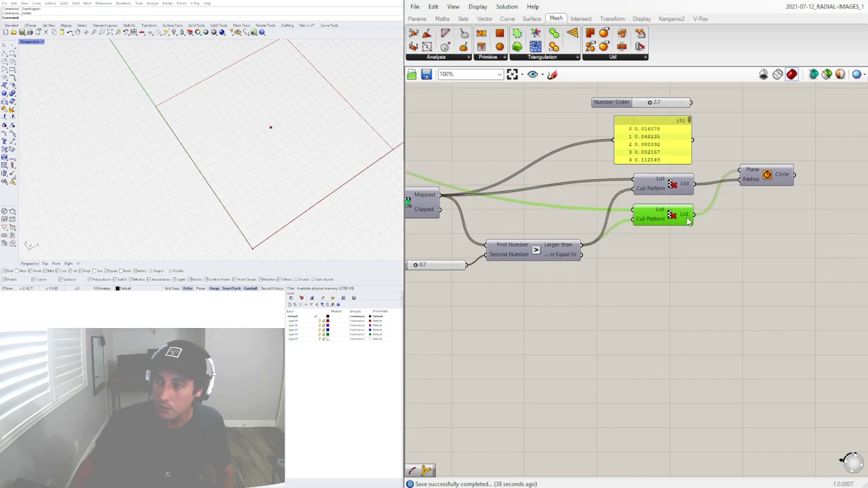
right_click(668, 217)
click(684, 235)
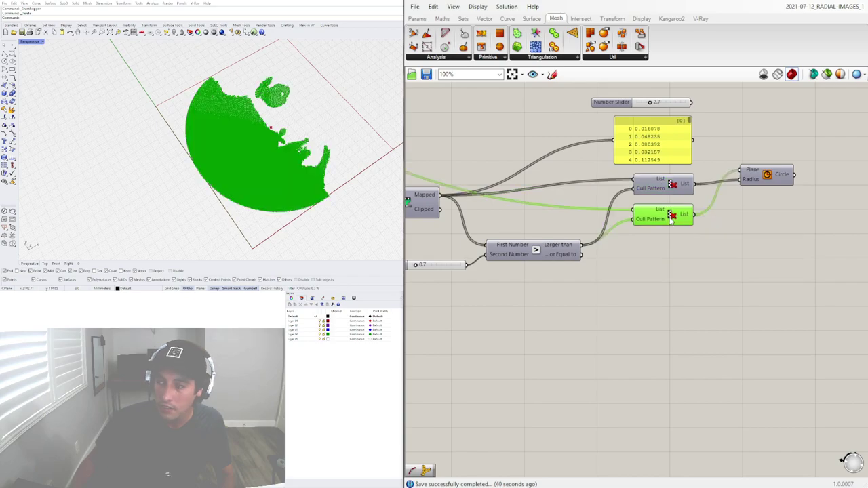
right_click(669, 217)
click(681, 236)
Connect the lower Cull Pattern's List output to the Voronoi Points input and inspect the resulting cells in the viewport
scroll(837, 223, up, 2)
drag(692, 217, 637, 226)
click(684, 281)
scroll(256, 123, up, 8)
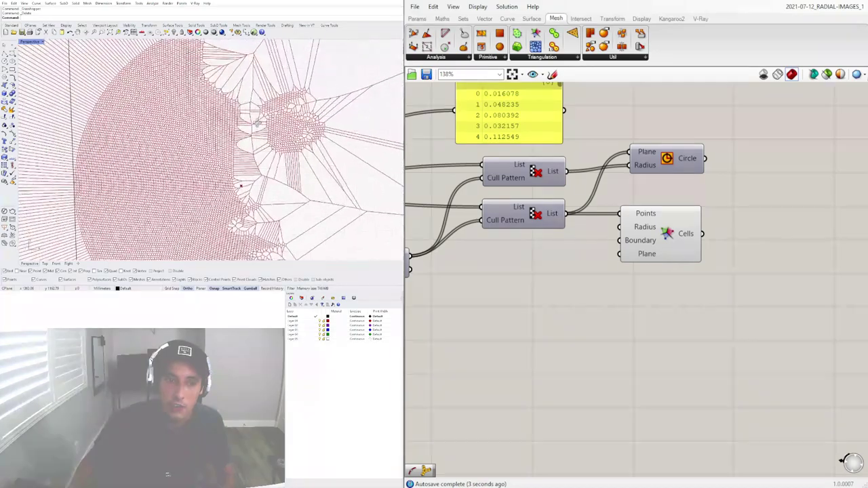
mouse_move(258, 124)
right_down()
mouse_move(250, 131)
mouse_move(259, 137)
right_up()
scroll(257, 136, down, 8)
scroll(258, 137, up, 8)
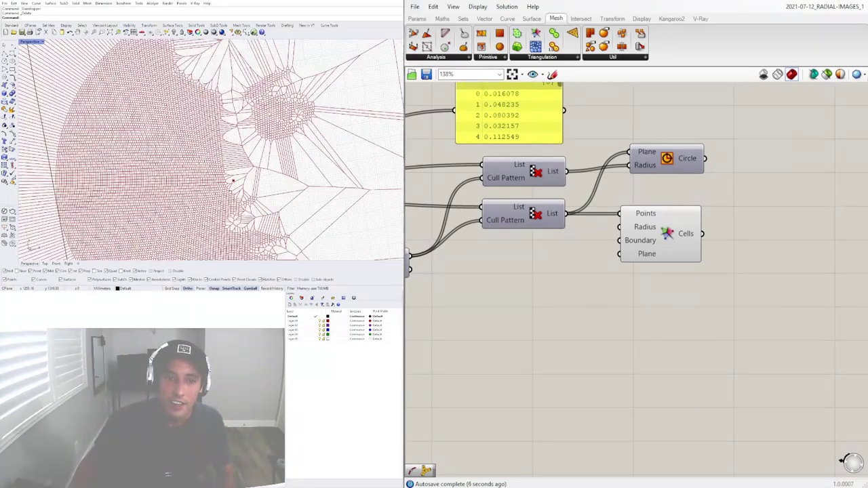
Set the target domain's Domain start slider to 3.7
scroll(502, 319, down, 3)
right_drag(503, 321, 711, 317)
scroll(549, 329, down, 2)
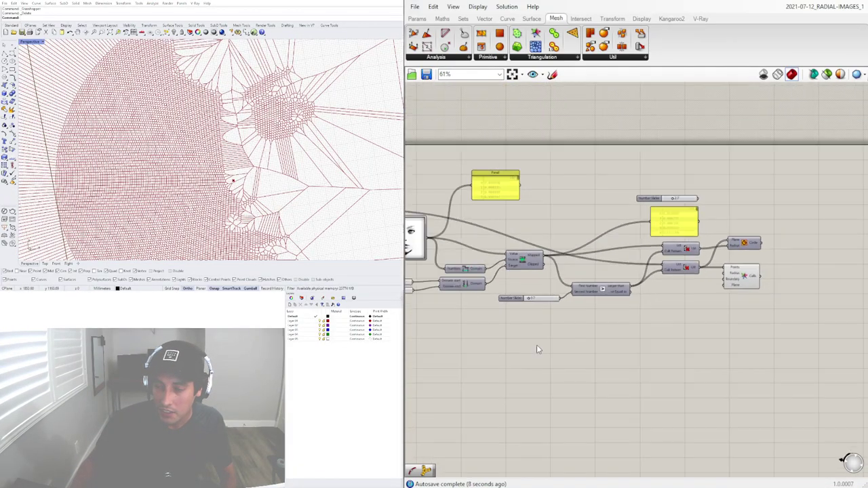
right_drag(467, 342, 630, 344)
scroll(552, 284, up, 8)
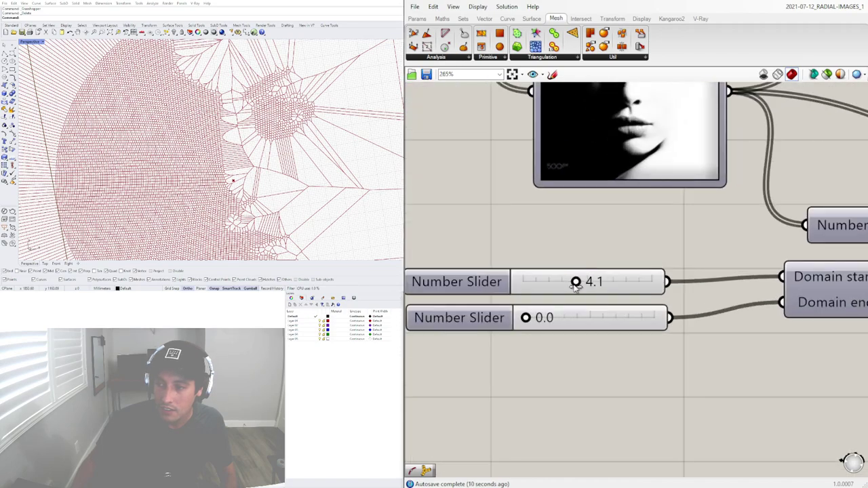
mouse_move(557, 287)
mouse_down()
mouse_move(527, 291)
mouse_move(616, 286)
mouse_move(576, 294)
mouse_move(571, 283)
mouse_up()
Set the Larger Than threshold slider to 1.7
scroll(595, 273, down, 7)
right_drag(634, 261, 502, 232)
scroll(607, 261, up, 6)
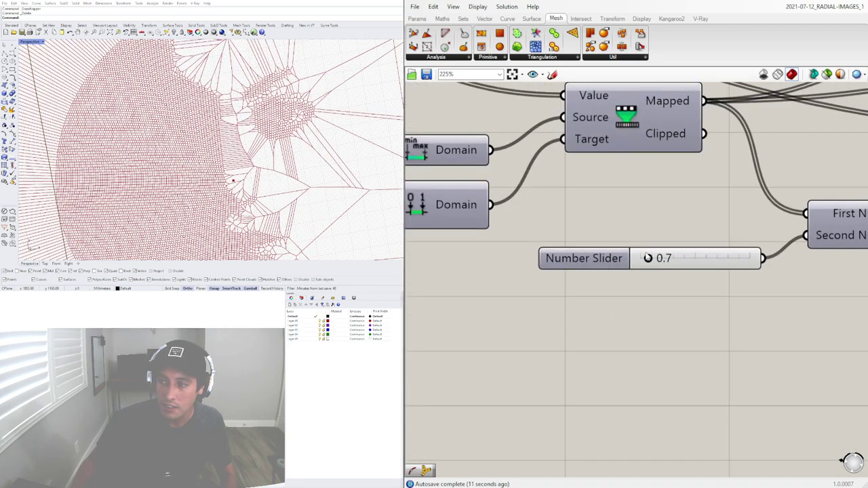
mouse_move(652, 261)
mouse_down()
mouse_move(685, 261)
mouse_move(661, 267)
mouse_up()
scroll(661, 268, down, 3)
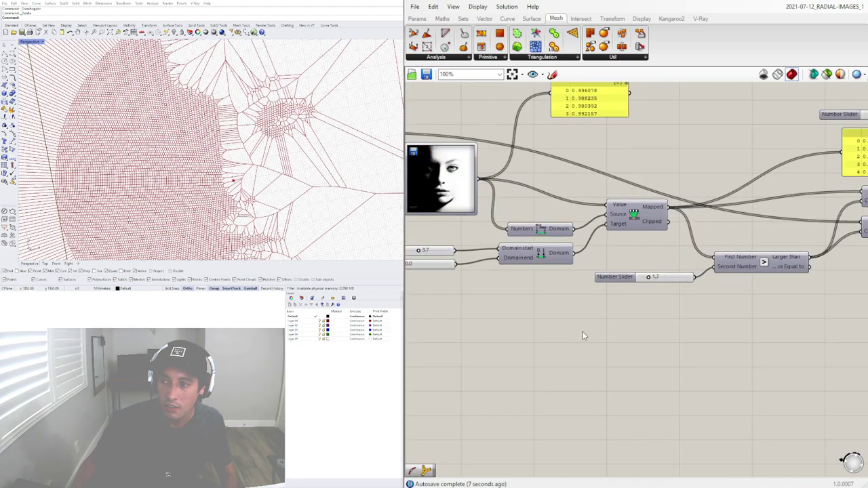
Set the Domain start slider to 10.0 and the Larger Than threshold slider to 7.5
scroll(583, 261, up, 4)
drag(499, 217, 571, 215)
scroll(600, 230, down, 3)
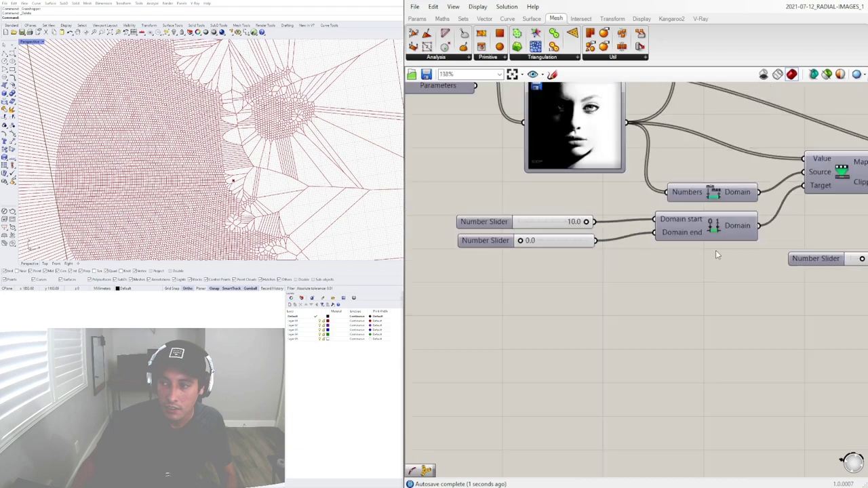
scroll(760, 244, up, 4)
drag(755, 269, 818, 268)
right_drag(745, 325, 602, 307)
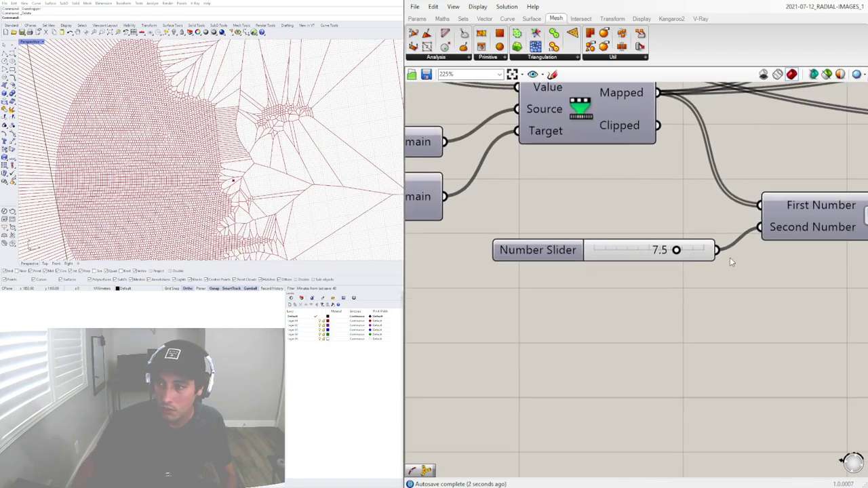
Highlight the Voronoi component's cells and examine them across the portrait from several angles
scroll(746, 312, down, 5)
right_drag(747, 311, 475, 313)
scroll(298, 146, down, 5)
right_drag(292, 149, 329, 146)
scroll(284, 118, up, 2)
click(725, 267)
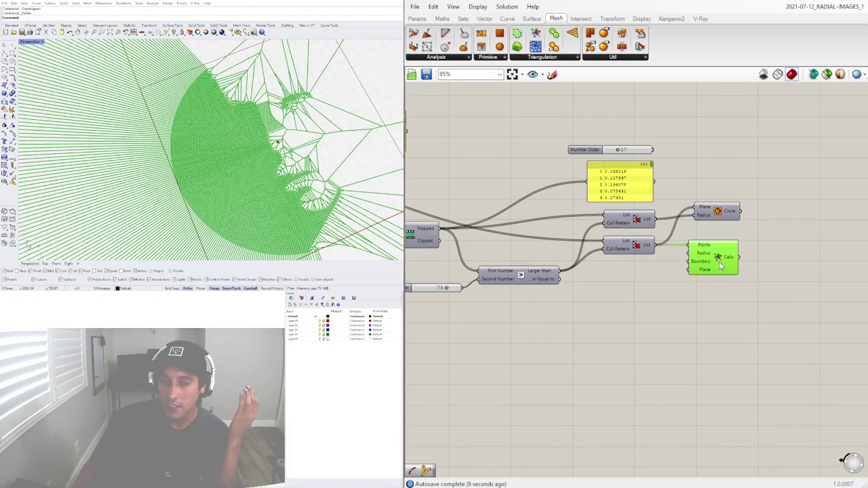
right_drag(232, 122, 337, 173)
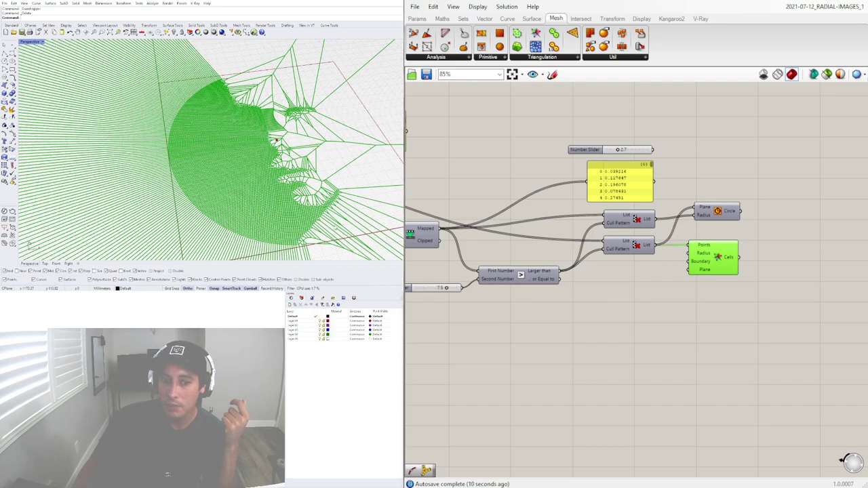
right_drag(205, 100, 276, 129)
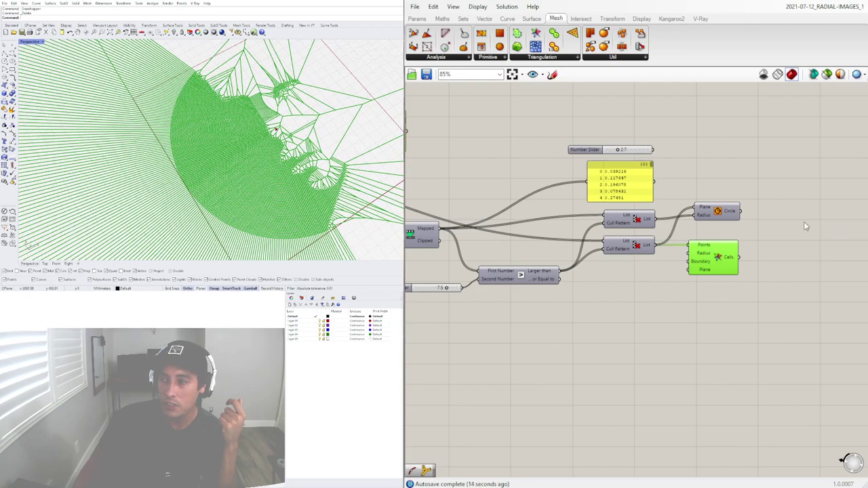
Try previewing the concentric Circle component fed by the line length, and hide its preview again
scroll(798, 228, up, 2)
right_drag(415, 278, 697, 244)
scroll(651, 244, down, 4)
scroll(610, 248, down, 2)
right_drag(522, 243, 661, 244)
scroll(498, 203, up, 6)
right_drag(484, 221, 529, 212)
click(678, 179)
right_click(689, 182)
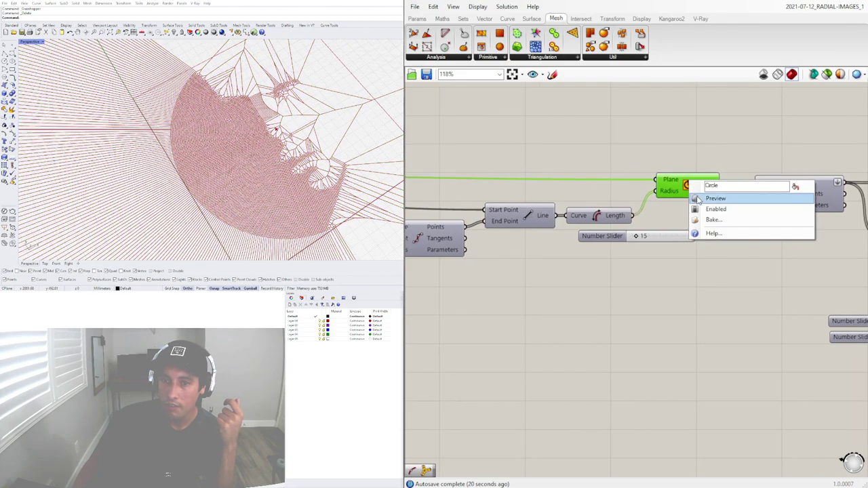
click(715, 198)
right_click(698, 189)
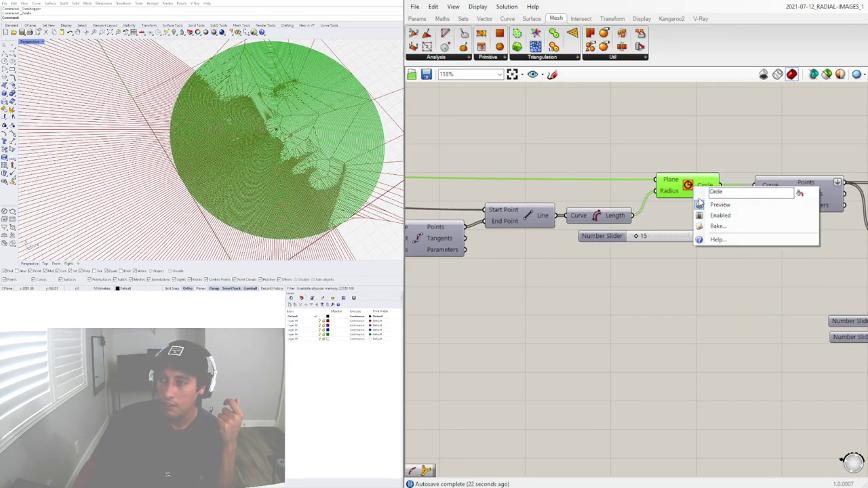
click(715, 197)
Turn on the preview of the base Circle component centred on the area centroid
scroll(714, 197, down, 5)
right_drag(714, 197, 625, 271)
scroll(774, 295, up, 5)
click(736, 229)
right_click(735, 230)
click(749, 245)
double_click(655, 277)
click(649, 306)
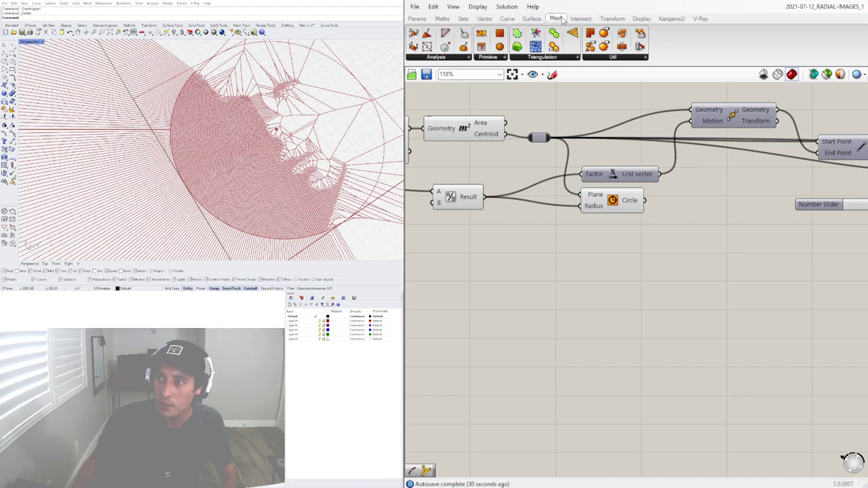
Add a Populate Geometry component and feed the base Circle into its Geometry input
click(484, 18)
click(457, 57)
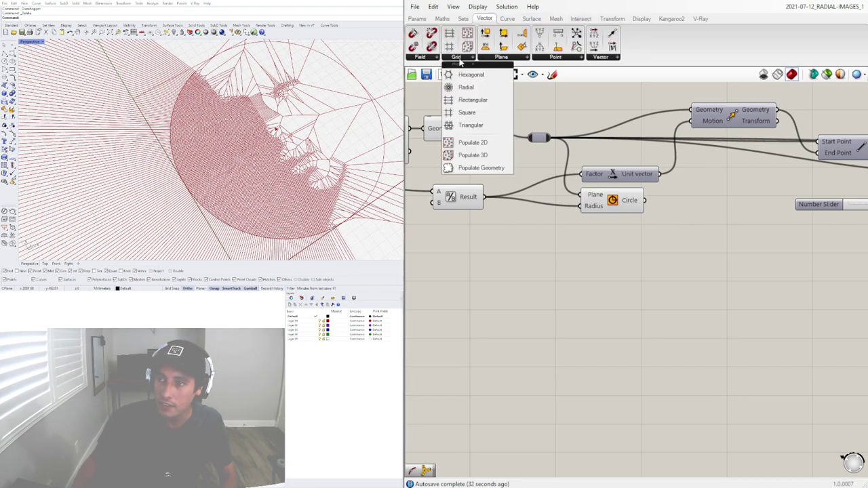
click(476, 168)
click(642, 247)
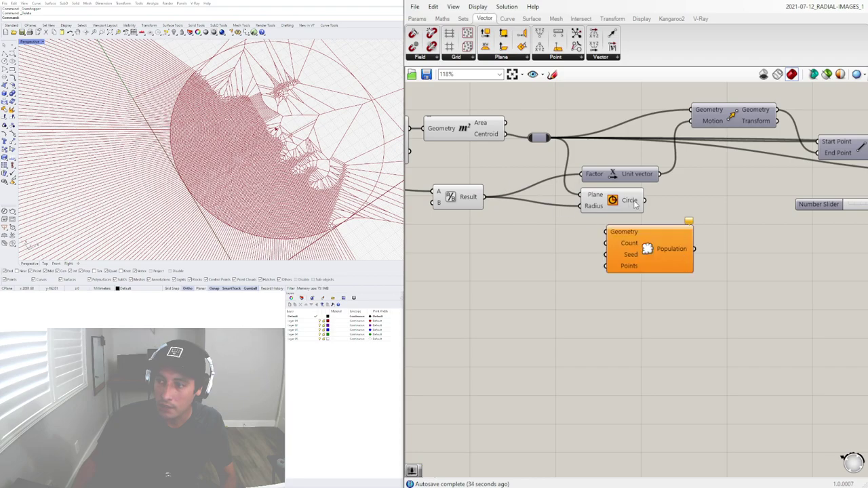
drag(644, 200, 731, 280)
Add a Boundary Surfaces component between the base Circle and Populate Geometry, wiring Circle to Edges and Surfaces to Geometry
double_click(635, 275)
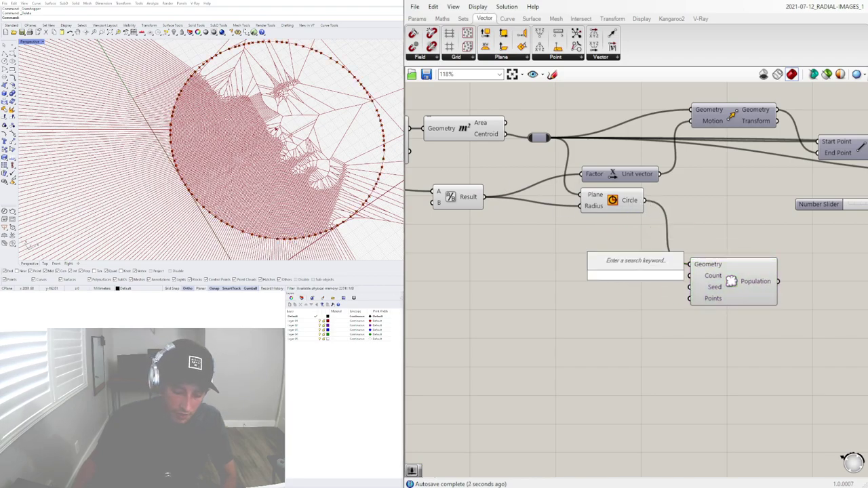
text(boun)
key(Return)
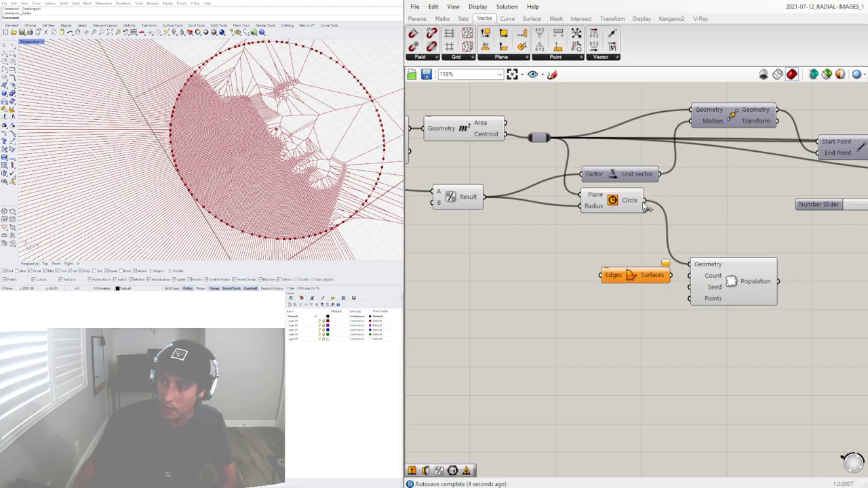
drag(645, 200, 601, 275)
drag(671, 275, 754, 299)
drag(628, 273, 671, 276)
Relocate the Populate Geometry component along the definition to sit near the Voronoi component
right_drag(771, 314, 469, 288)
scroll(469, 287, down, 4)
drag(479, 280, 781, 319)
right_drag(724, 319, 456, 295)
scroll(528, 294, down, 3)
scroll(504, 295, up, 1)
drag(504, 296, 756, 326)
Connect the Population output to the Voronoi Points input in addition to the culled point list
scroll(773, 314, up, 5)
right_drag(773, 314, 536, 317)
scroll(505, 314, down, 3)
drag(515, 328, 742, 187)
Flatten the Voronoi Points input so the culled and populated points form one set, and view the cells
scroll(611, 315, up, 4)
right_click(741, 176)
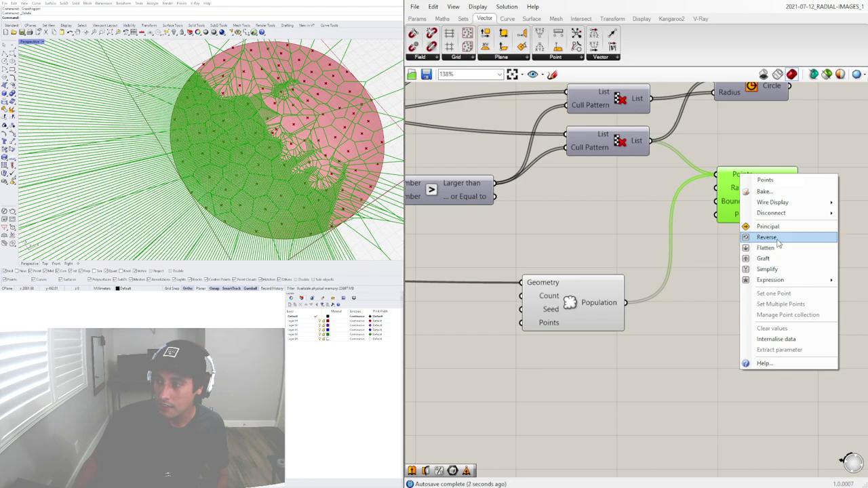
click(773, 248)
click(726, 135)
scroll(571, 328, down, 2)
right_drag(288, 132, 336, 144)
scroll(349, 175, down, 3)
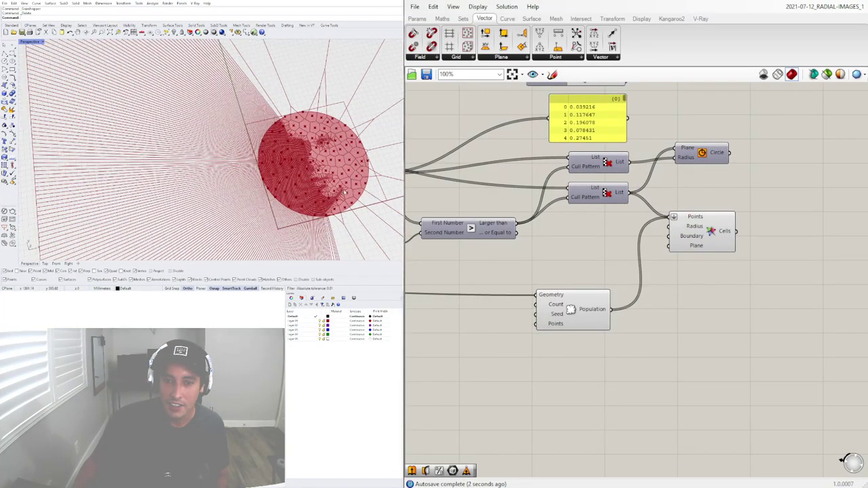
scroll(488, 320, down, 3)
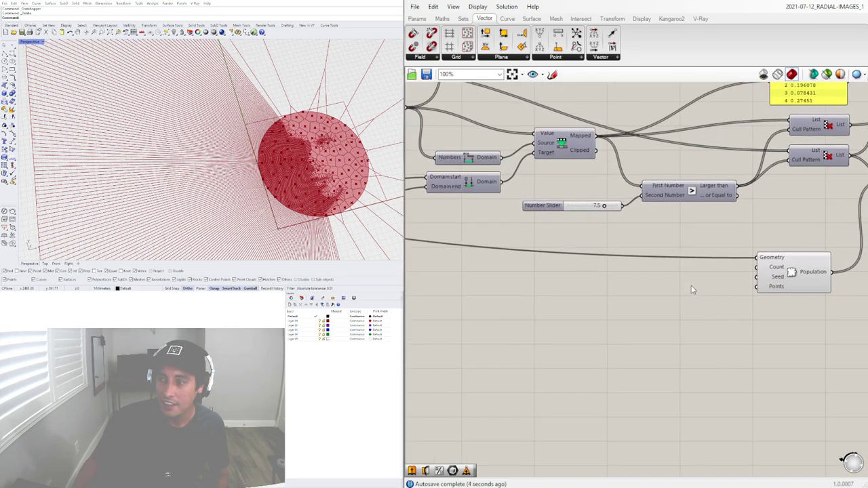
Hide the Populate Geometry preview and reposition the Voronoi component beneath the culled Circle component
click(762, 280)
middle_click(706, 247)
click(726, 230)
right_drag(826, 237, 604, 243)
scroll(604, 242, up, 4)
drag(632, 233, 638, 251)
click(641, 306)
Examine the Voronoi portrait up close and from a distance, briefly highlighting its cells
right_drag(314, 148, 236, 80)
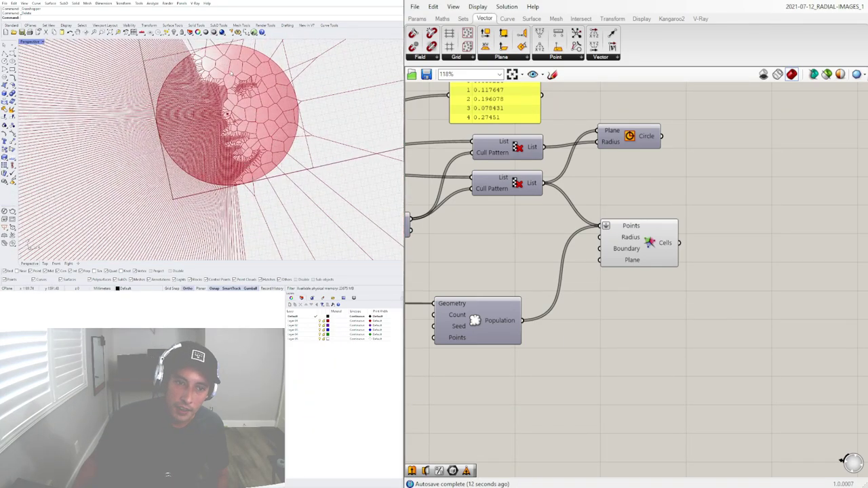
scroll(232, 72, up, 5)
scroll(239, 134, down, 5)
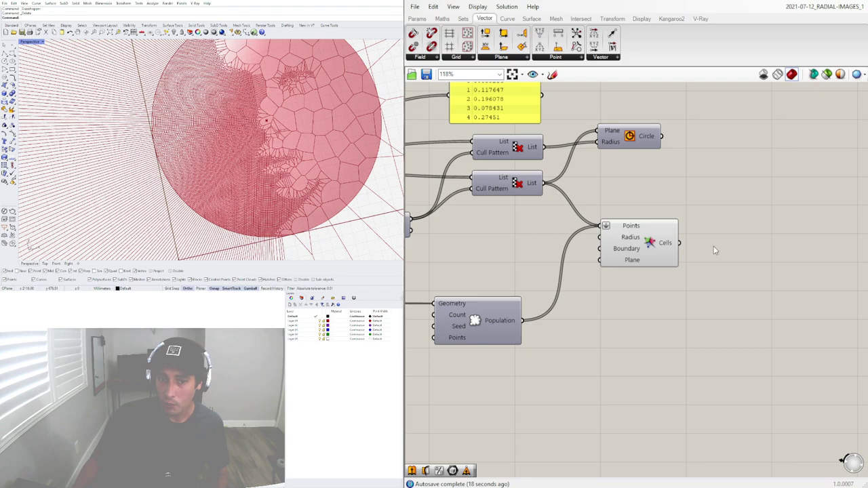
click(664, 265)
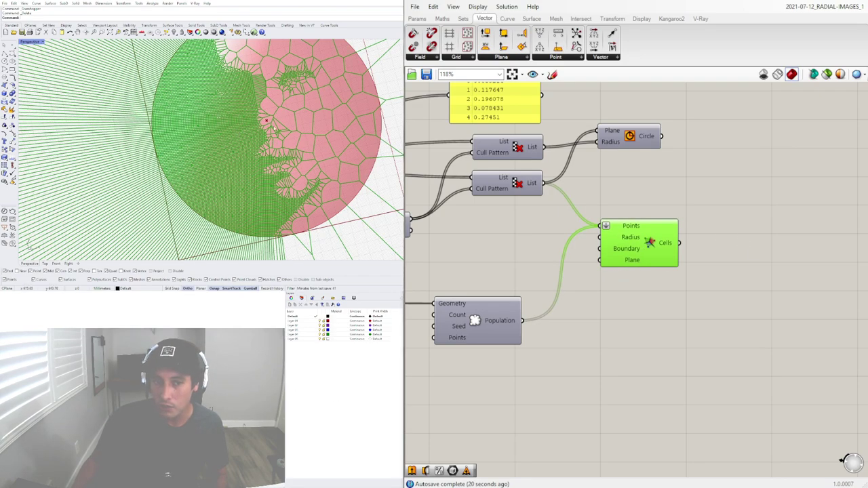
click(607, 347)
scroll(299, 149, down, 4)
right_drag(291, 146, 264, 125)
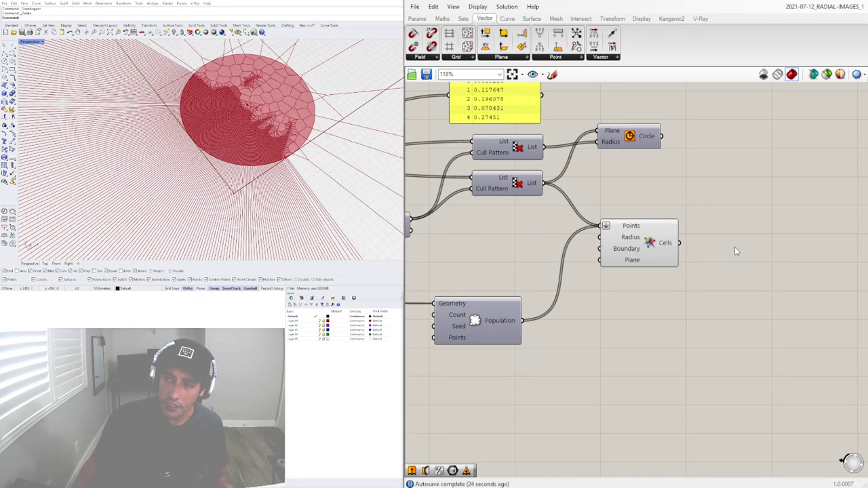
Delete the Voronoi and Populate Geometry components from the definition
click(646, 243)
right_drag(564, 278, 742, 272)
key(Delete)
click(673, 304)
right_drag(762, 192, 608, 270)
key(Delete)
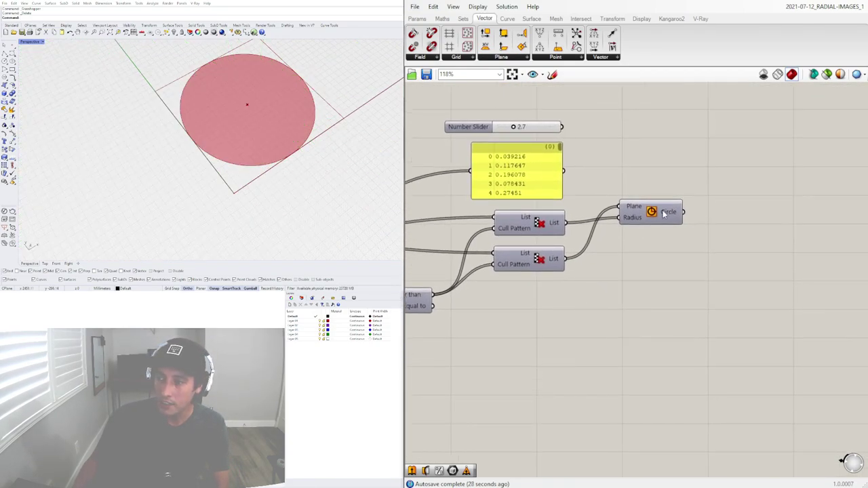
Turn on the preview of the Circle component driven by the culled points and radii
click(664, 213)
right_click(648, 212)
click(661, 229)
scroll(256, 118, up, 5)
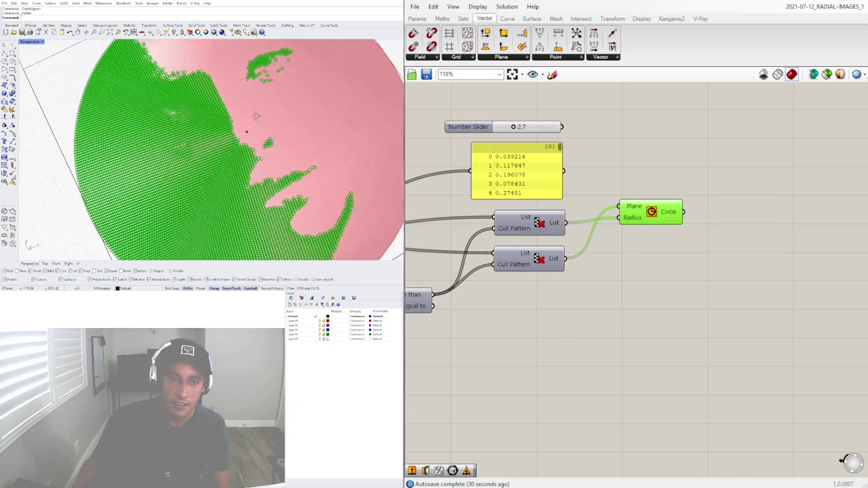
right_drag(256, 118, 256, 142)
Shift the culled Circle component slightly lower beside the cull lists and inspect the circle portrait
click(668, 235)
drag(669, 208, 672, 221)
click(670, 246)
scroll(256, 142, down, 9)
mouse_move(257, 142)
right_down()
mouse_move(254, 127)
mouse_move(239, 129)
mouse_move(247, 131)
right_up()
scroll(254, 127, up, 5)
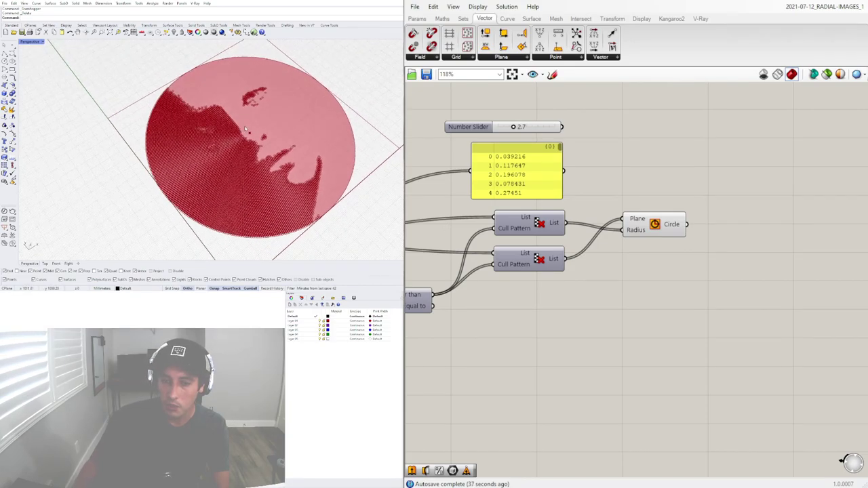